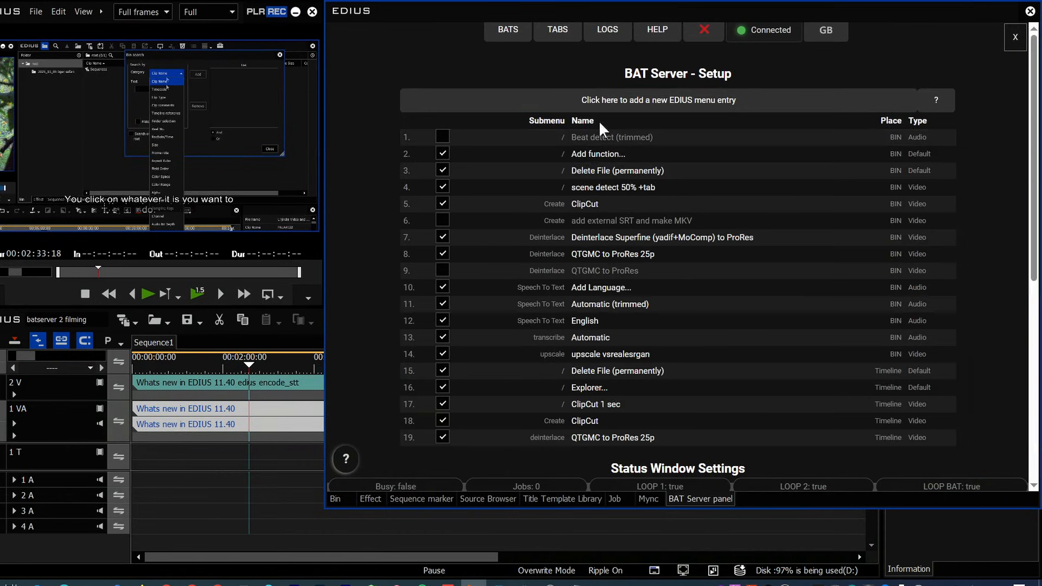
- Try out the Beat detection wizard with dynamic detection, the entire video and the name "beat detect", leaving it without submitting
left_click(597, 102)
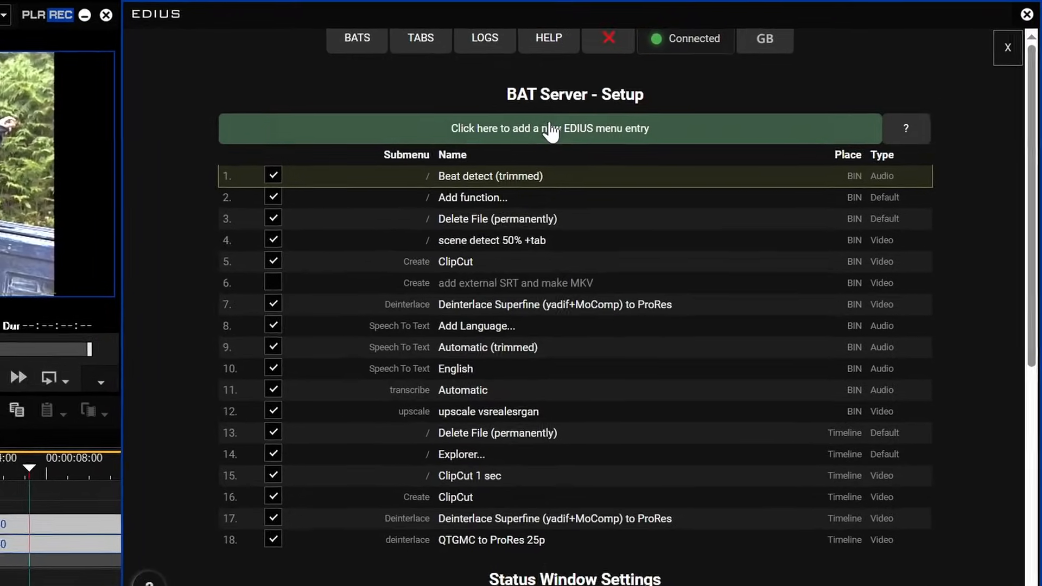
left_click(578, 119)
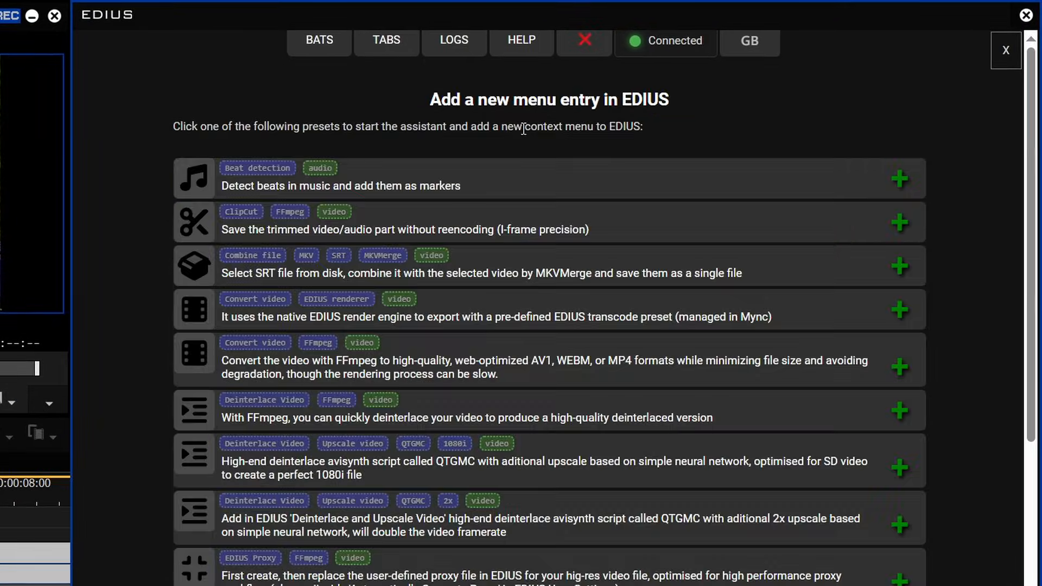
left_click(899, 179)
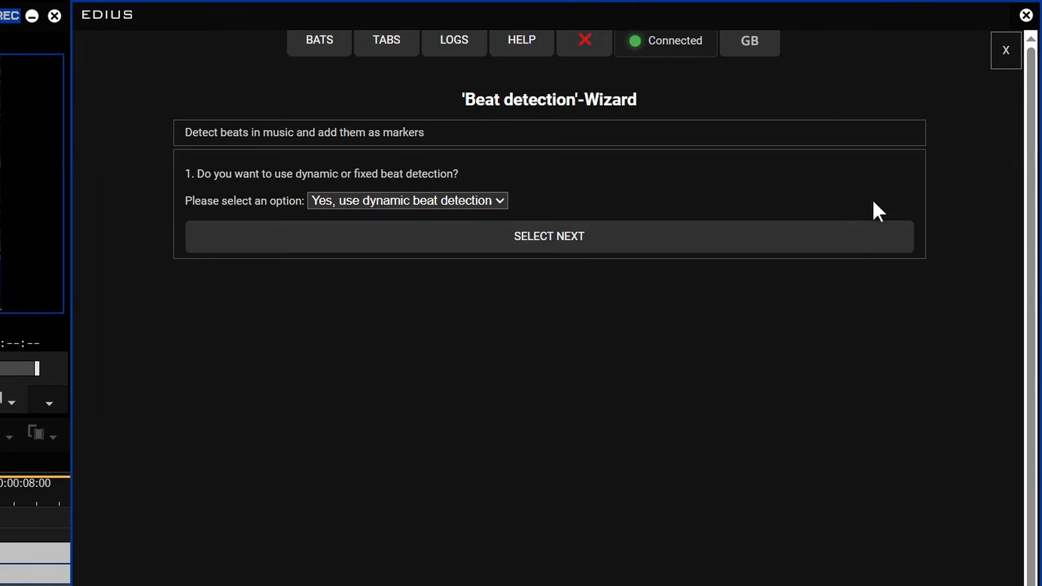
left_click(437, 237)
left_click(429, 201)
left_click(448, 218)
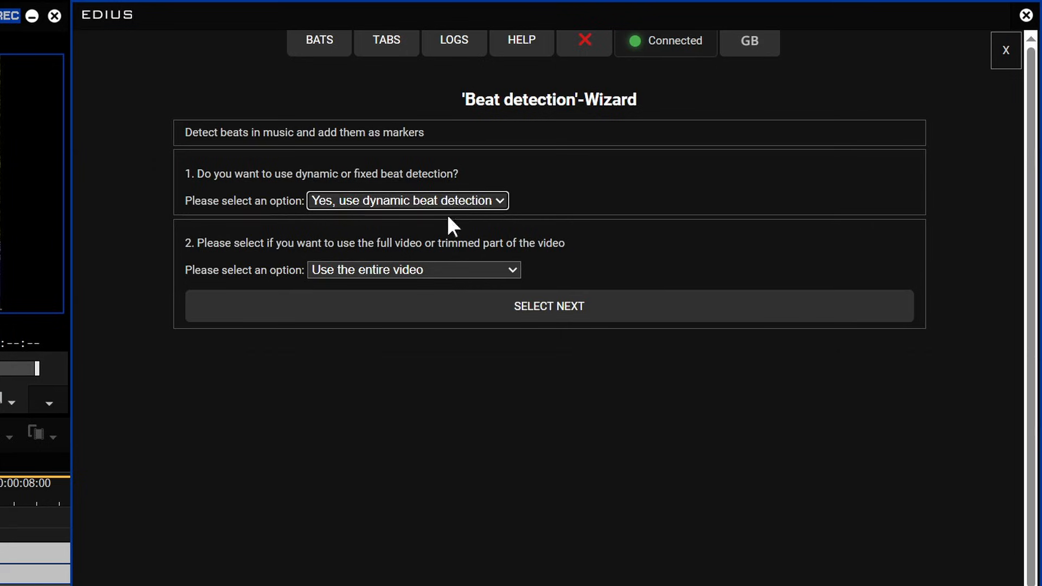
left_click(430, 270)
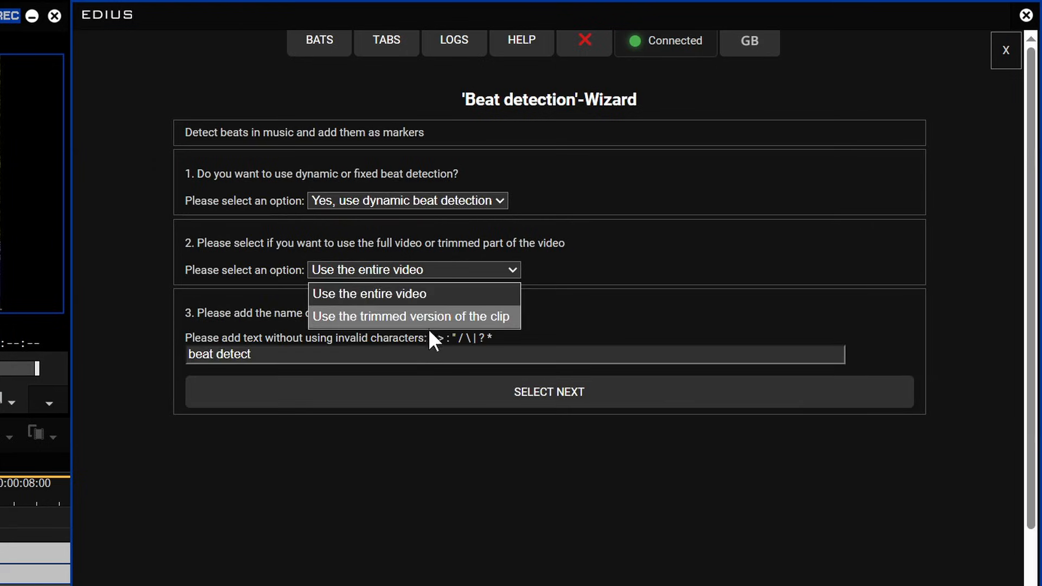
left_click(448, 293)
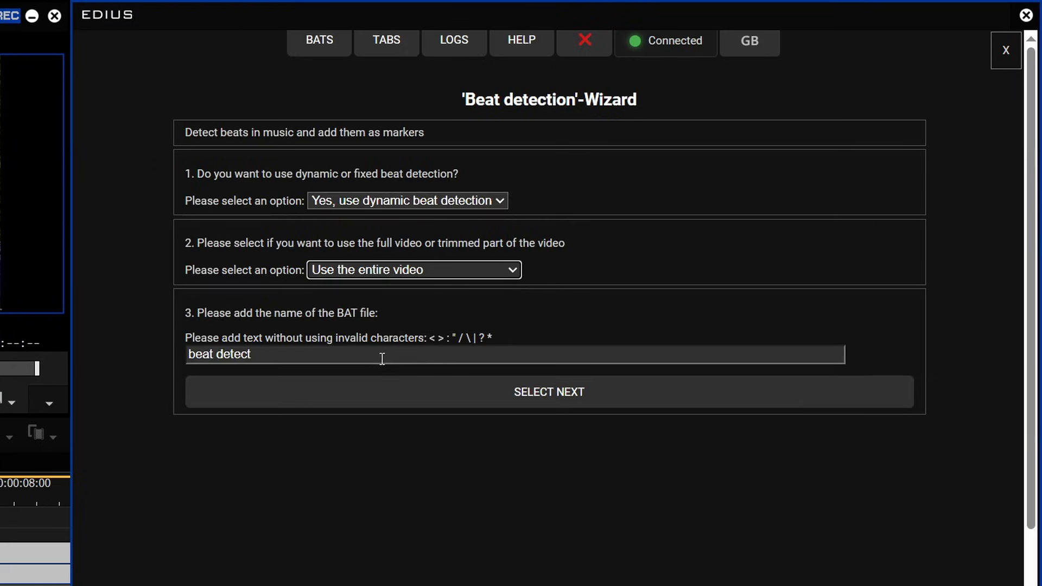
left_click(490, 381)
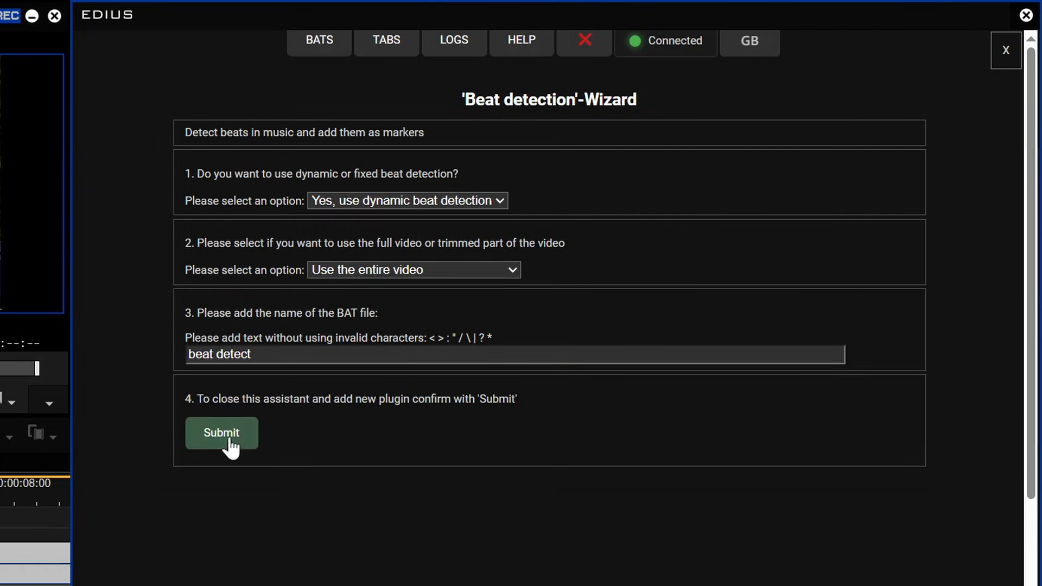
left_click(336, 44)
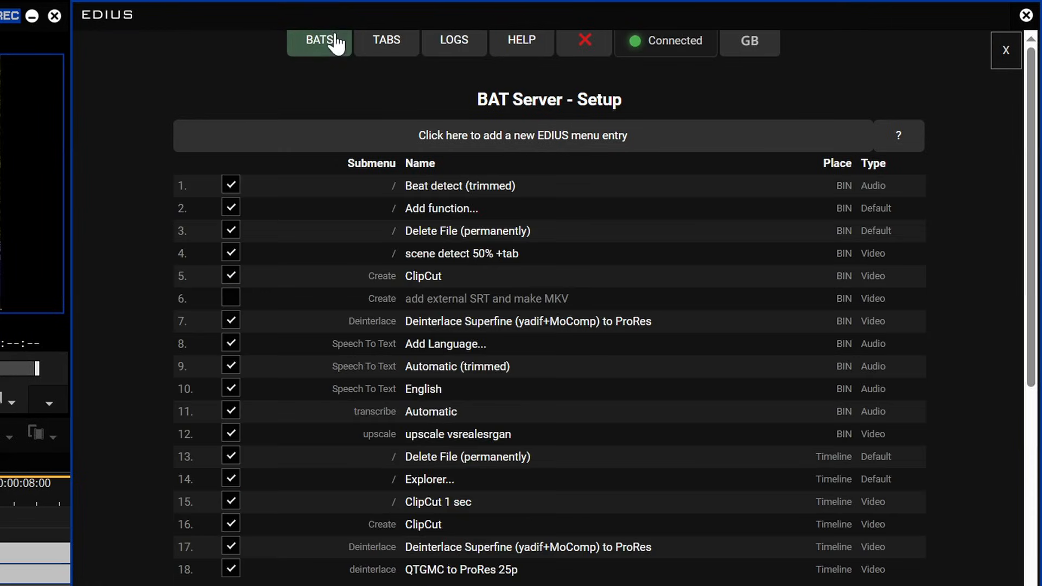
- Run Beat detect (trimmed) on the "previously music sound" audio clip in the Archers bin folder
mouse_move(494, 192)
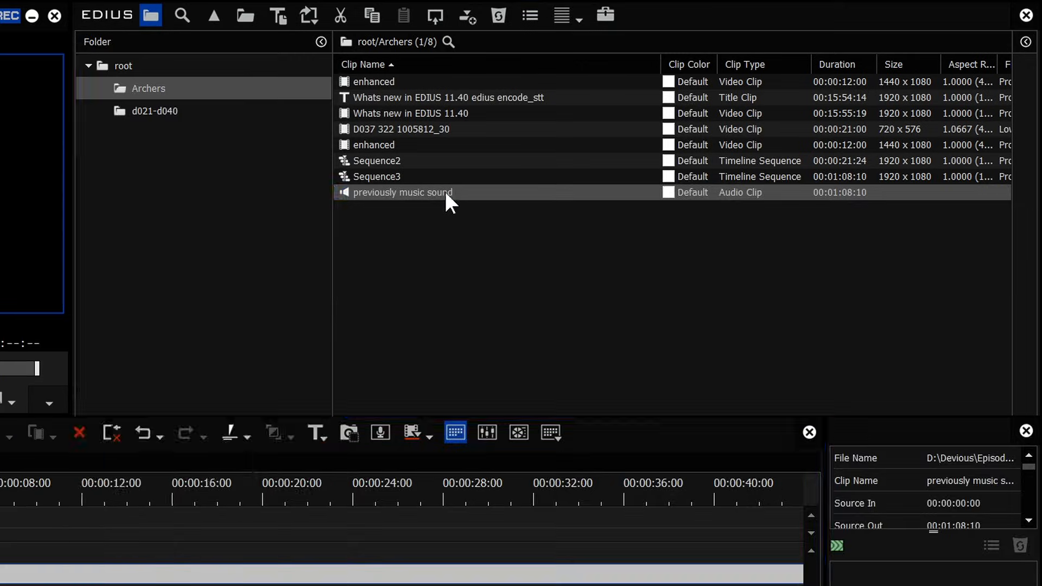
right_click(444, 193)
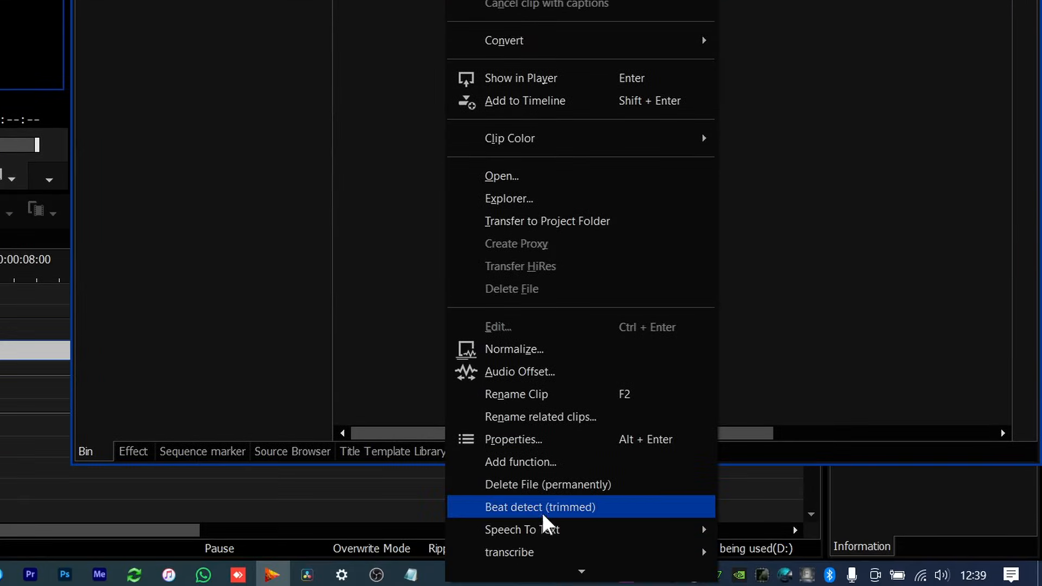
left_click(543, 507)
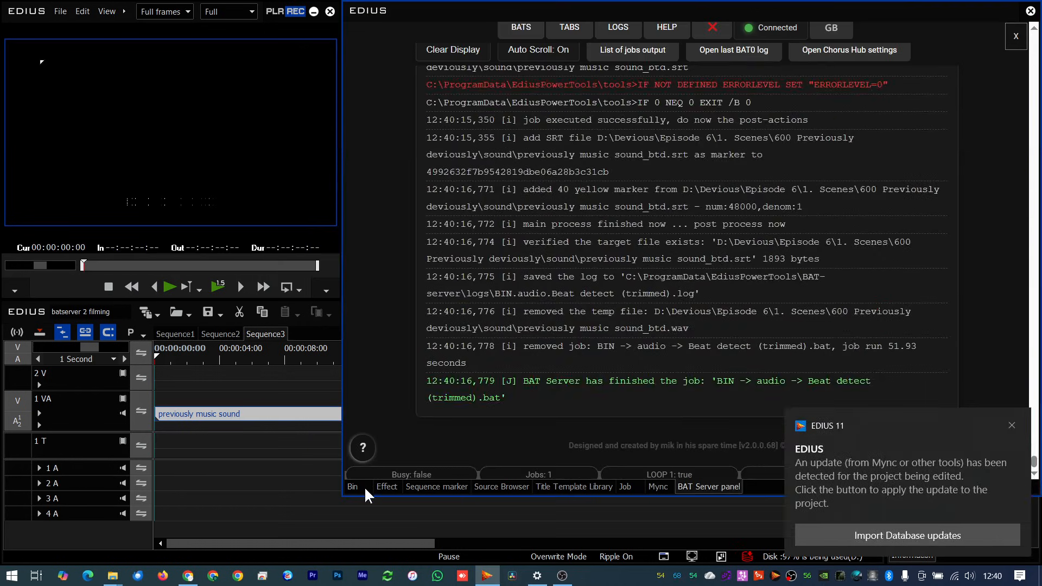
- Return to the bin and import the pending database updates into the project
left_click(363, 486)
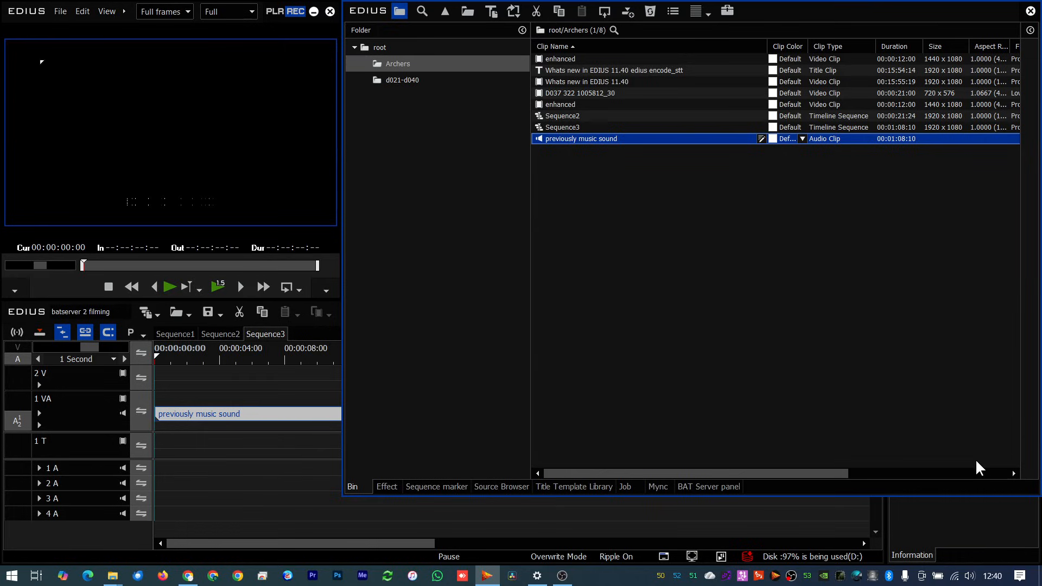
mouse_move(751, 562)
left_click(746, 555)
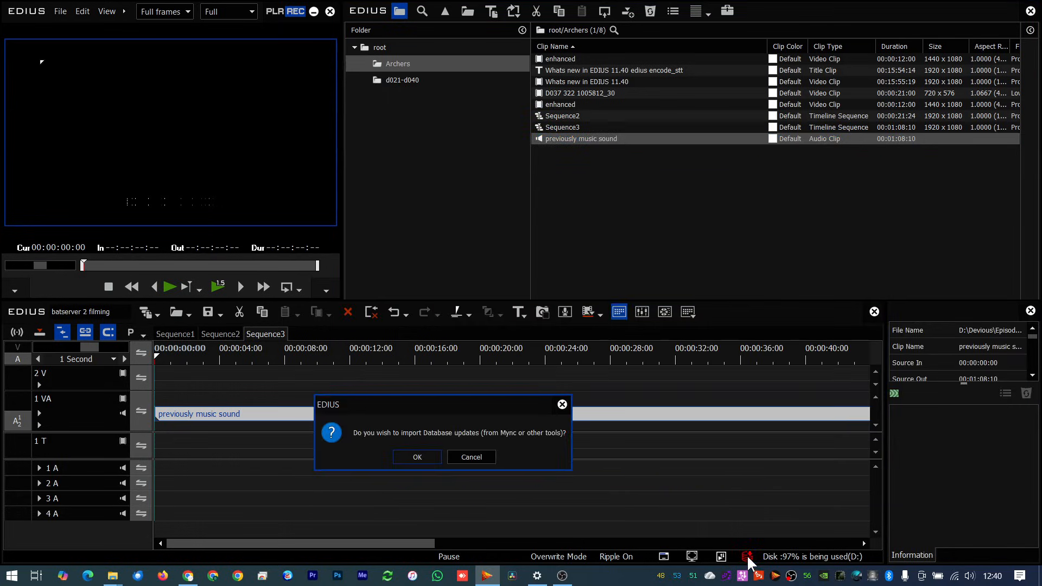
left_click(416, 457)
- Load the "previously music sound" clip in the player and examine its list of clip markers
double_click(543, 138)
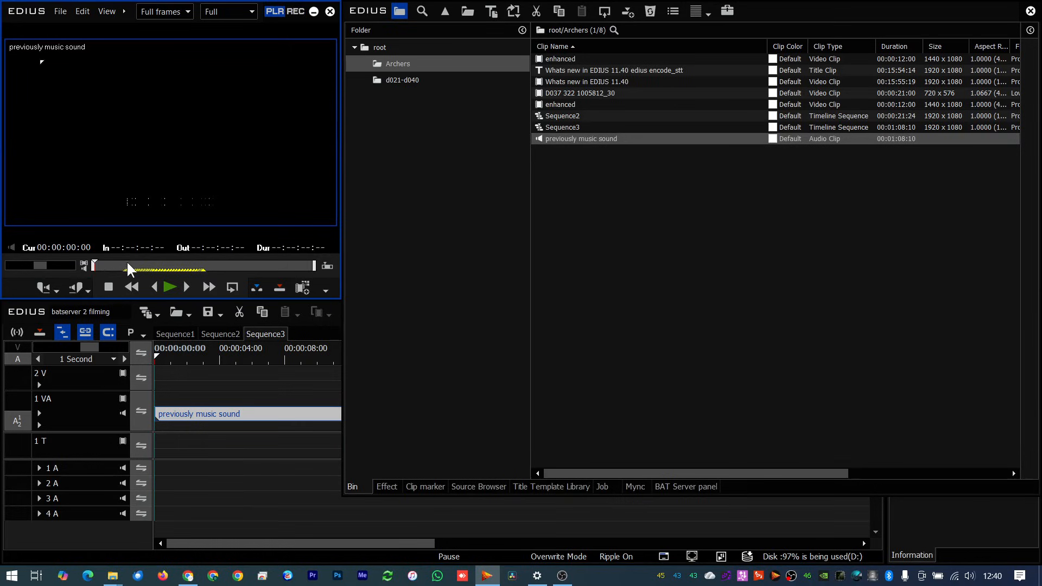
left_click(429, 486)
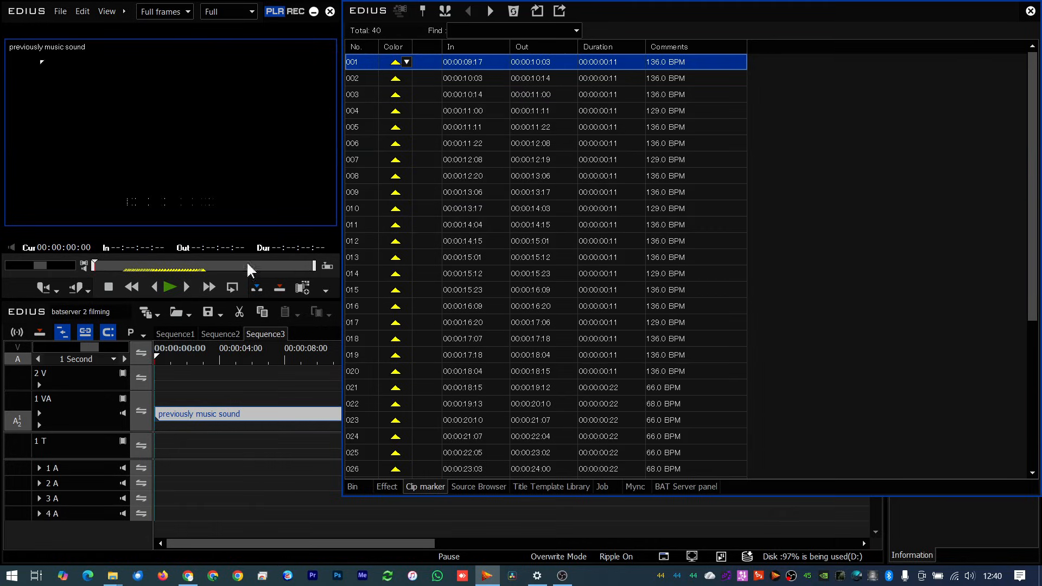
- Place "previously music sound" at the start of track 1 A, enlarge the track's waveform and scrub along its beat markers
left_click(356, 486)
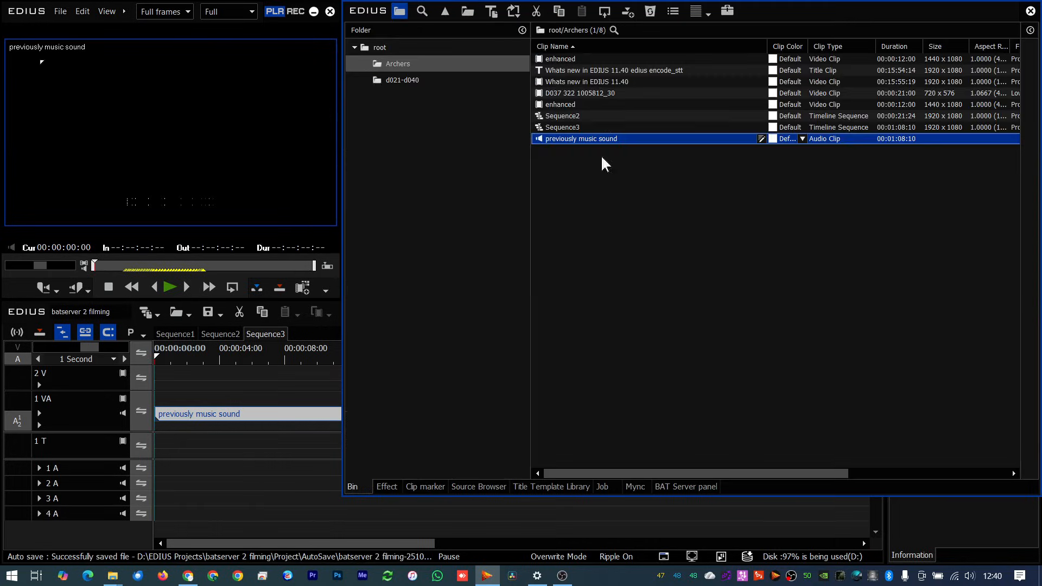
left_click_drag(543, 141, 155, 468)
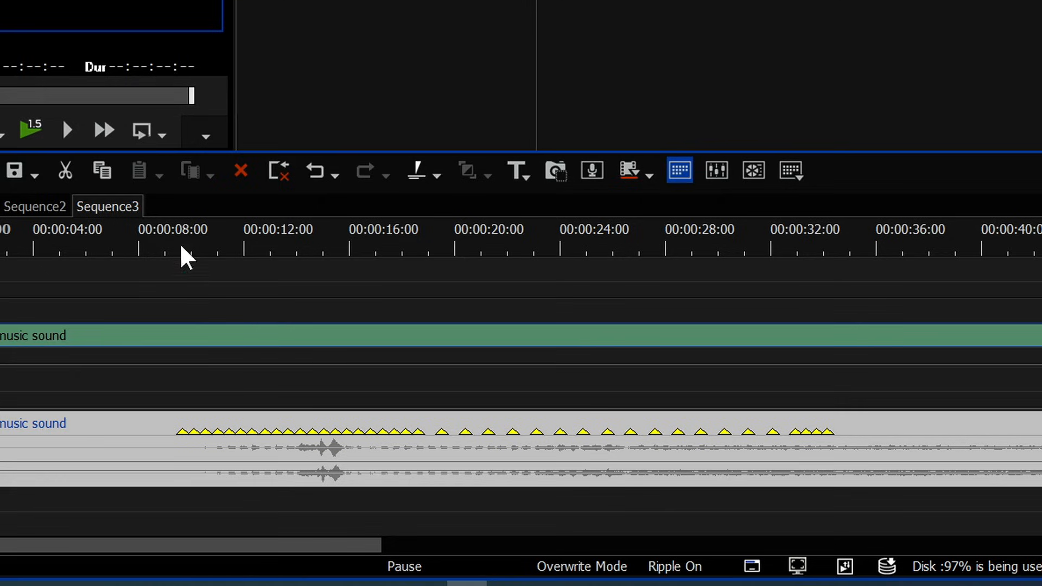
left_click_drag(180, 244, 423, 326)
left_click_drag(1, 486, 1, 581)
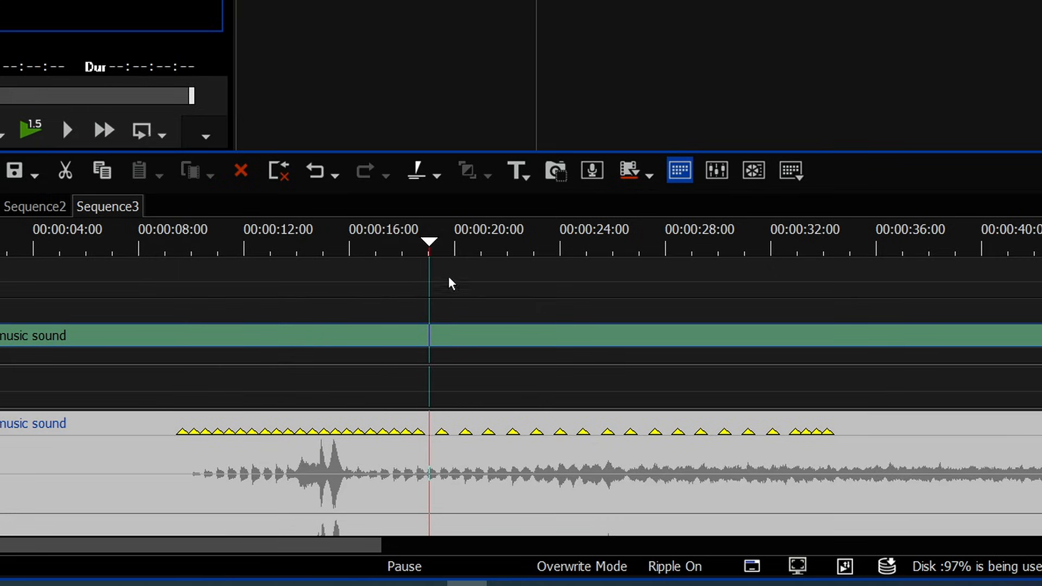
left_click_drag(436, 250, 220, 305)
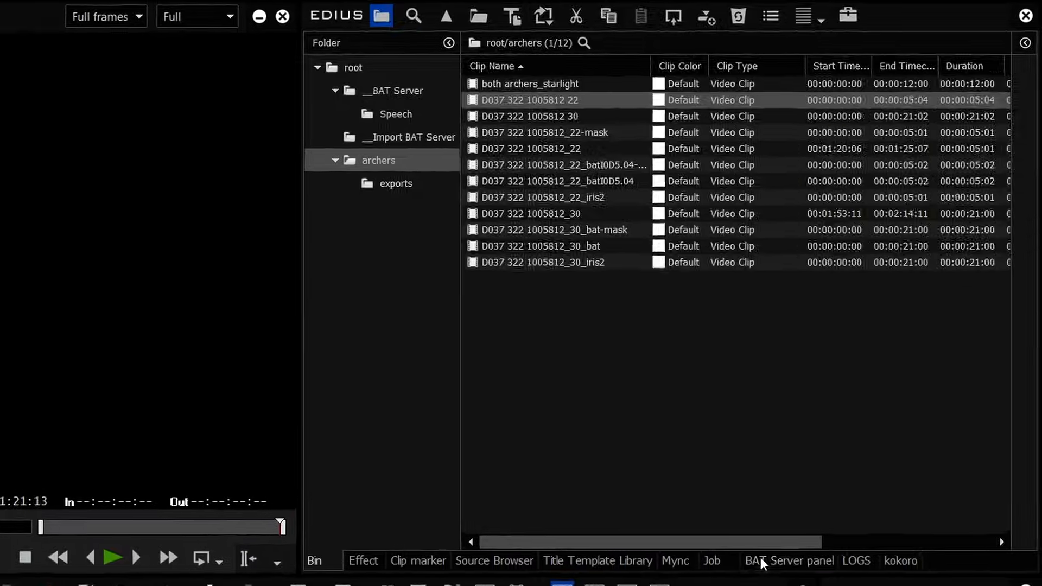
- Open the BAT Server setup list and examine the preset details of the SmartMask Person entry
left_click(853, 418)
left_click(402, 40)
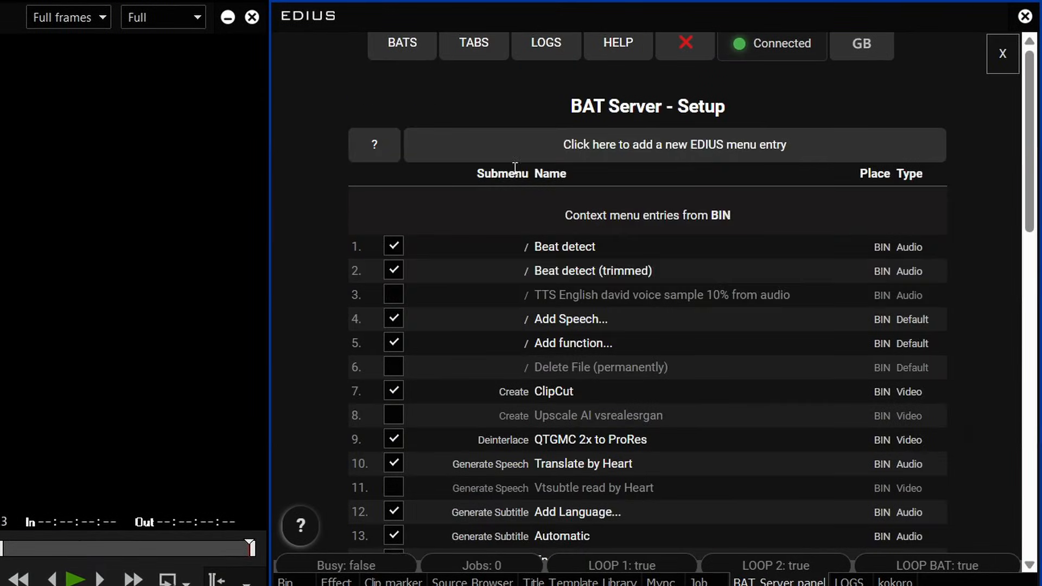
scroll(610, 273, "down", 3)
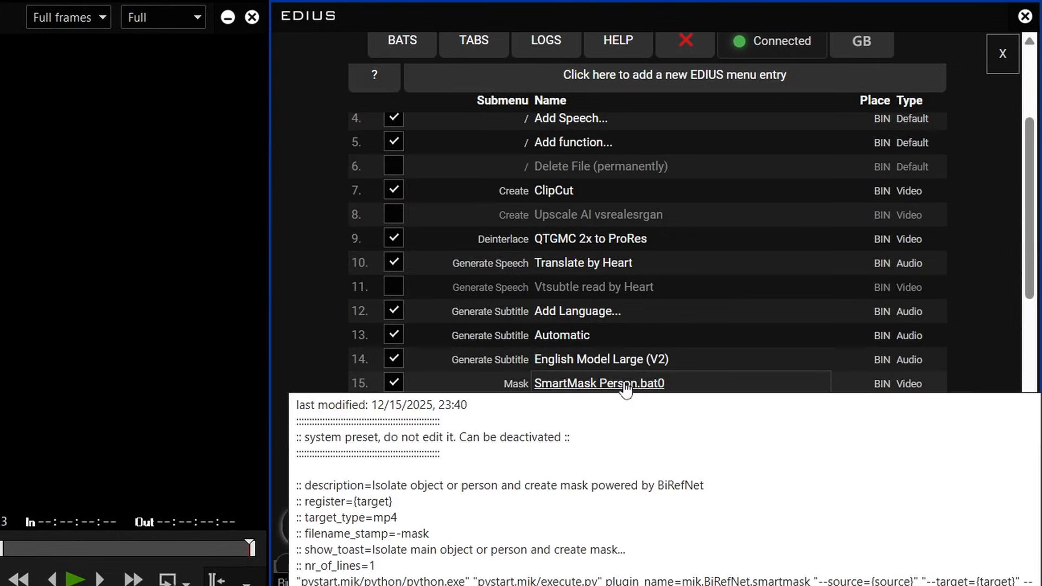
mouse_move(744, 391)
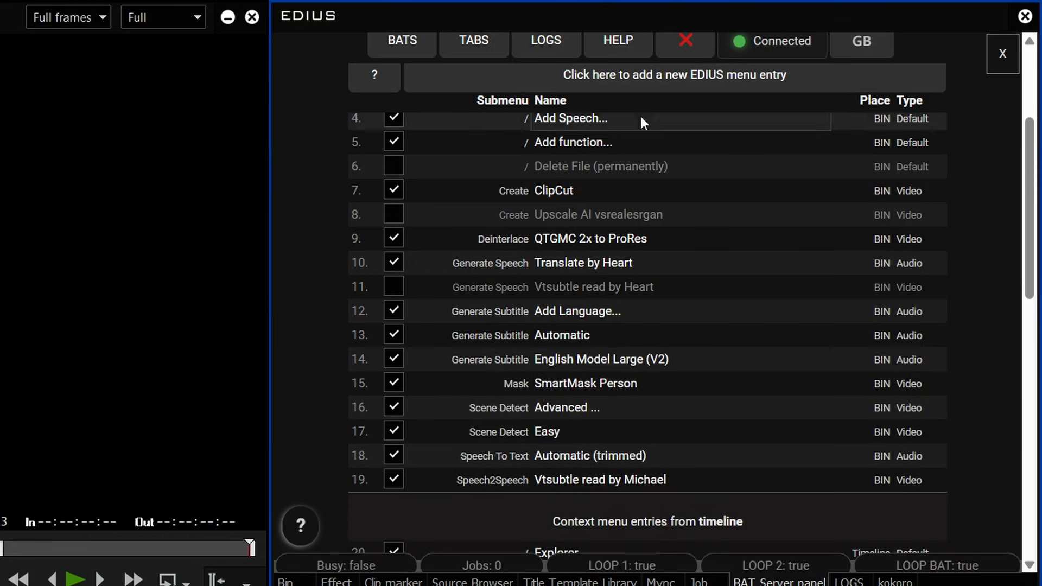
- Browse the presets for adding a new EDIUS menu entry and filter them by the Mask tag
left_click(674, 81)
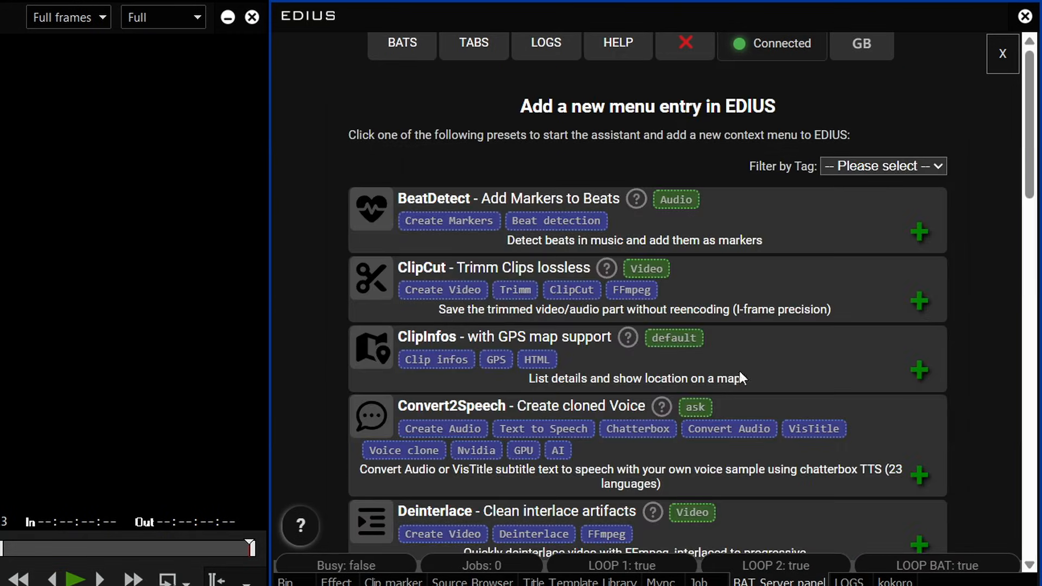
scroll(581, 407, "down", 6)
scroll(585, 403, "down", 14)
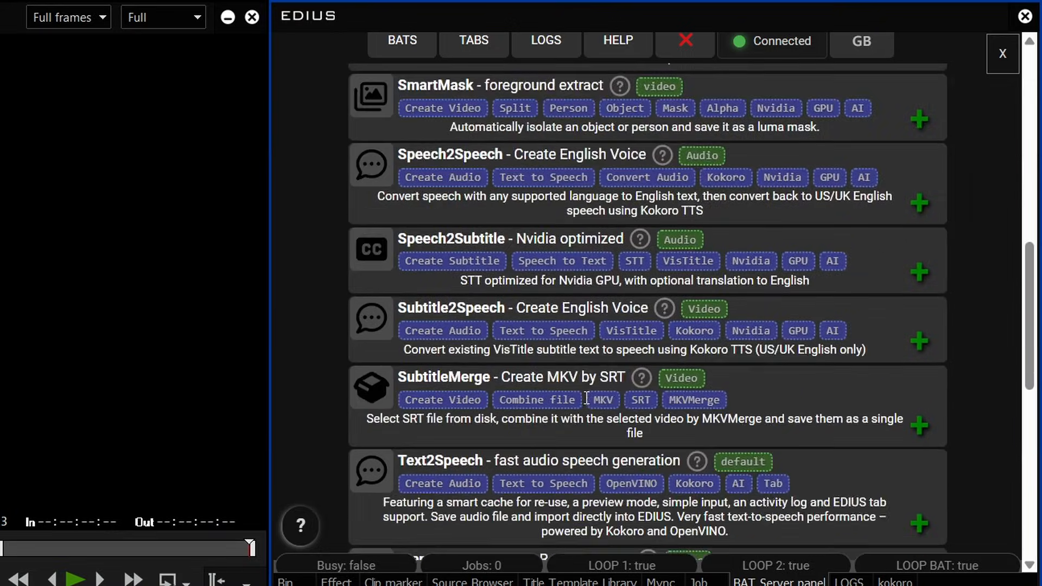
scroll(586, 406, "up", 20)
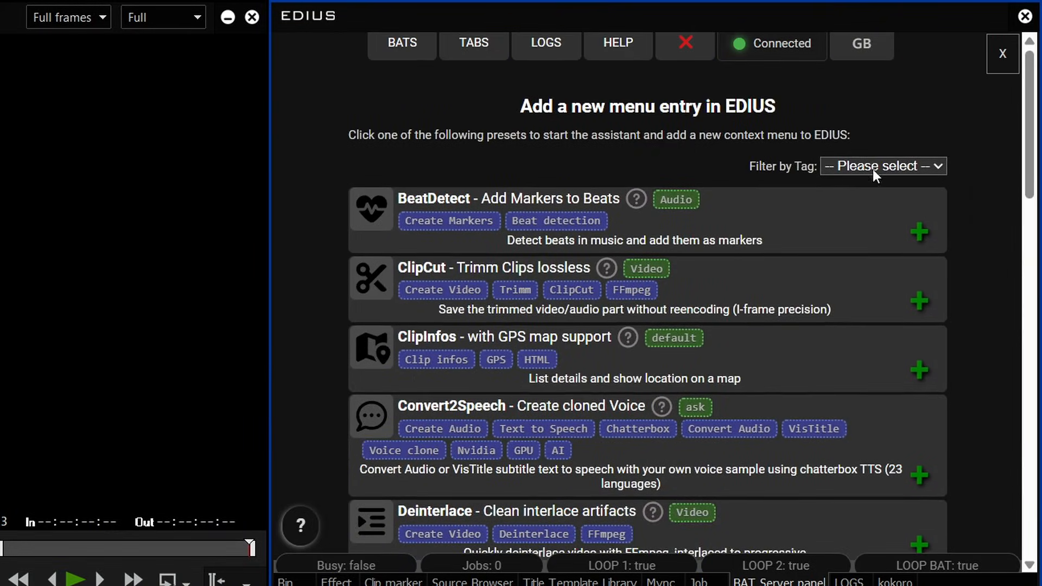
left_click(925, 164)
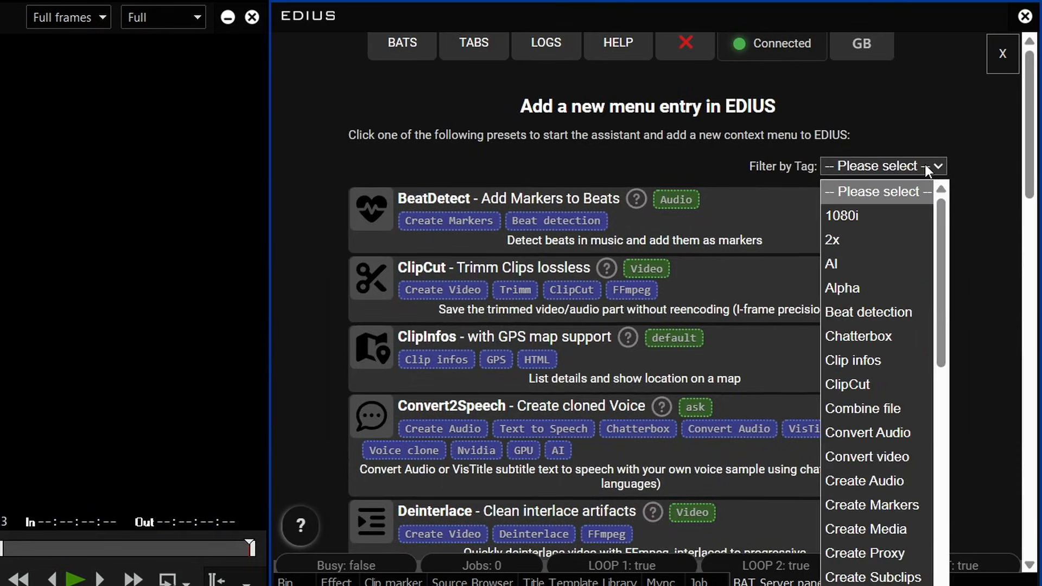
left_click_drag(943, 259, 947, 367)
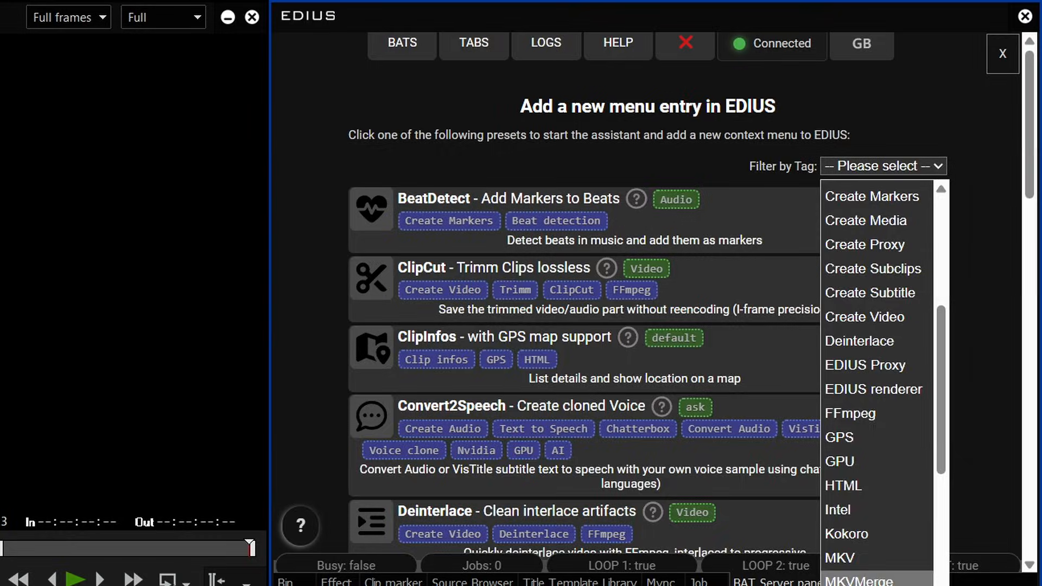
left_click(882, 584)
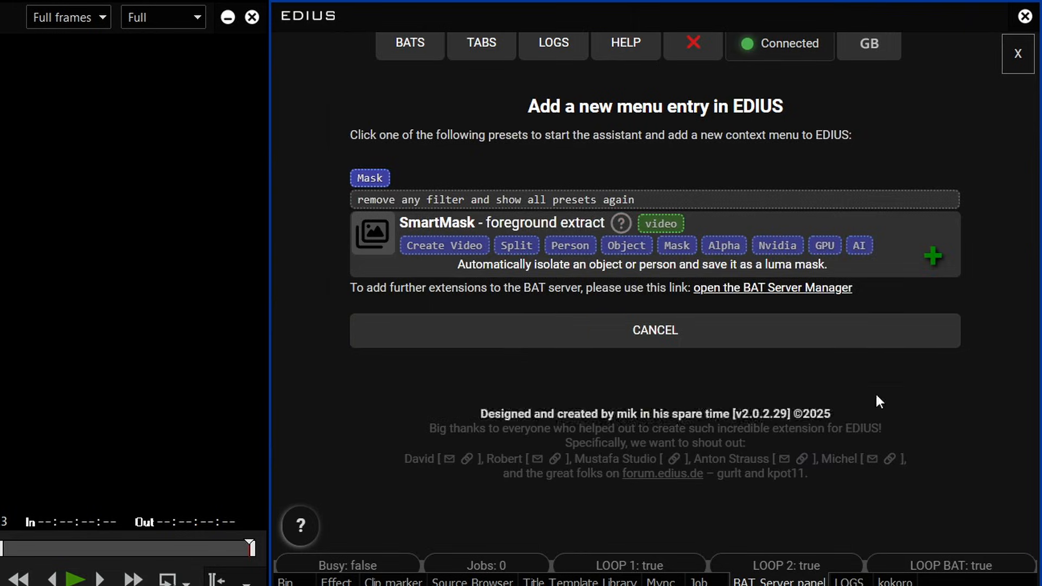
- Add a SmartMask entry that isolates an Object, adds its result to the BIN, appears in the BIN menu and is named SmartMask Object
left_click(933, 259)
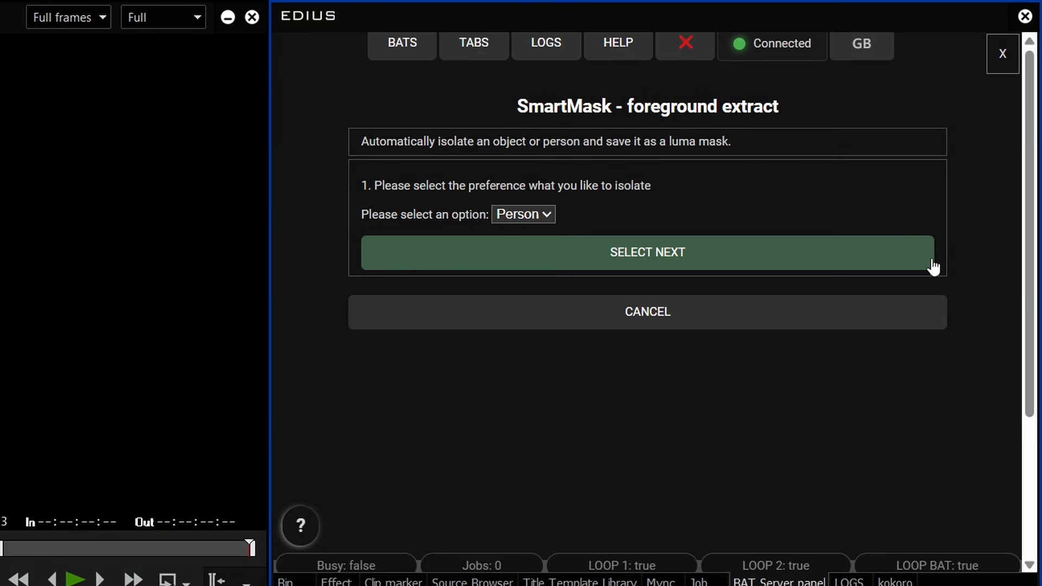
left_click(546, 214)
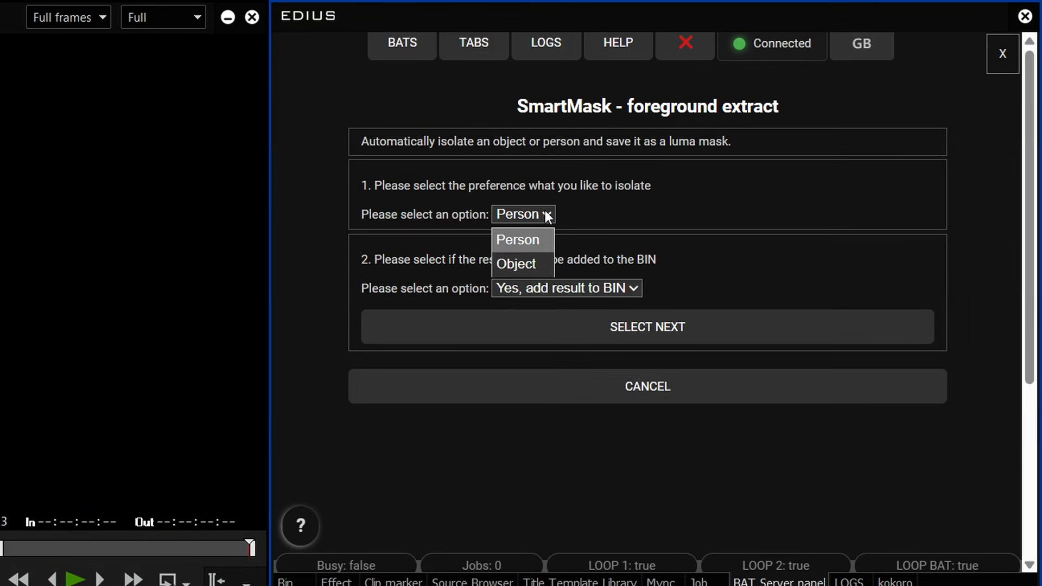
left_click(523, 266)
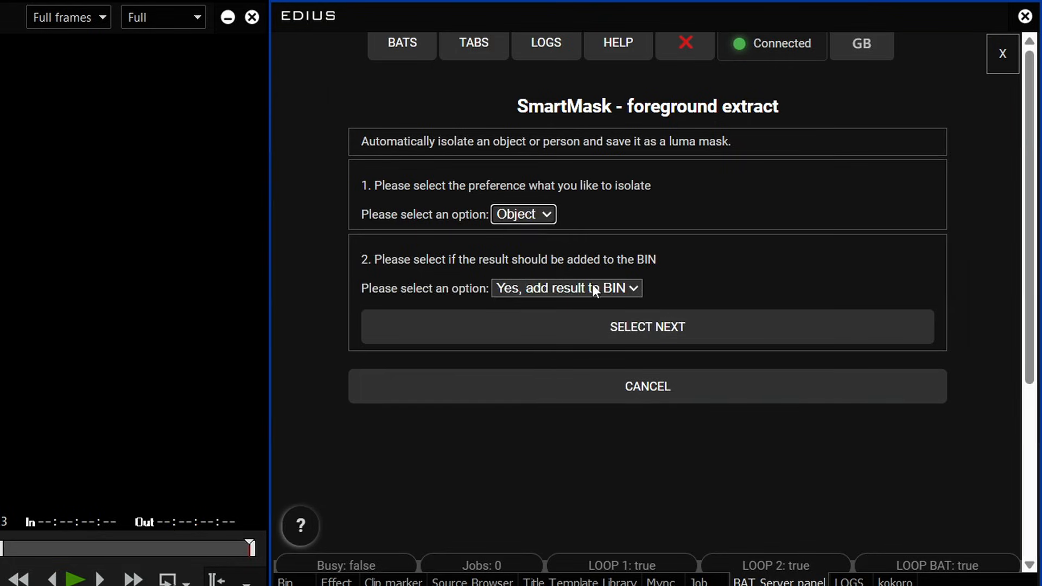
left_click(611, 334)
left_click(551, 363)
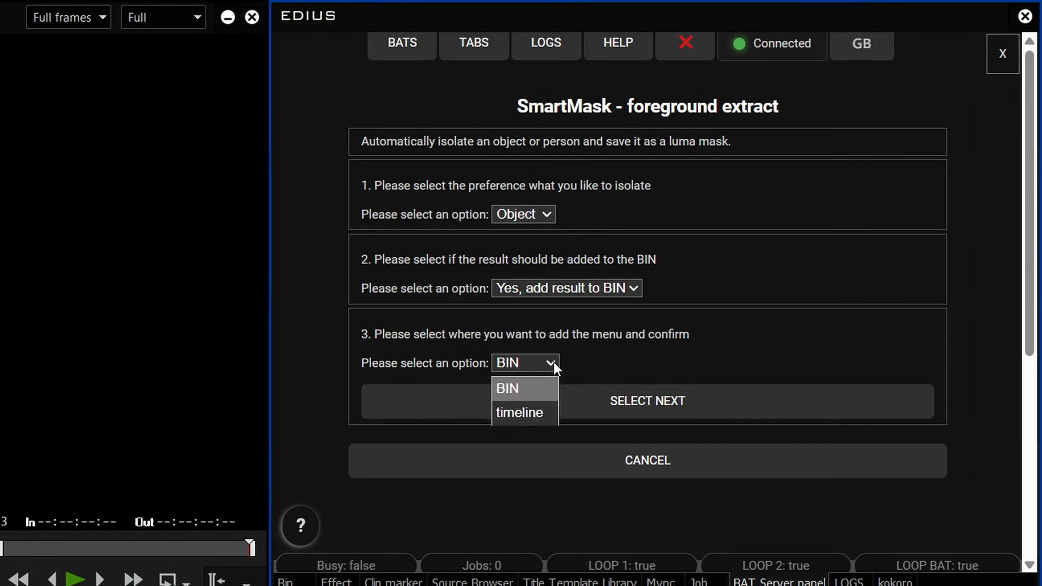
left_click(538, 387)
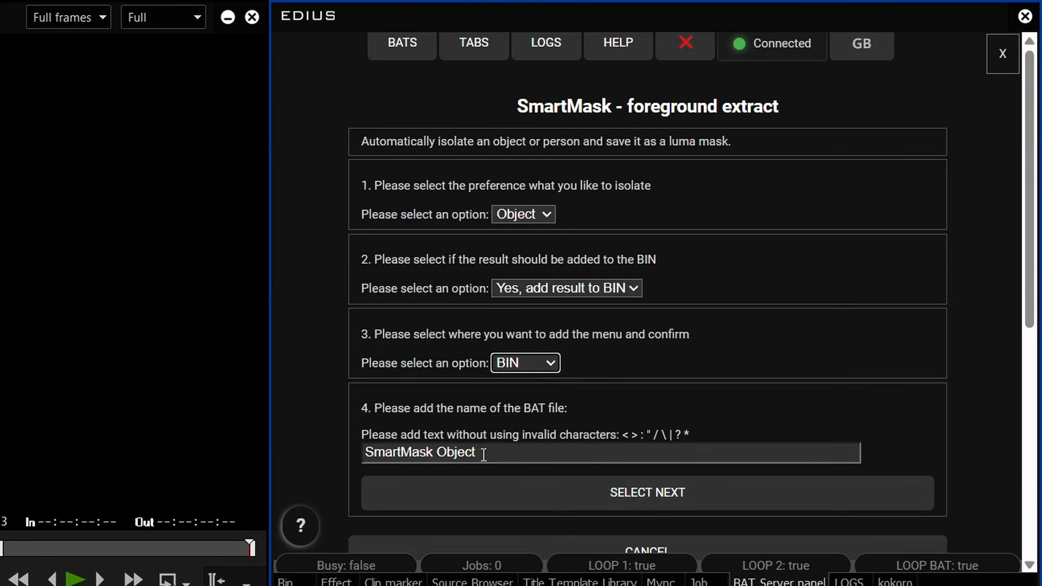
left_click(607, 500)
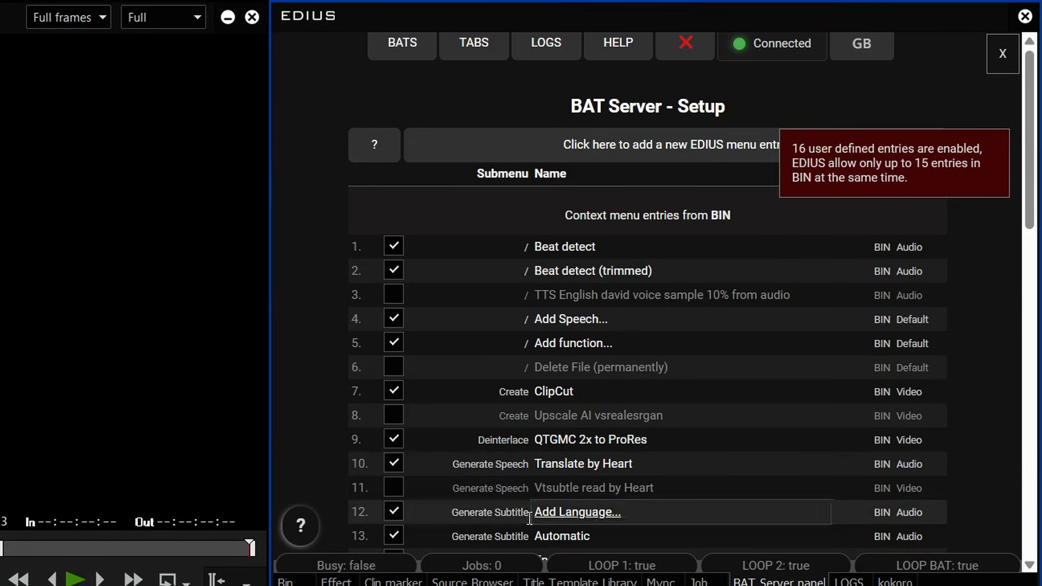
- Disable the QTGMC 2x to ProRes and Translate by Heart entries in the BIN context menu list
left_click(394, 464)
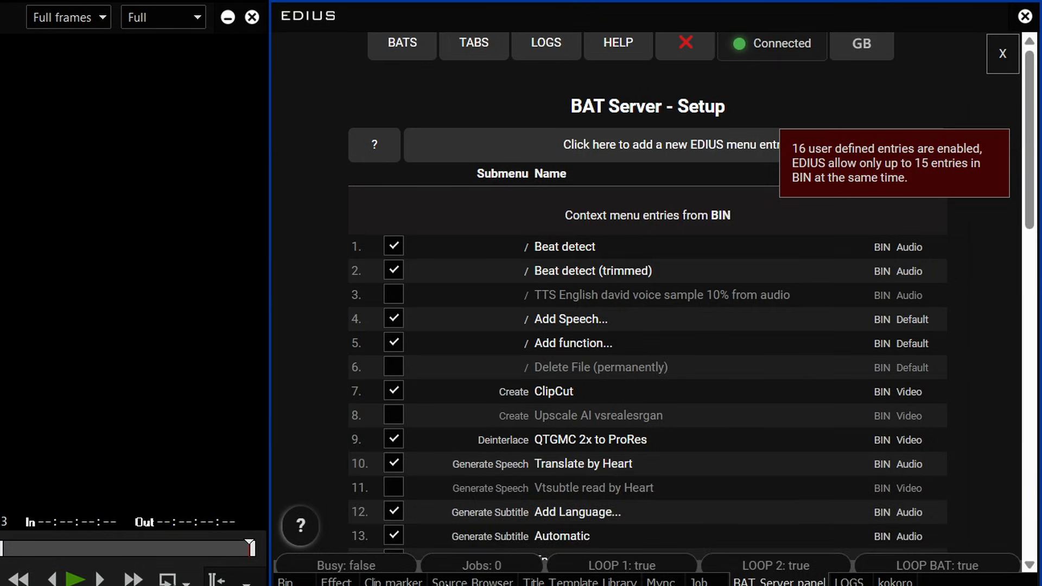
scroll(748, 438, "down", 3)
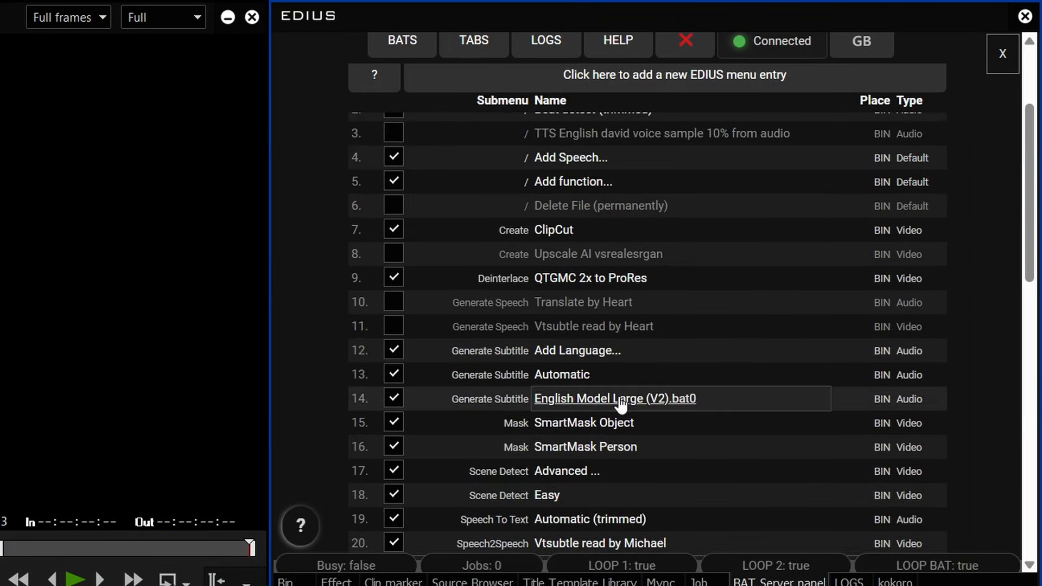
mouse_move(621, 402)
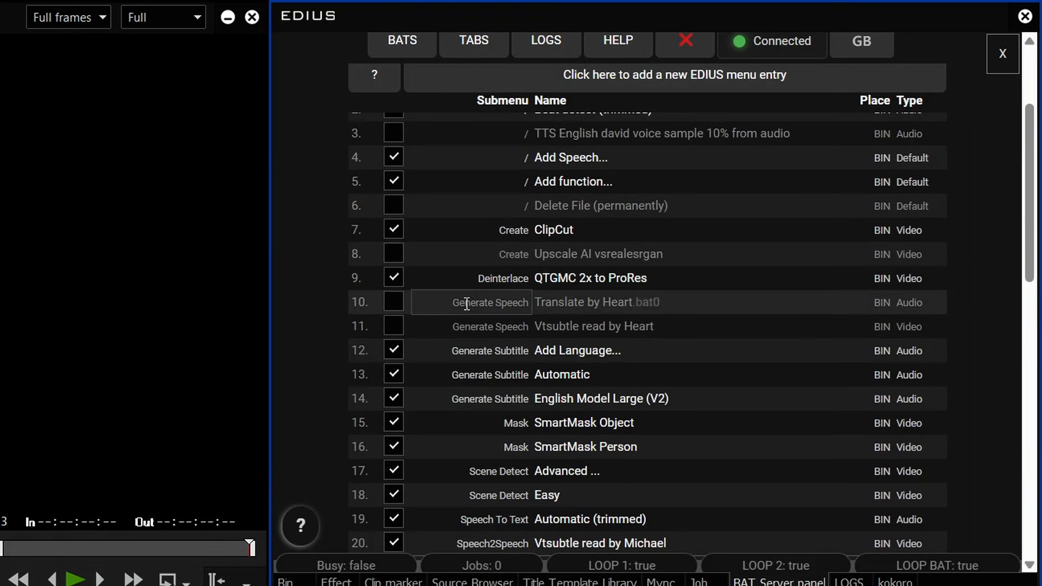
left_click(401, 303)
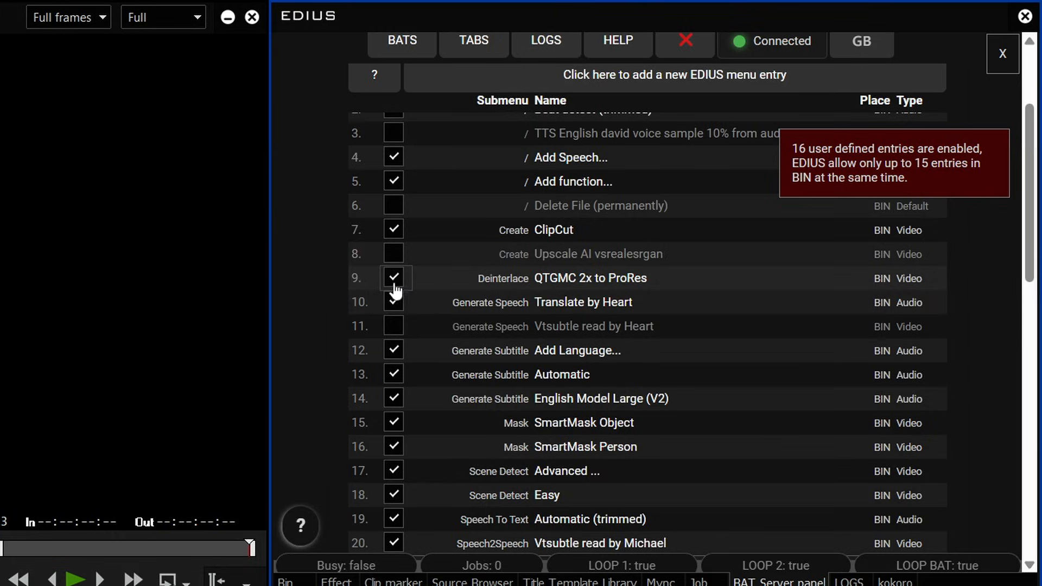
left_click(393, 288)
left_click(393, 288)
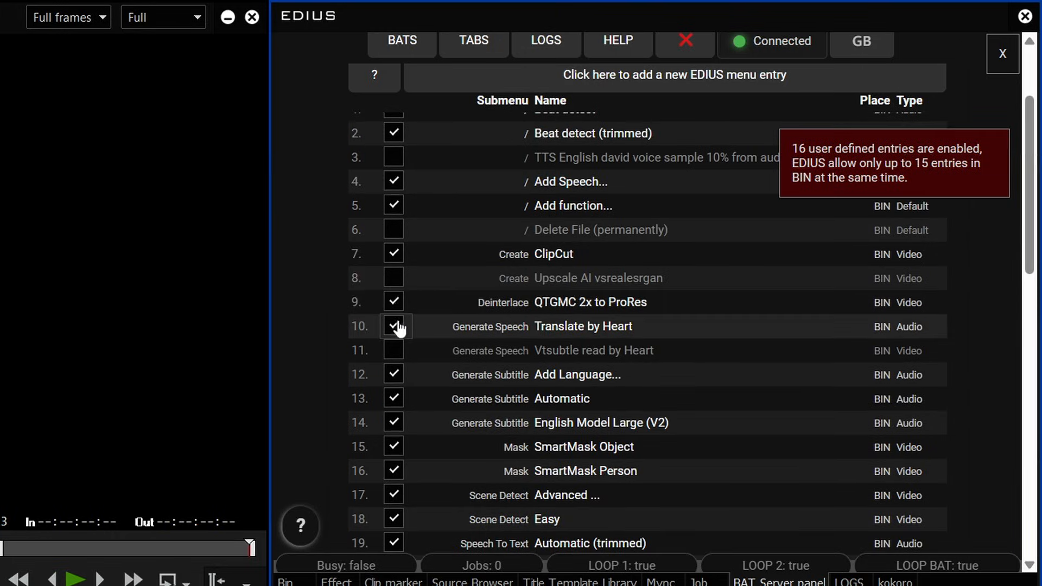
left_click(401, 311)
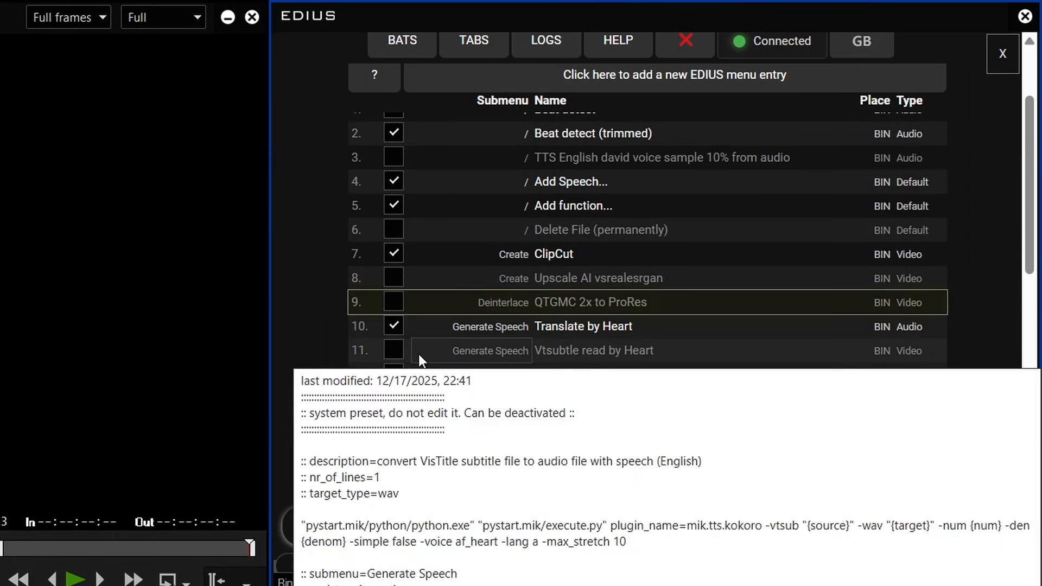
left_click(398, 328)
scroll(588, 425, "down", 1)
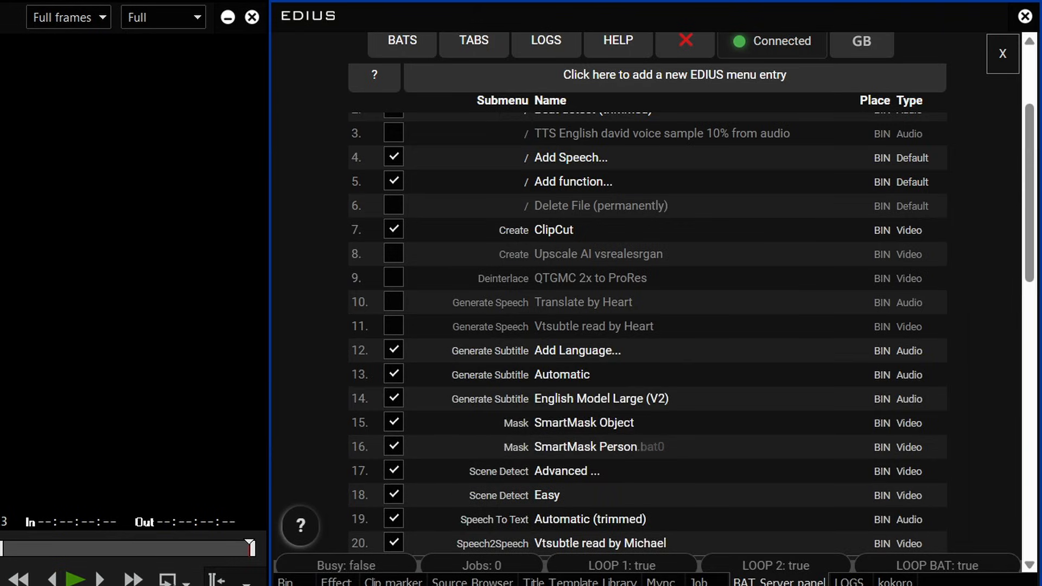
left_click(289, 582)
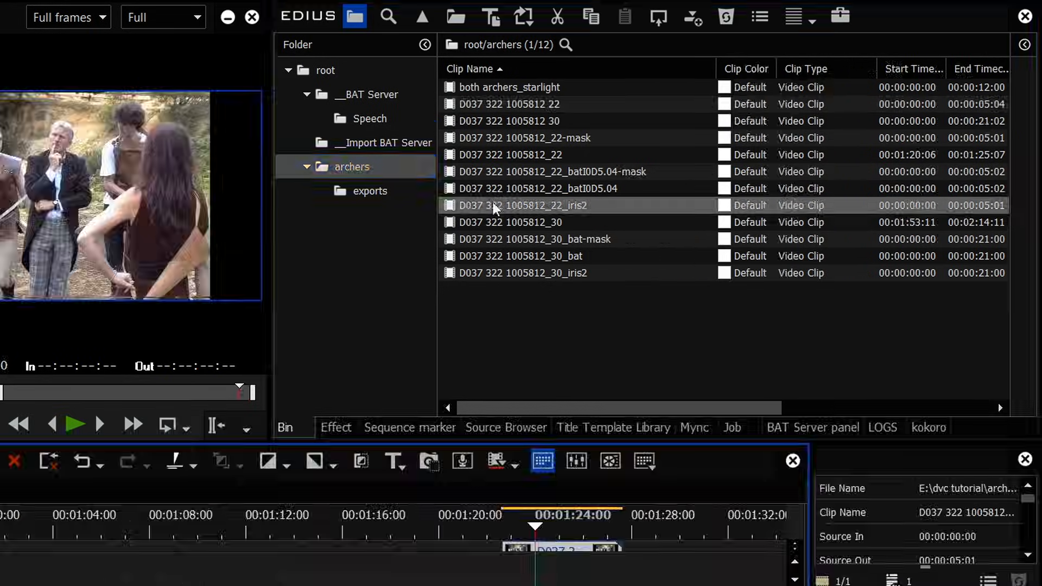
left_click(464, 205)
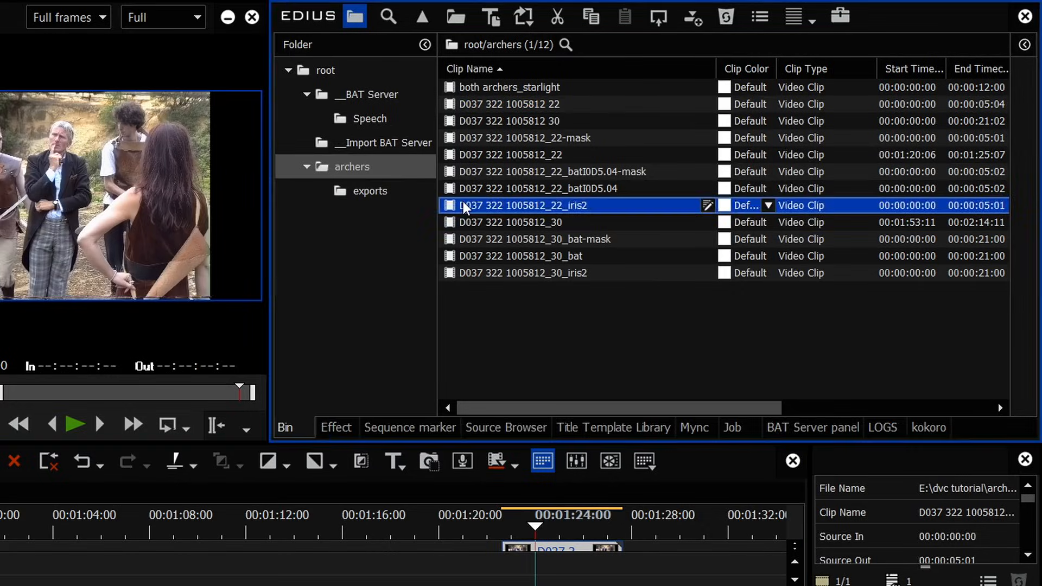
right_click(464, 205)
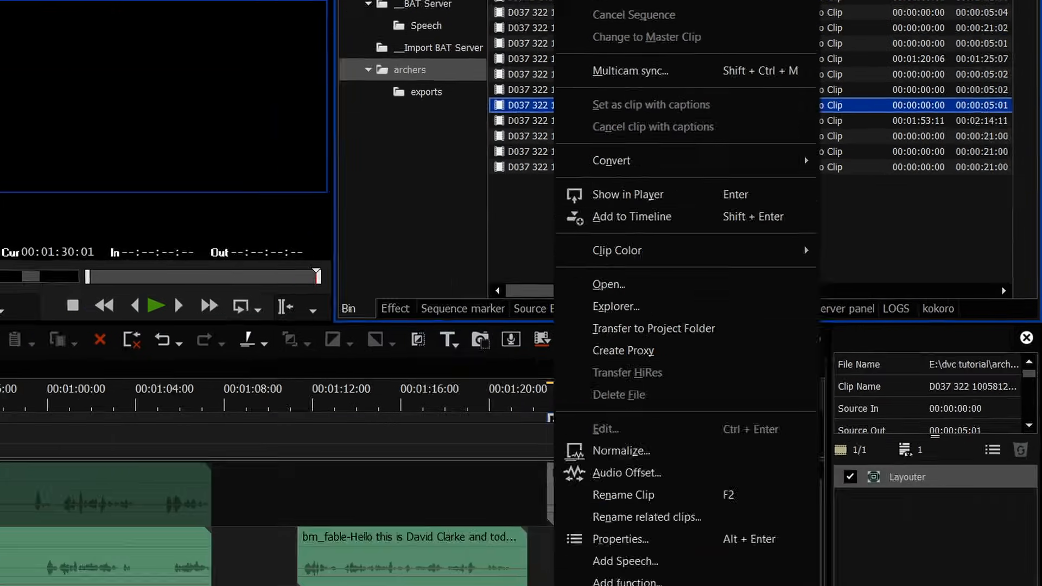
mouse_move(706, 520)
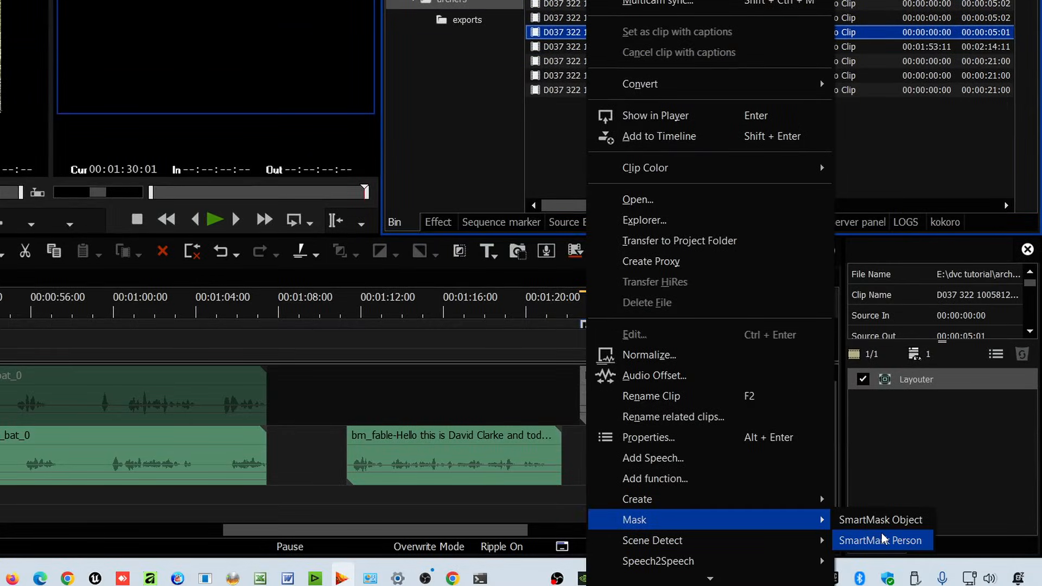
left_click(881, 538)
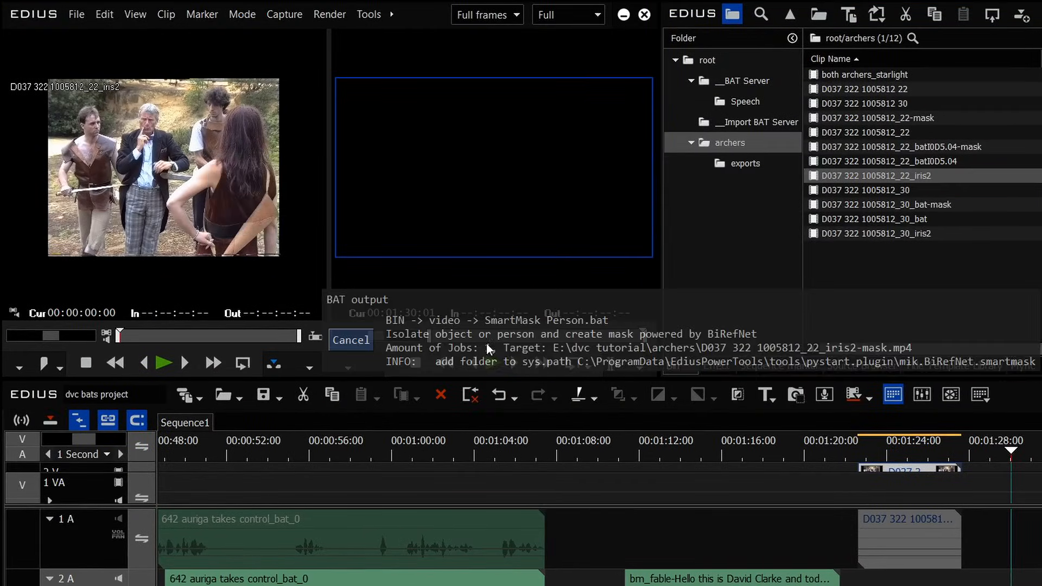
- Enlarge the preview monitors and show the archers clip on the timeline at 00:01:24:06
left_click_drag(283, 378, 295, 469)
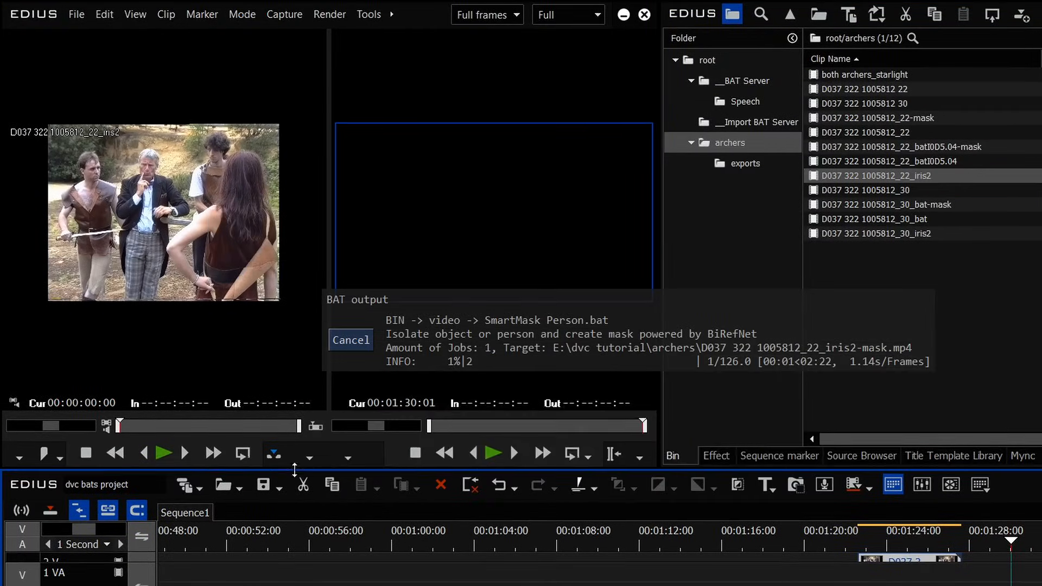
left_click_drag(658, 213, 802, 214)
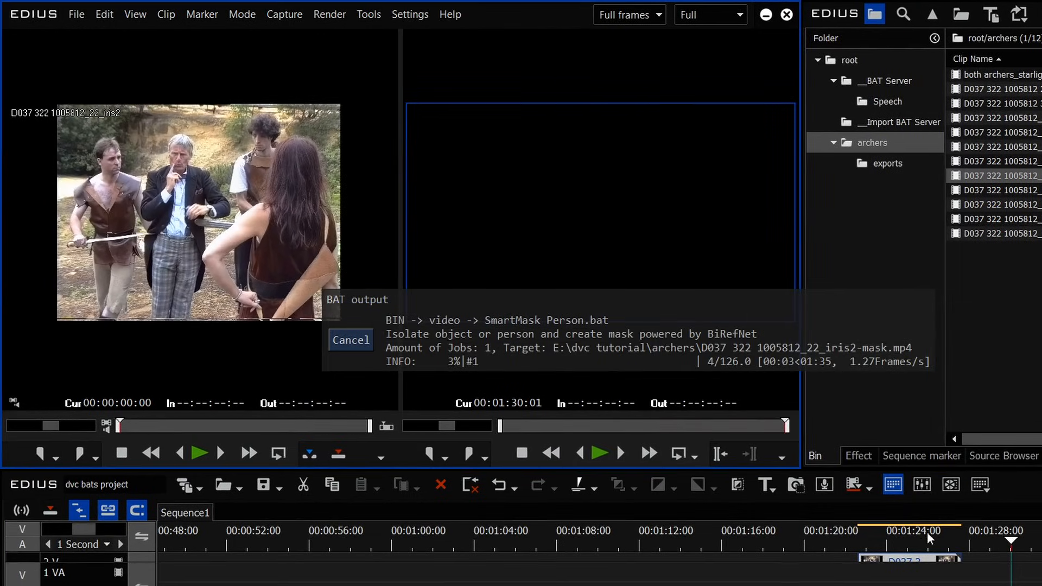
left_click(892, 545)
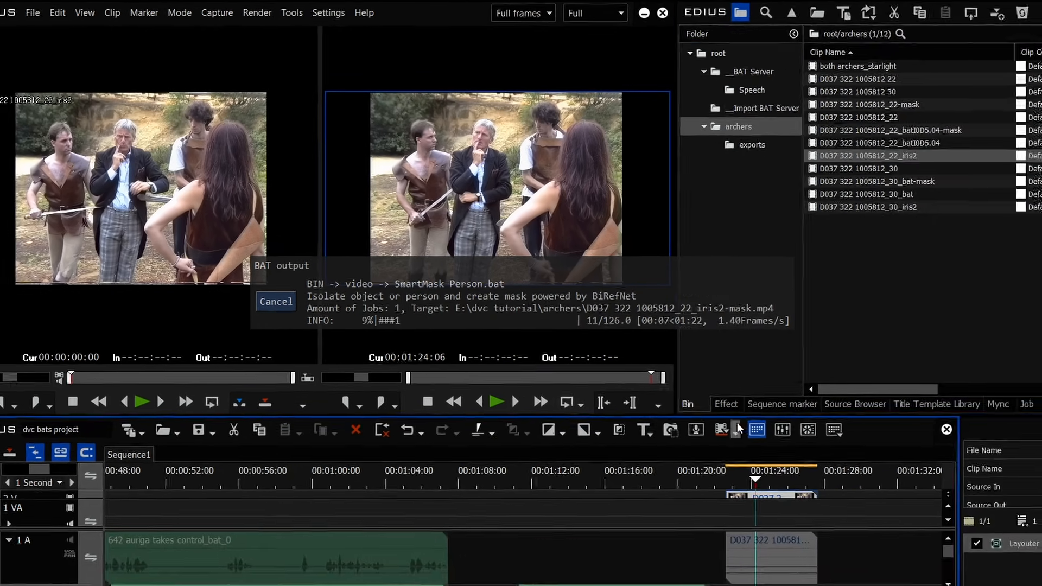
- Add the Mask video filter to the archers clip on the timeline and select it in the clip's filter list
left_click(776, 424)
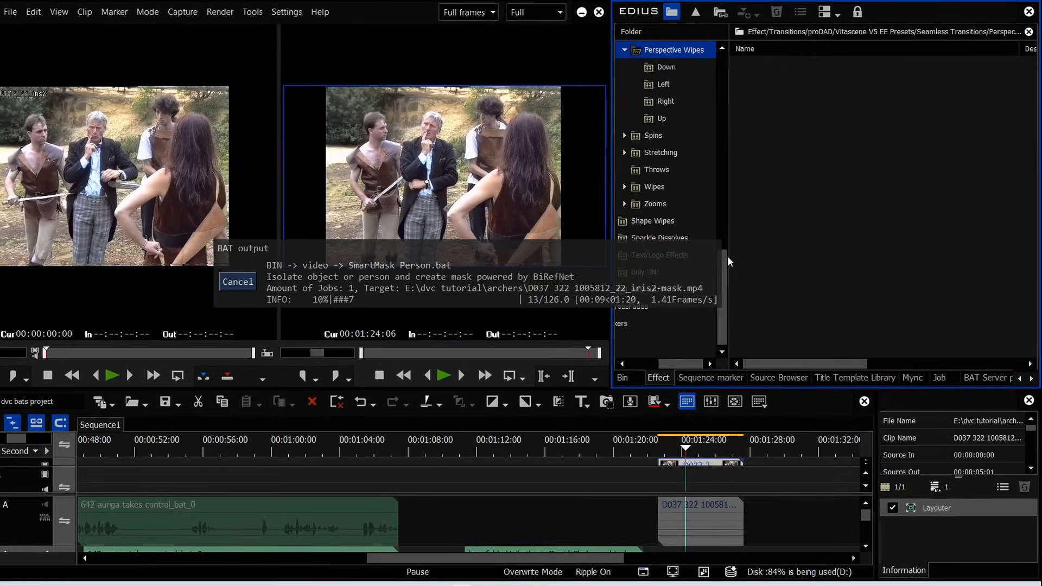
left_click_drag(726, 258, 732, 42)
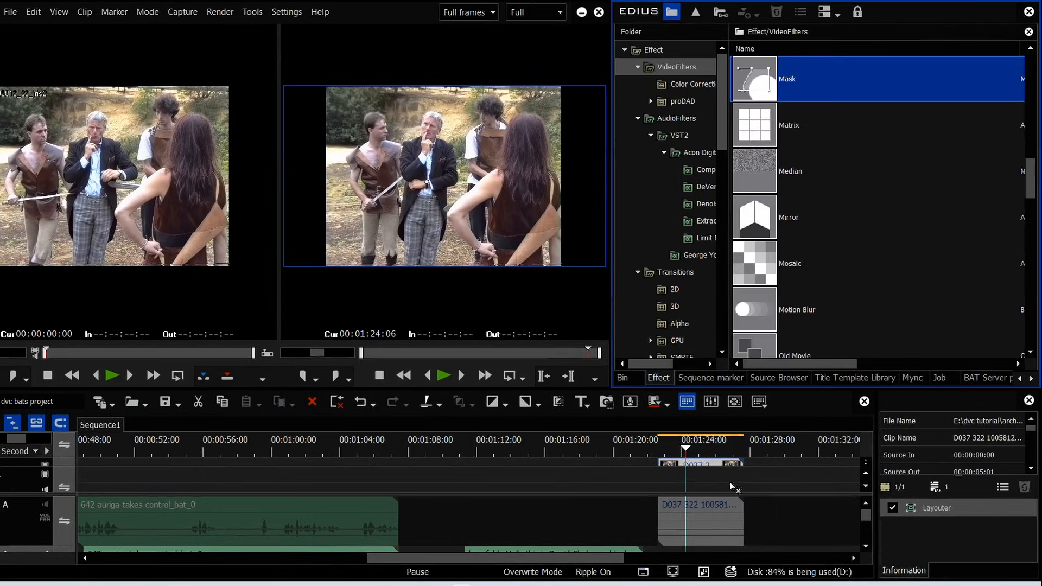
left_click_drag(736, 488, 700, 464)
left_click_drag(897, 531, 922, 508)
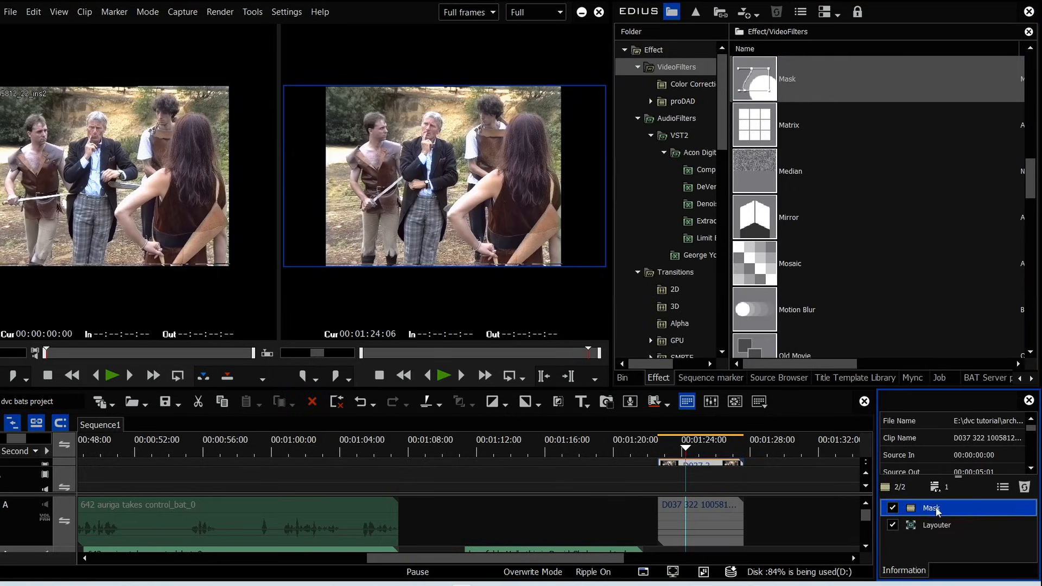
- Draw a closed freeform mask path around the man in the dark tailcoat in the Mask filter
double_click(928, 508)
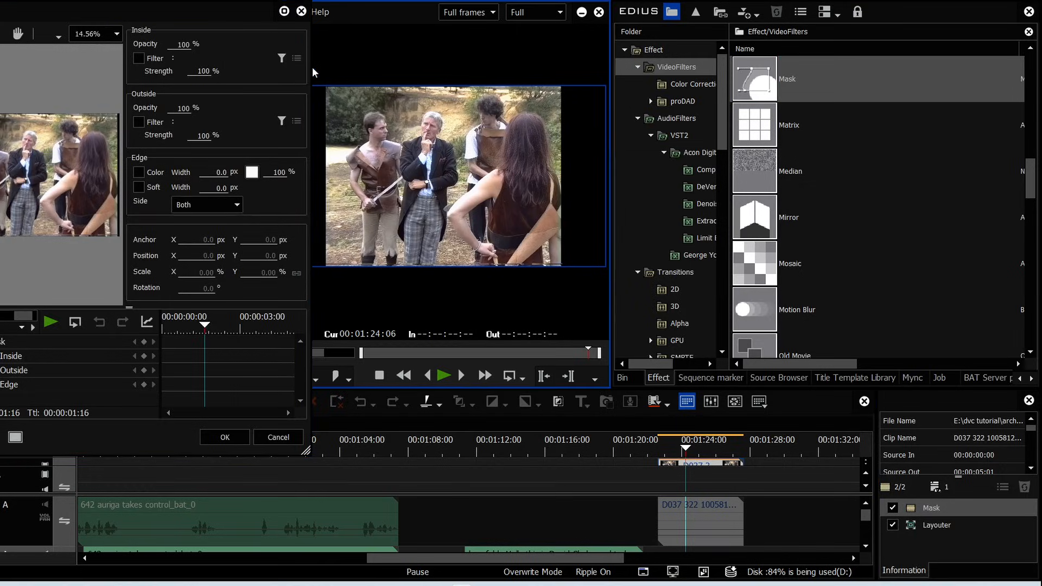
left_click_drag(312, 68, 592, 68)
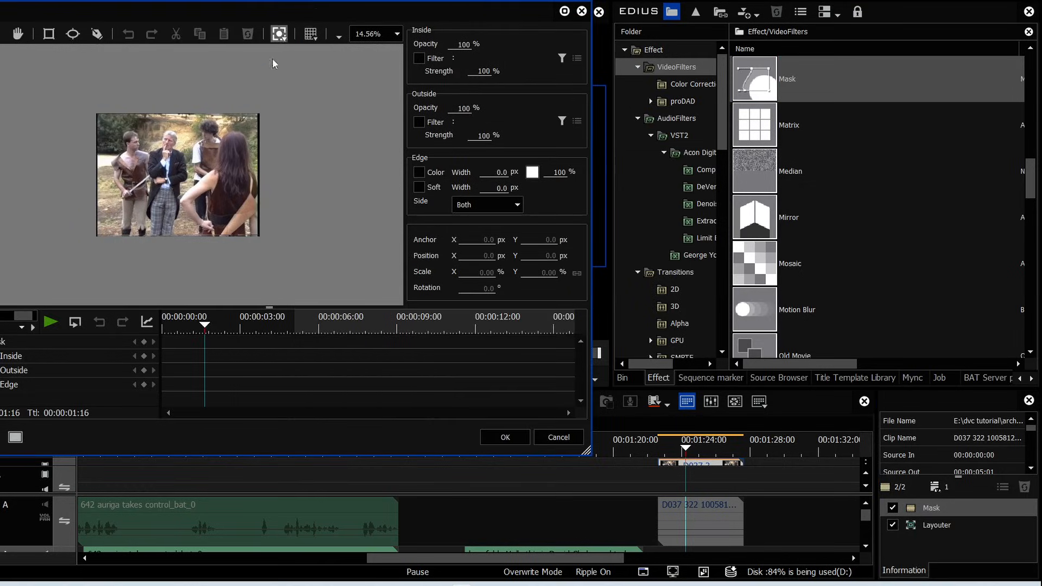
scroll(185, 167, "up", 3)
left_click(97, 35)
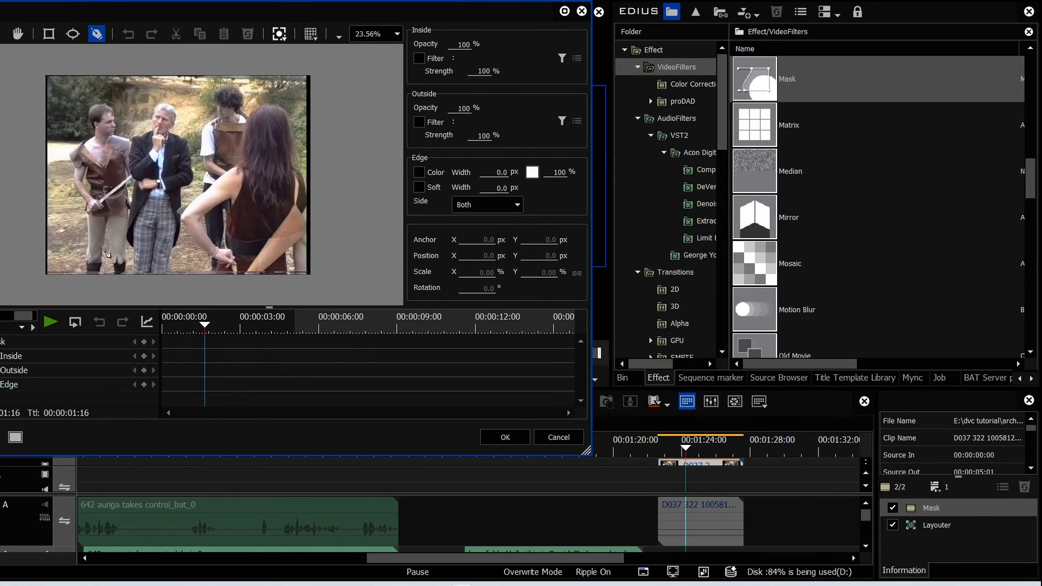
left_click_drag(127, 235, 133, 218)
left_click_drag(134, 182, 134, 174)
left_click_drag(134, 152, 148, 135)
left_click_drag(157, 114, 161, 107)
left_click_drag(172, 110, 169, 117)
left_click(174, 134)
left_click(190, 148)
left_click(190, 170)
left_click(180, 189)
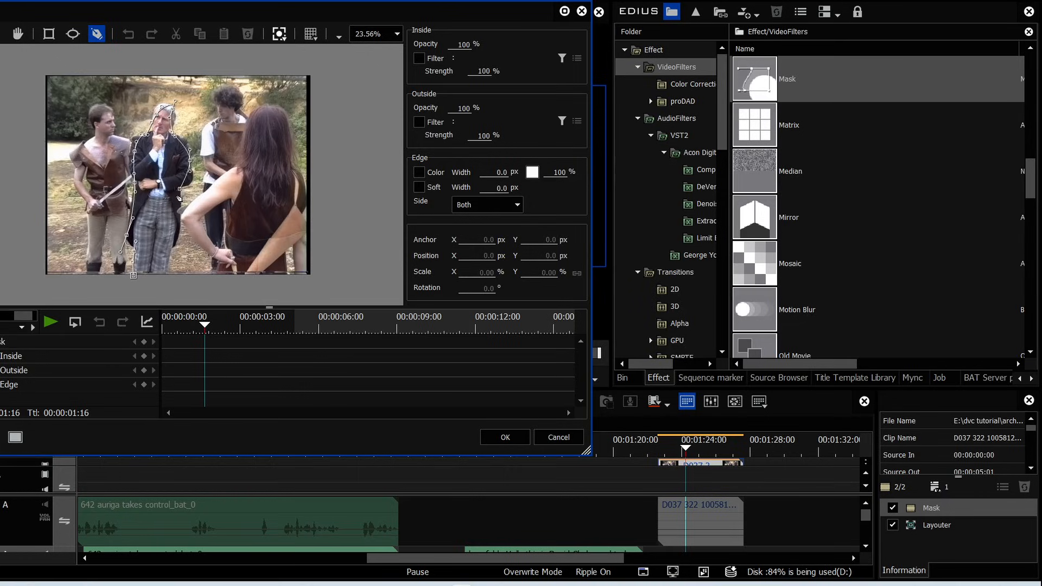
left_click_drag(181, 220, 179, 237)
left_click_drag(174, 250, 167, 282)
left_click_drag(158, 288, 142, 287)
left_click(133, 276)
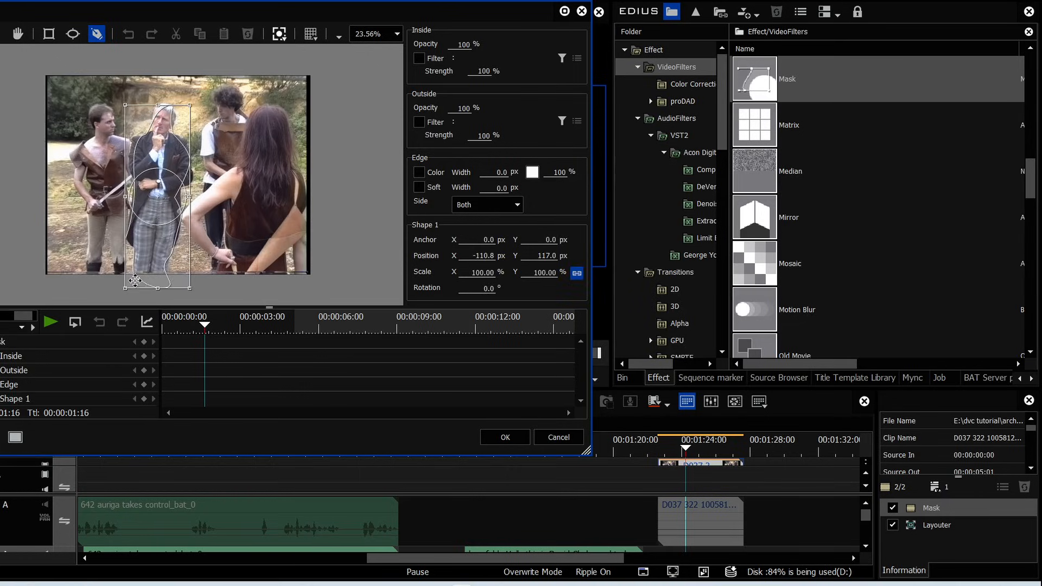
- Check the drawn shape at 00:00:01:23, discard the mask edits and remove the Mask filter from the archers clip
mouse_move(197, 326)
left_mouse_down()
mouse_move(226, 328)
mouse_move(183, 335)
mouse_move(272, 328)
mouse_move(191, 332)
mouse_move(212, 329)
left_mouse_up()
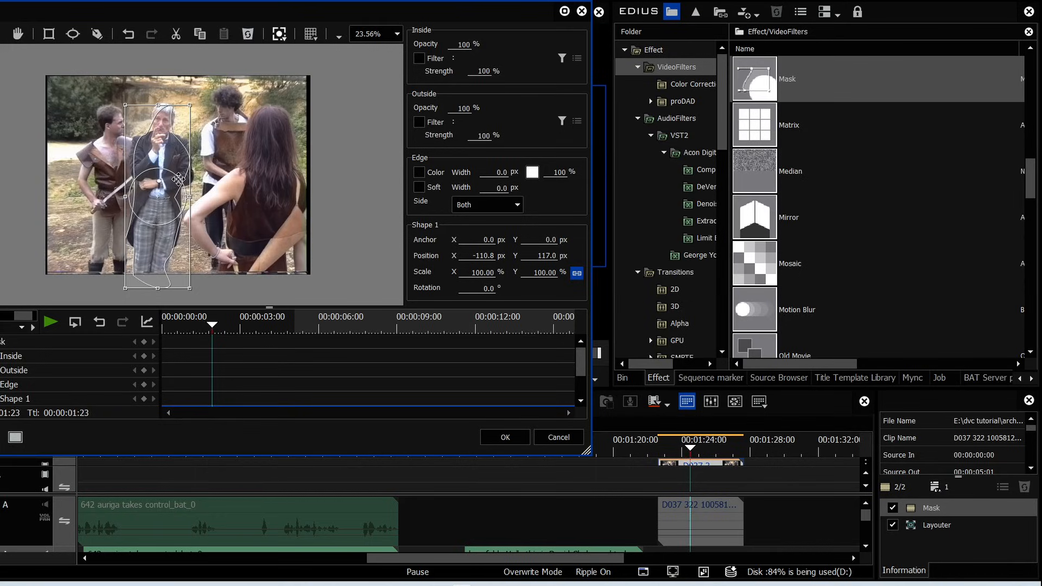
left_click(559, 438)
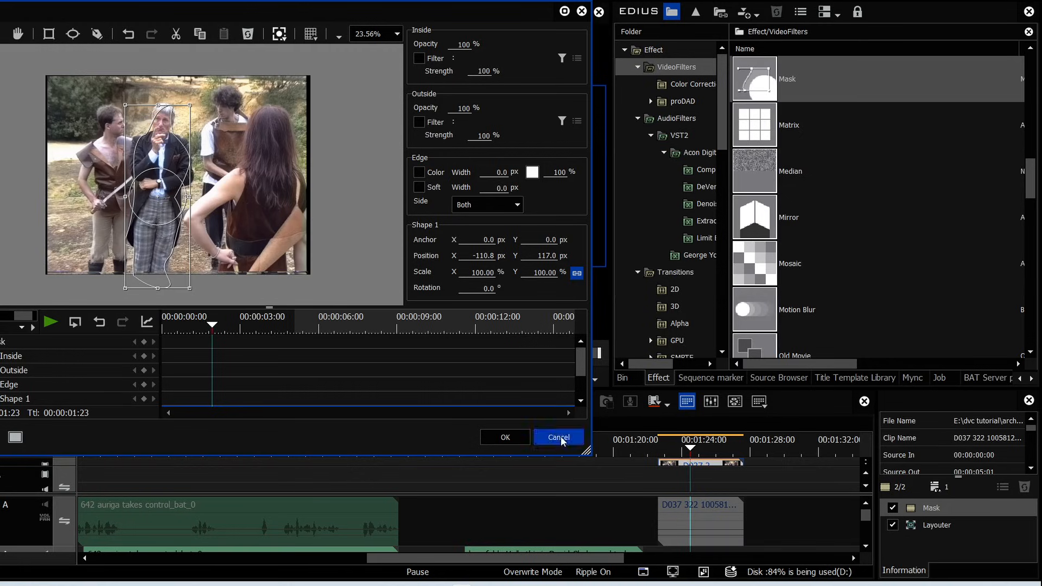
left_click(265, 258)
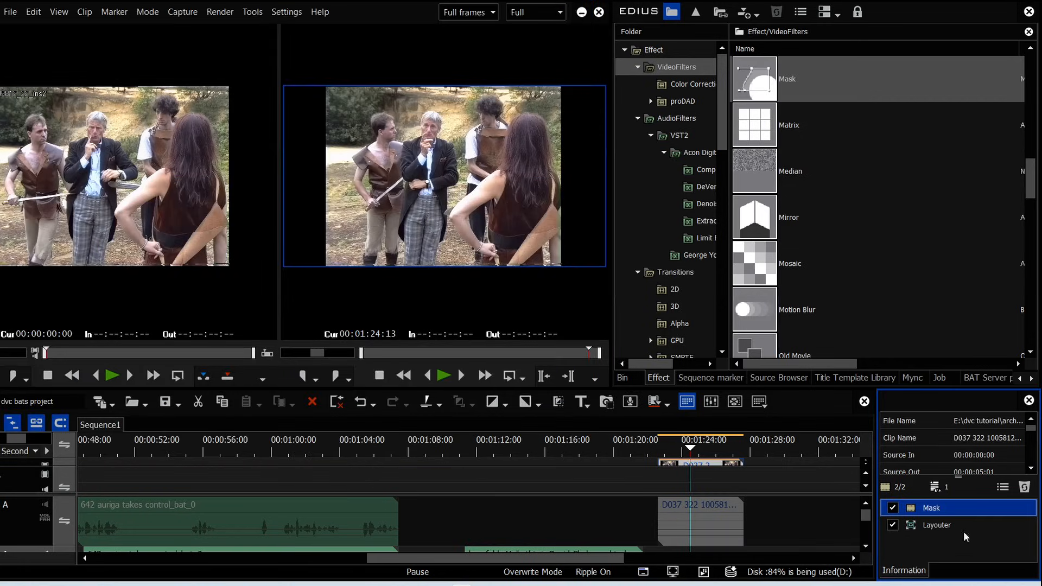
left_click(1022, 486)
- Move the archers clip up to track 3 V and place the BAT Server setup screenshot beneath it on track 1 VA
left_click(624, 378)
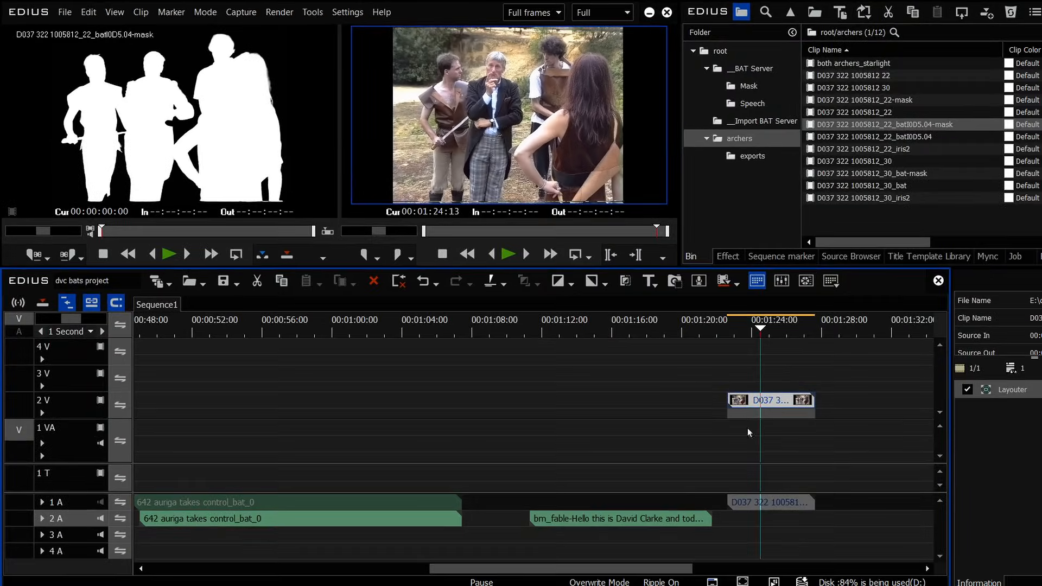
left_click_drag(771, 401, 738, 379)
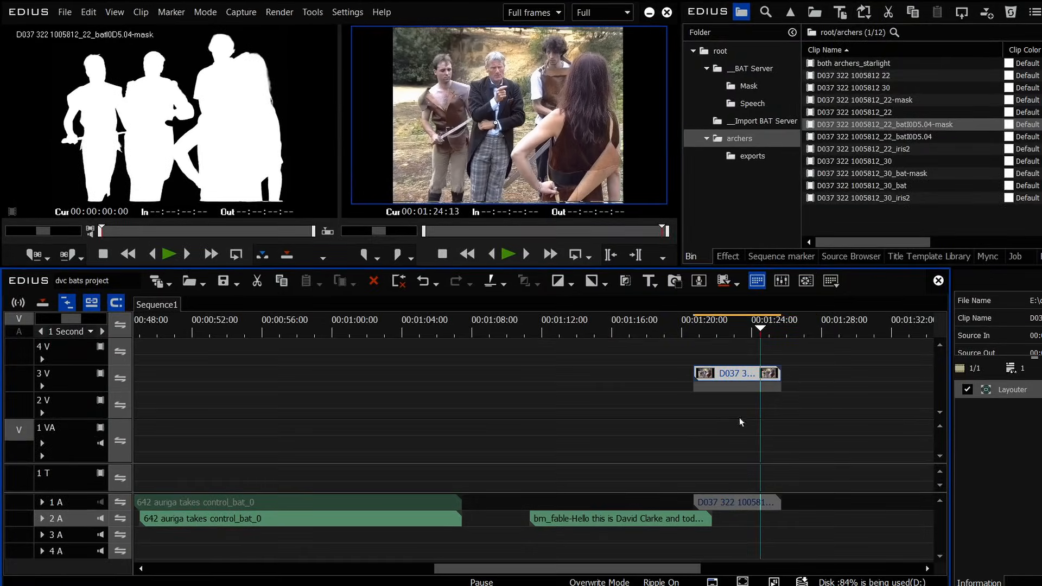
left_click(714, 434)
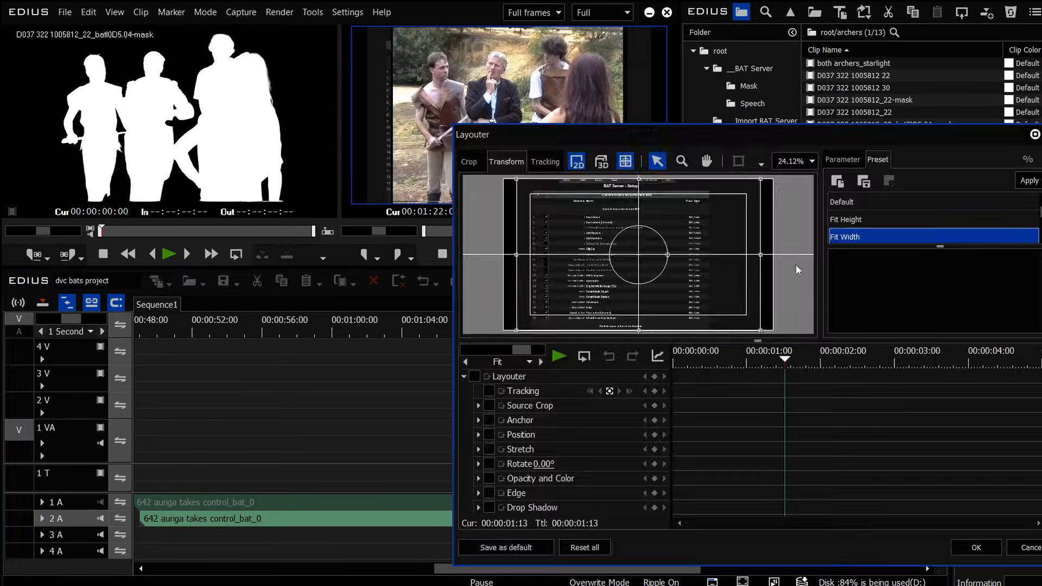
- Apply the Fit Width layout preset to the screenshot and preview the sequence at 00:01:23:10
mouse_move(772, 257)
left_mouse_down()
mouse_move(800, 260)
mouse_move(782, 257)
left_mouse_up()
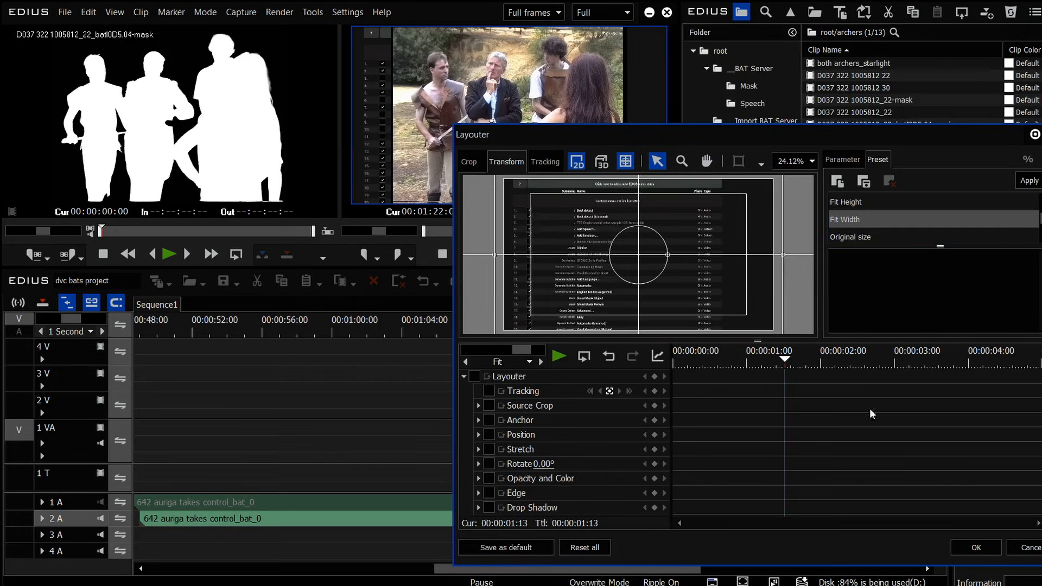
left_click(953, 545)
left_click_drag(731, 334, 740, 343)
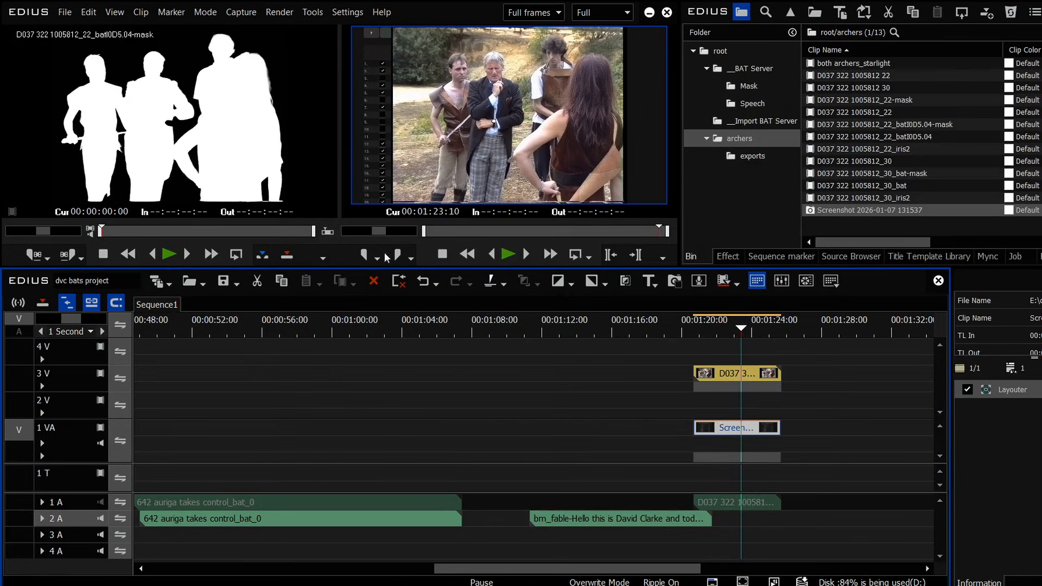
left_click_drag(385, 266, 384, 347)
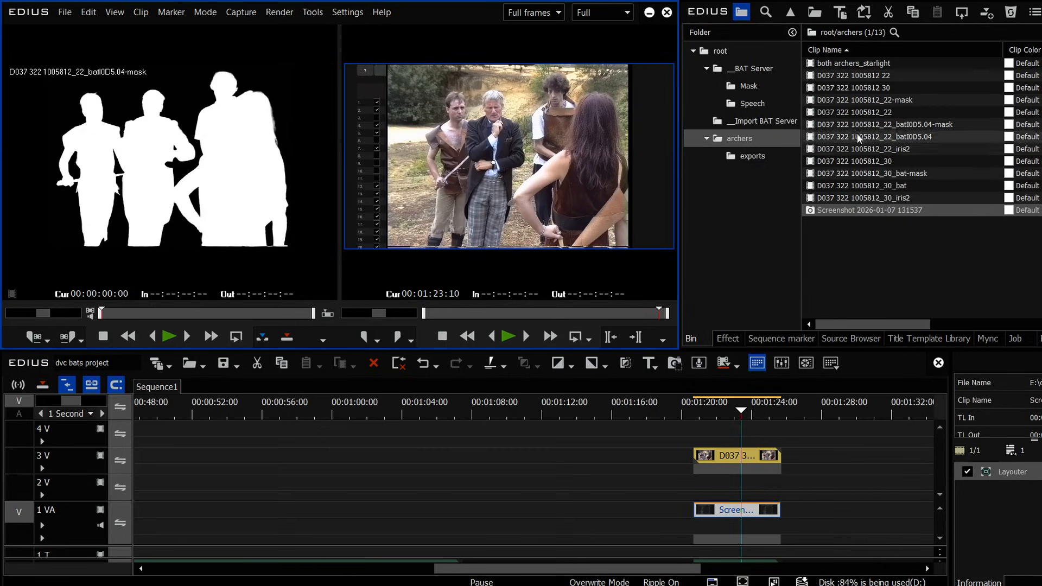
left_click_drag(842, 130, 729, 483)
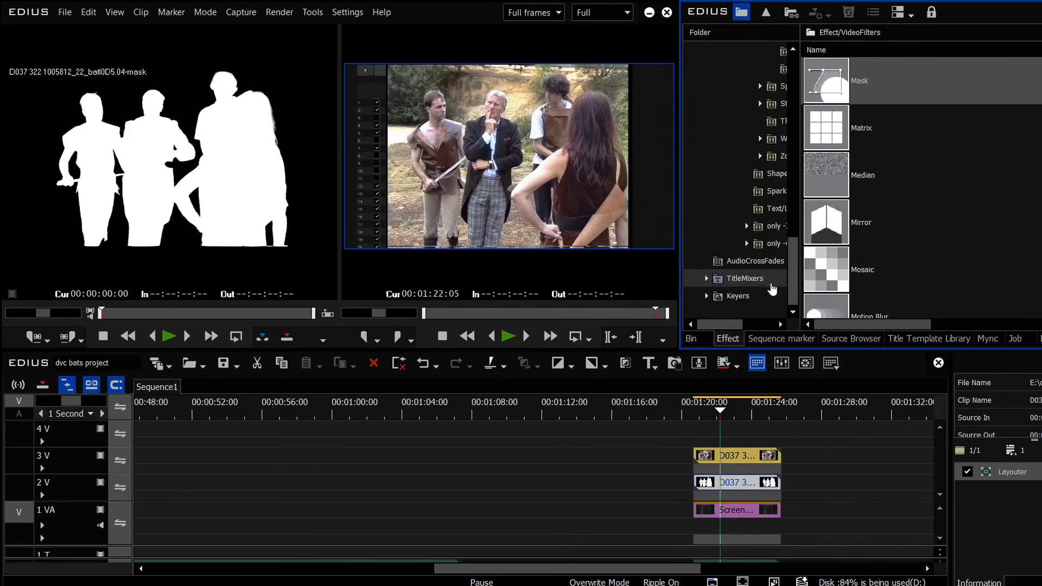
left_click_drag(870, 175, 728, 473)
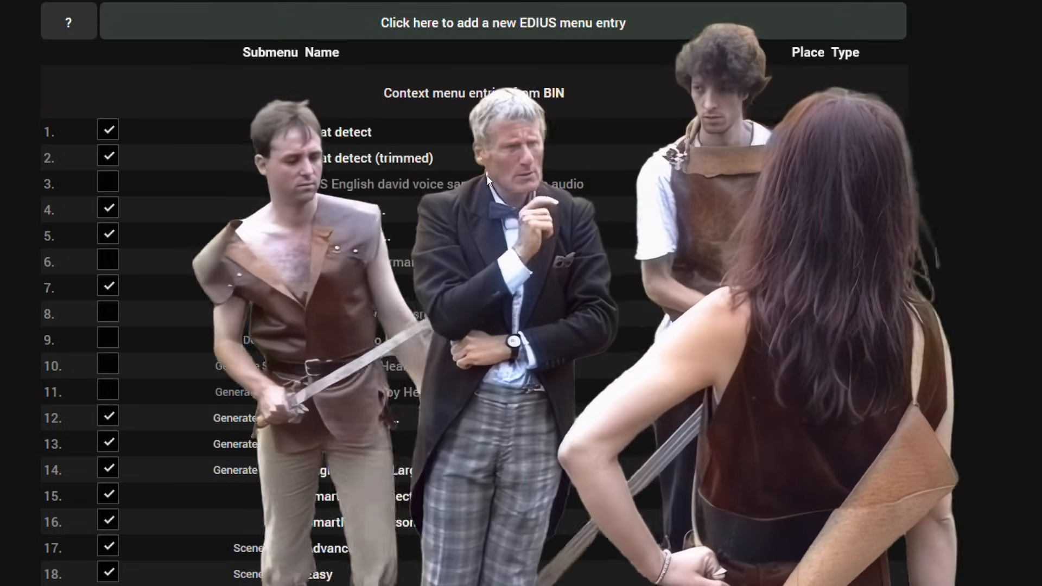
double_click(487, 175)
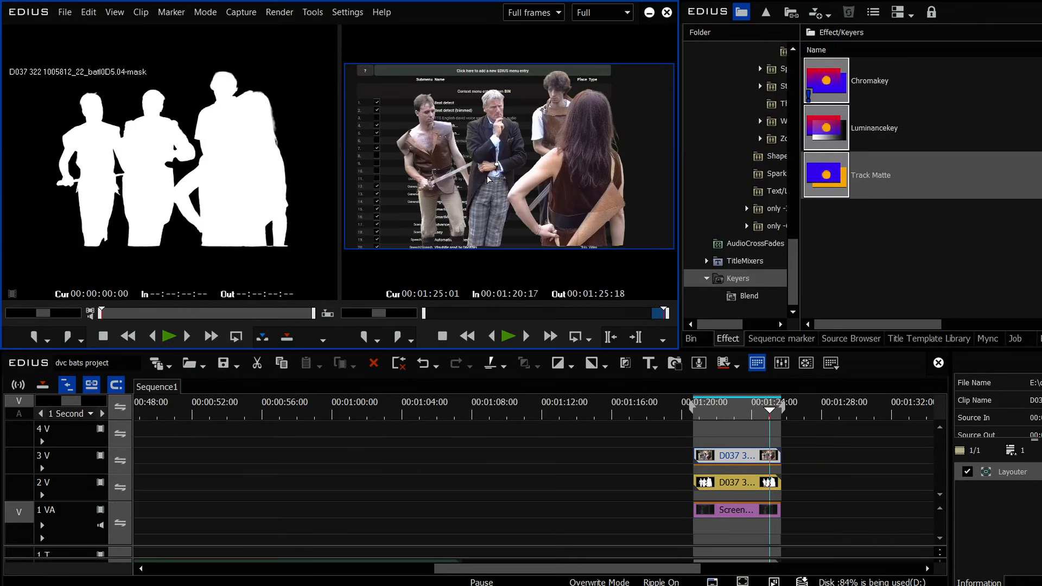
- Select the mask clip on track 2 V, preview the composite at 00:01:21:23 and turn off video for track 3 V
left_click(742, 484)
left_click_drag(586, 571, 609, 571)
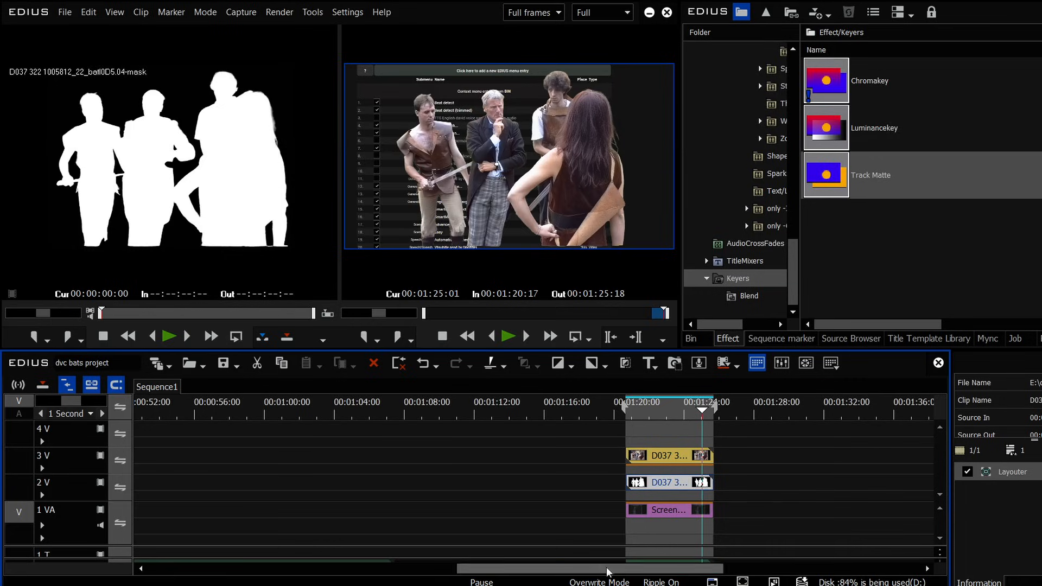
left_click_drag(71, 400, 42, 396)
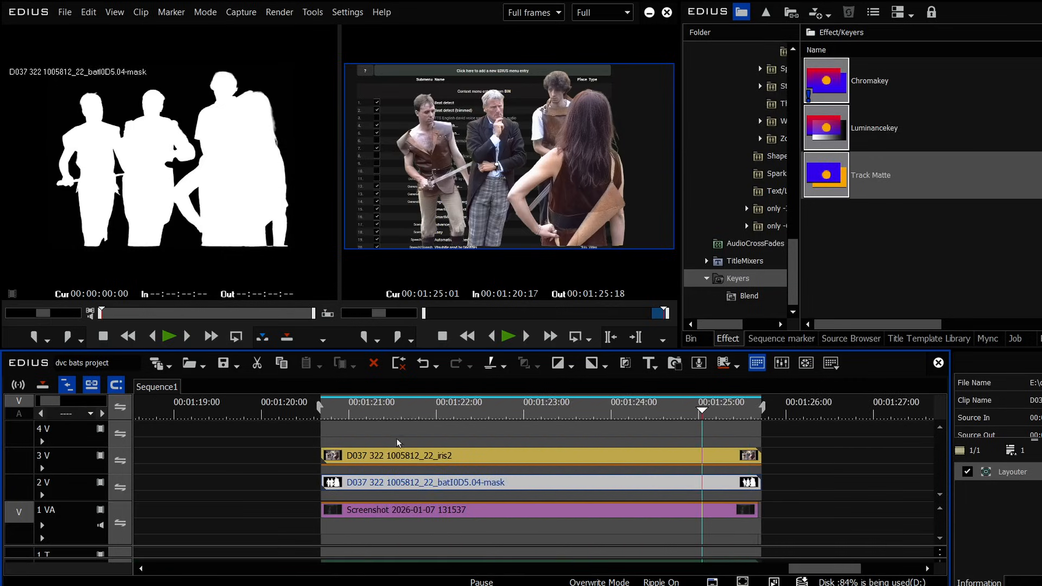
left_click_drag(368, 411, 439, 479)
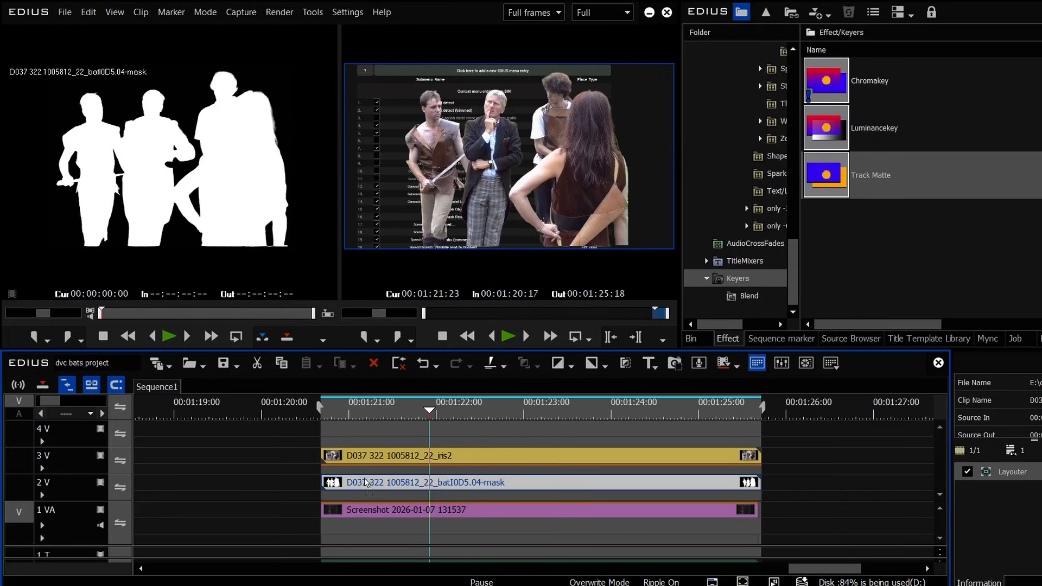
left_click(98, 464)
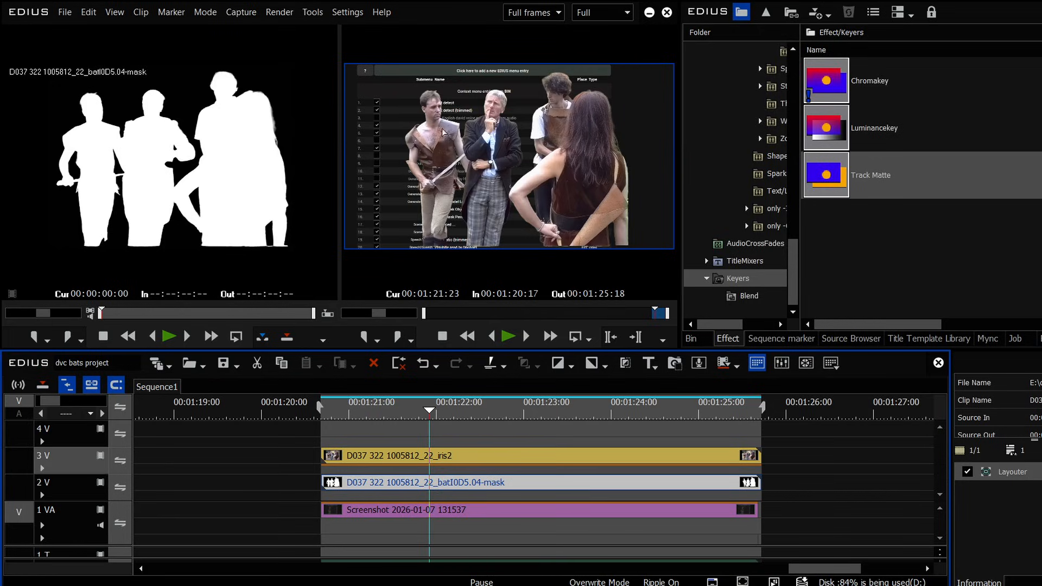
left_click(100, 457)
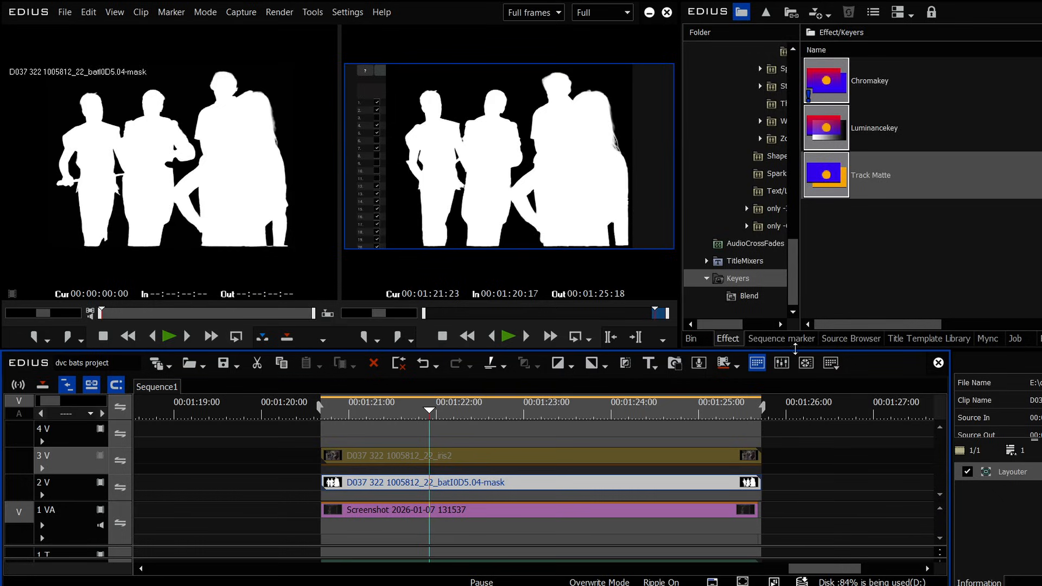
left_click_drag(794, 249, 991, 523)
left_click(753, 70)
scroll(922, 189, "down", 5)
double_click(998, 490)
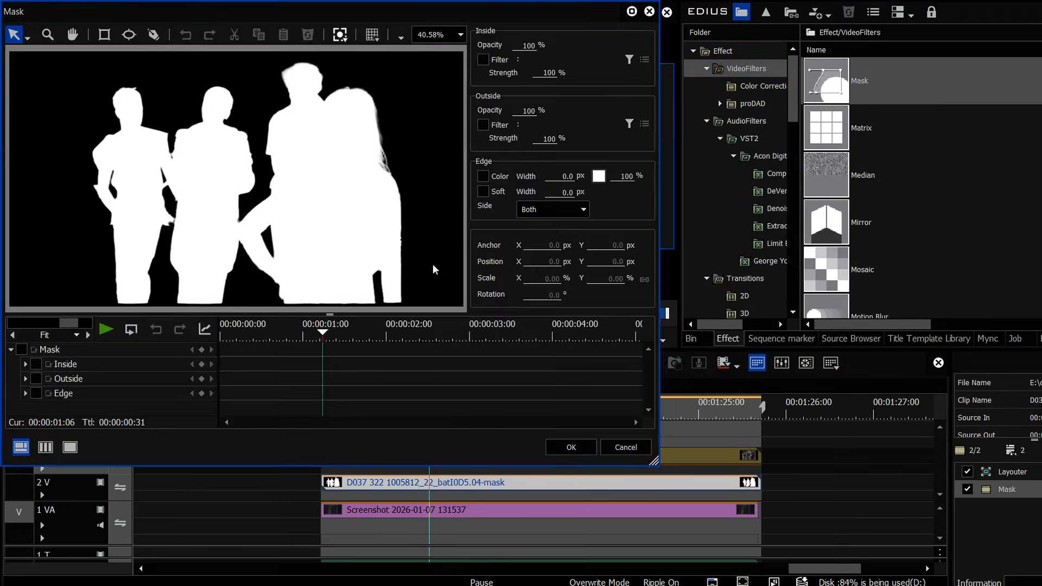
- Draw a closed path mask around the leftmost white figure, separating it from the second figure
left_click(153, 34)
left_click(154, 63)
left_click(159, 105)
left_click(174, 131)
left_click(167, 184)
left_click(172, 243)
left_click(158, 280)
left_click(157, 311)
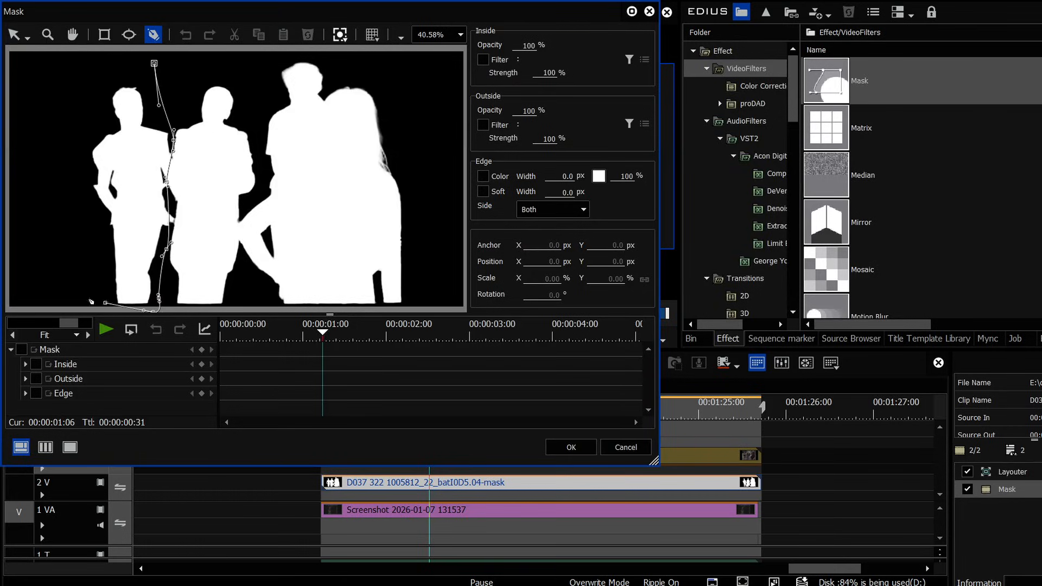
left_click(64, 308)
left_click(14, 132)
left_click(74, 50)
left_click(154, 63)
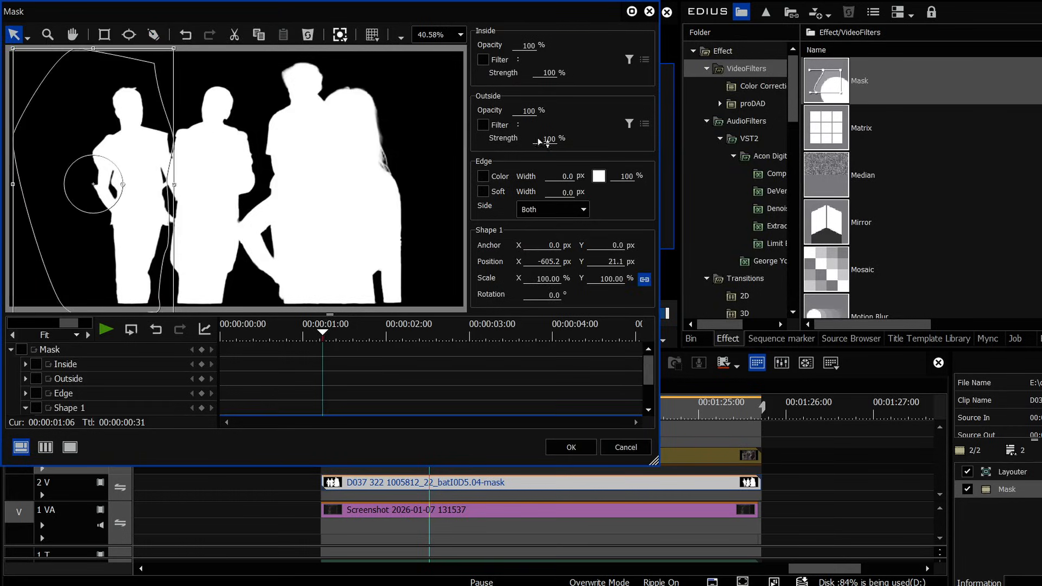
- Enable the Inside filter of the mask as Block Color and lower its Y level to black
left_click(483, 59)
left_click(628, 59)
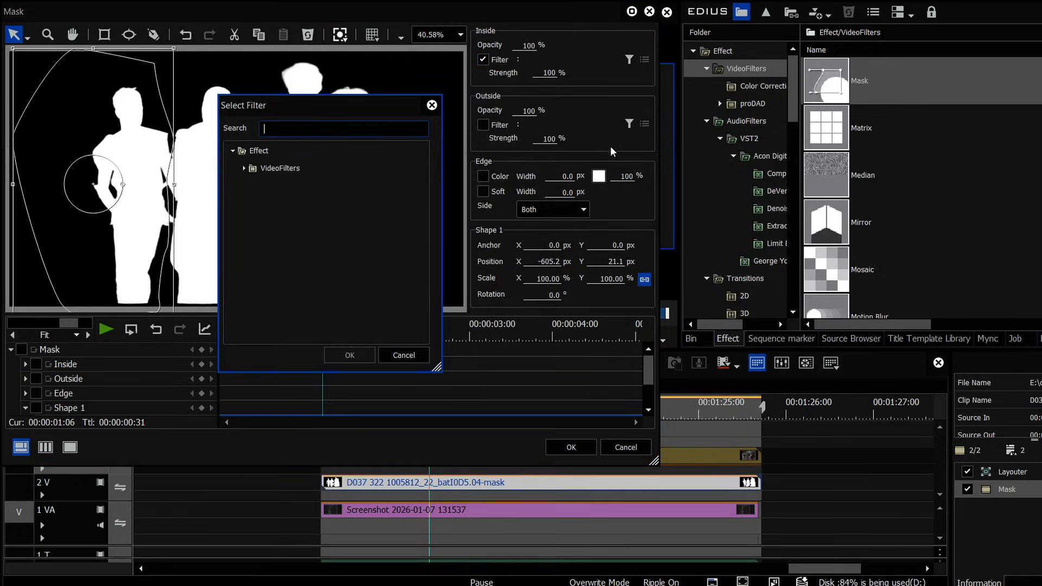
type("blo")
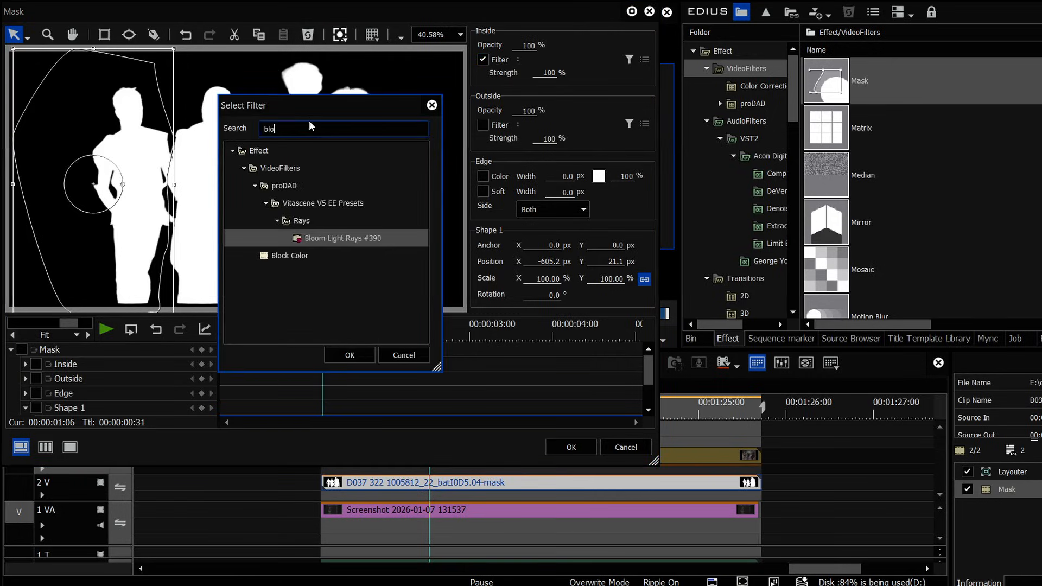
double_click(284, 256)
left_click(644, 59)
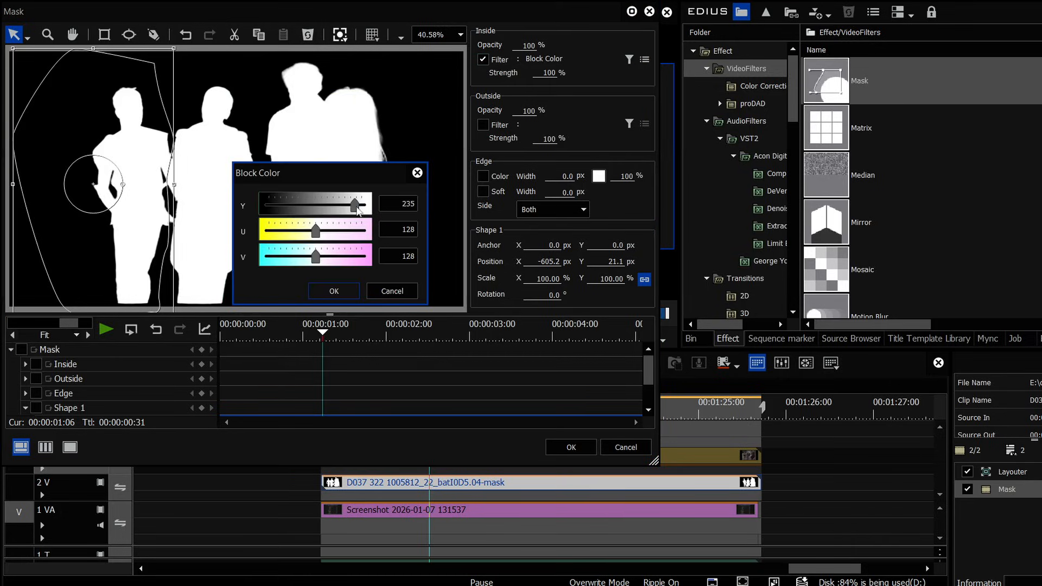
left_click_drag(355, 206, 153, 205)
left_click(331, 292)
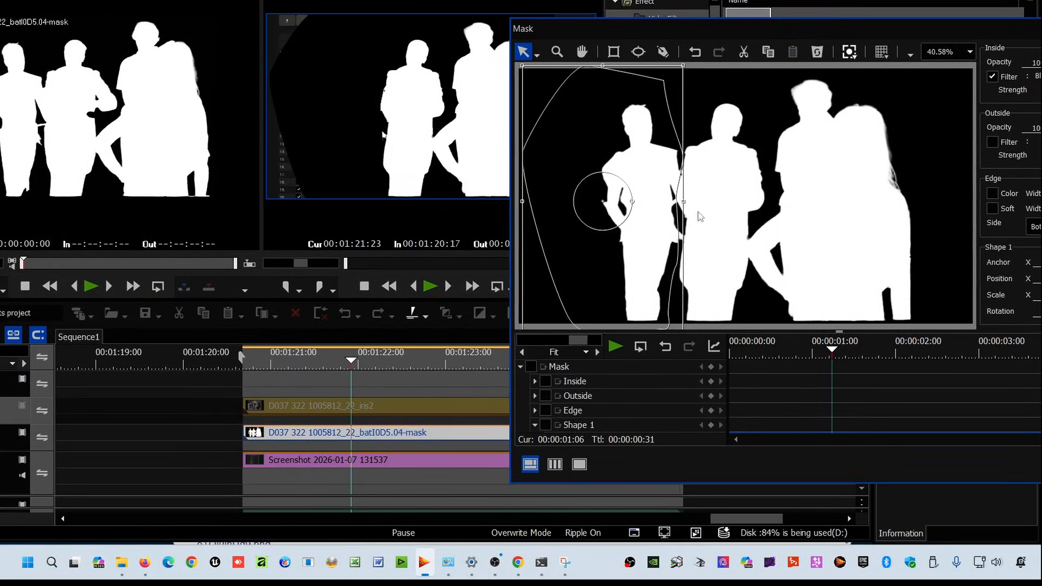
- Confirm the mask, turn track 3 V video back on and preview the composite back to 00:01:21:06
left_click_drag(817, 353, 819, 376)
left_click_drag(701, 28, 239, 30)
left_click(618, 467)
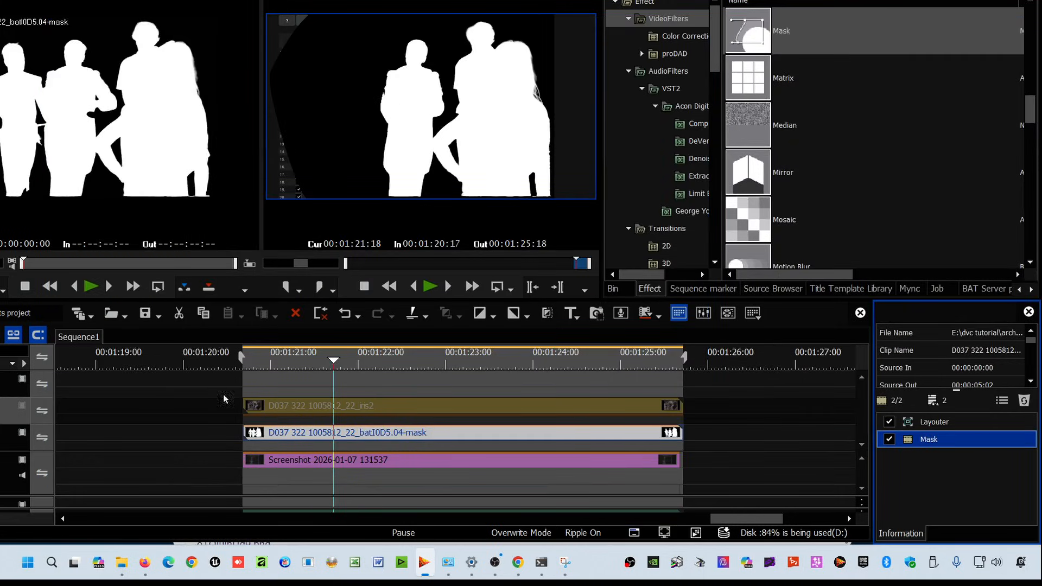
left_click(22, 406)
left_click_drag(310, 367, 322, 450)
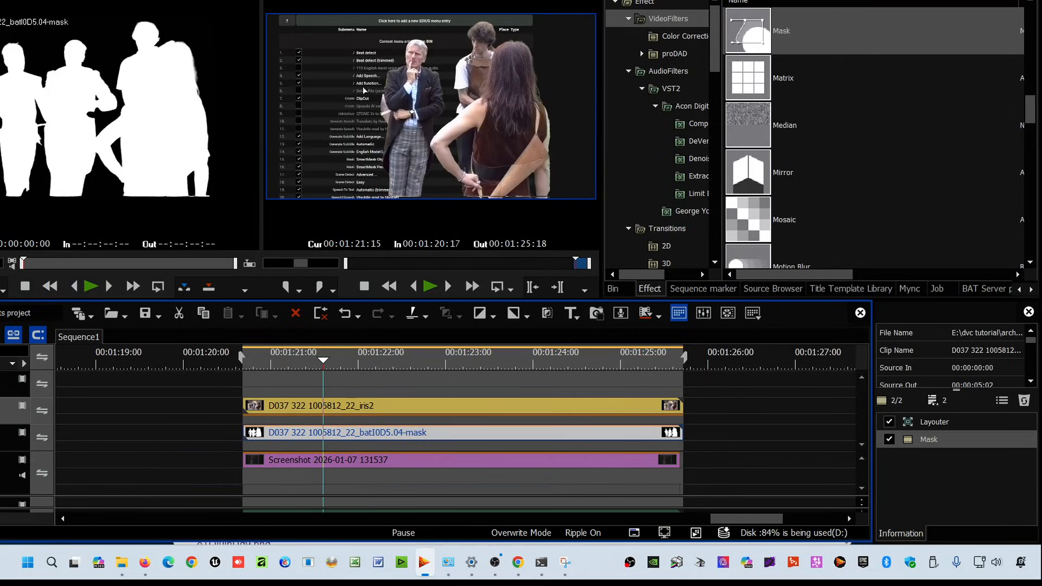
left_click_drag(341, 365, 292, 369)
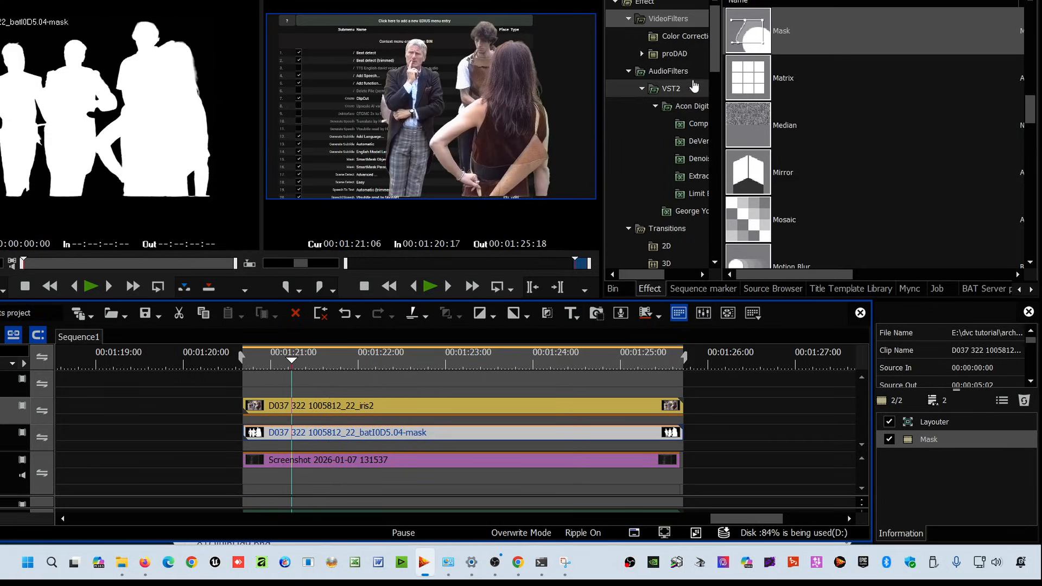
- Add a Gaussian Blur filter to the mask clip and set its horizontal and vertical blur to 0.2%
scroll(814, 136, "up", 3)
left_click_drag(795, 77, 942, 455)
double_click(941, 451)
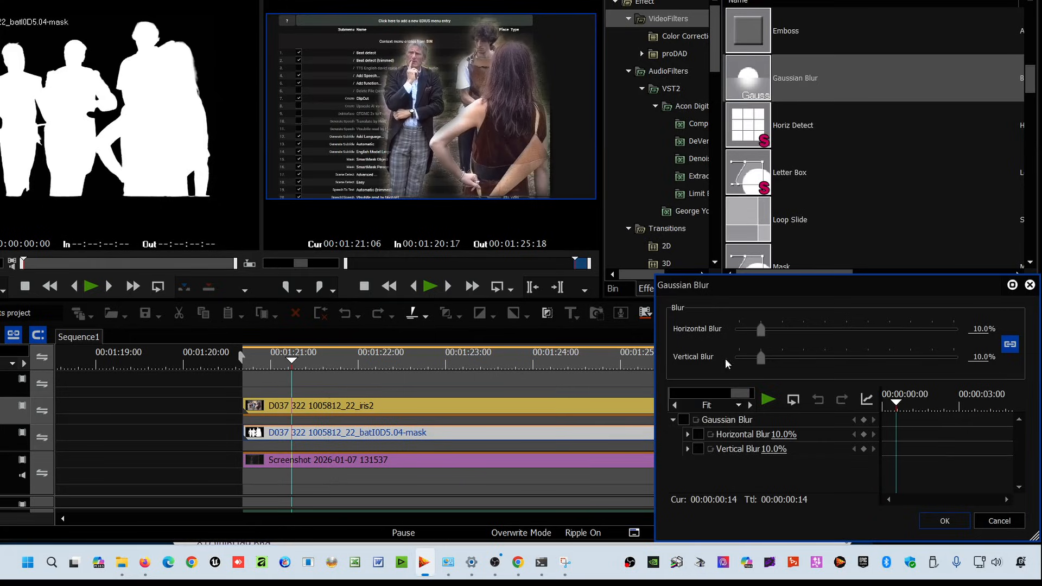
left_click_drag(783, 436, 776, 585)
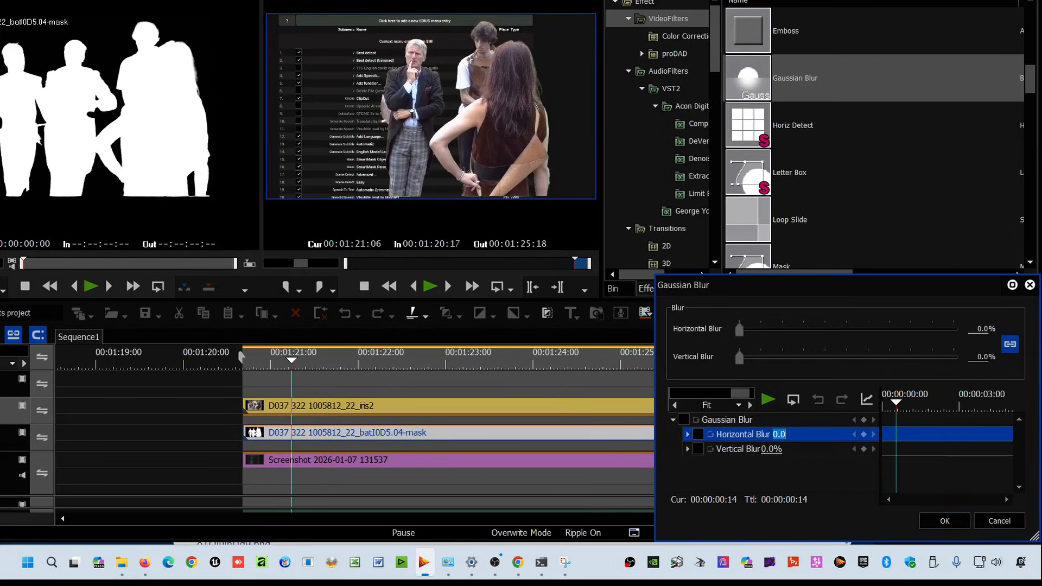
left_click_drag(779, 436, 780, 435)
key("Return")
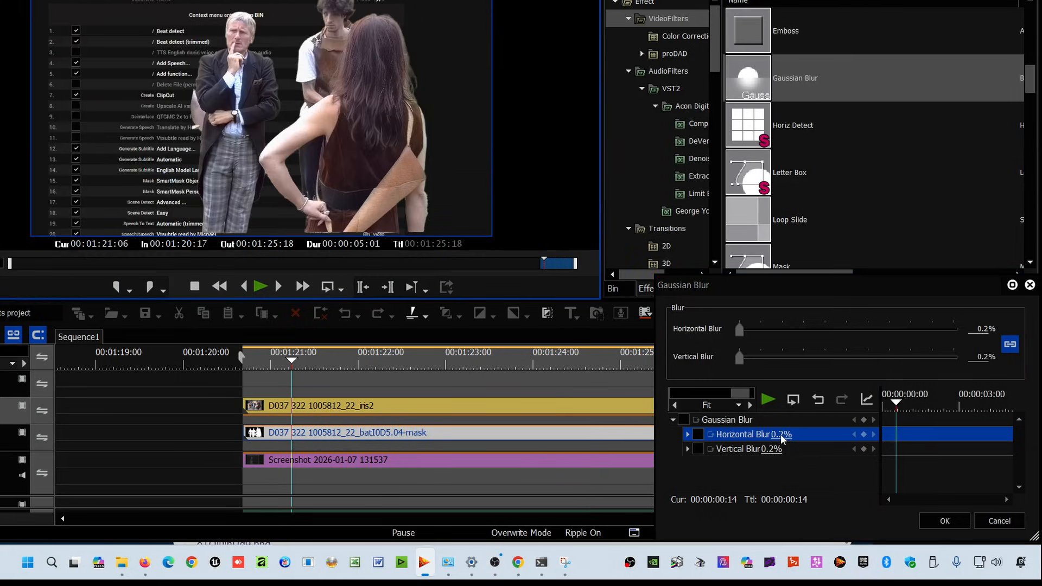
- Check the blurred matte edges across several frames while trying another blur amount, and disable the mask clip's Gaussian Blur
key("Left")
key("Left")
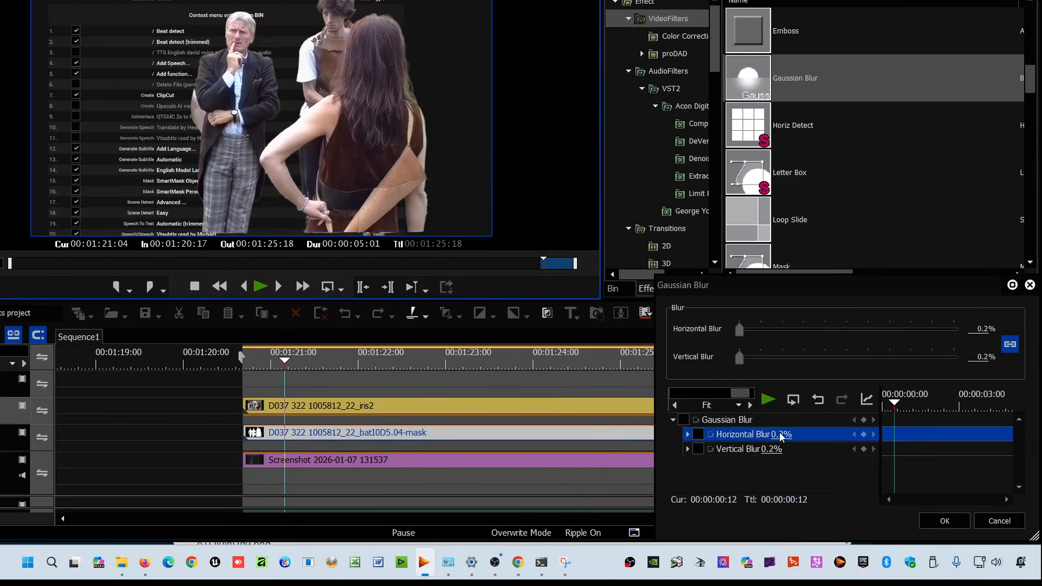
key("Left")
left_click_drag(284, 363, 403, 370)
left_click_drag(781, 434, 786, 398)
left_click_drag(402, 366, 541, 364)
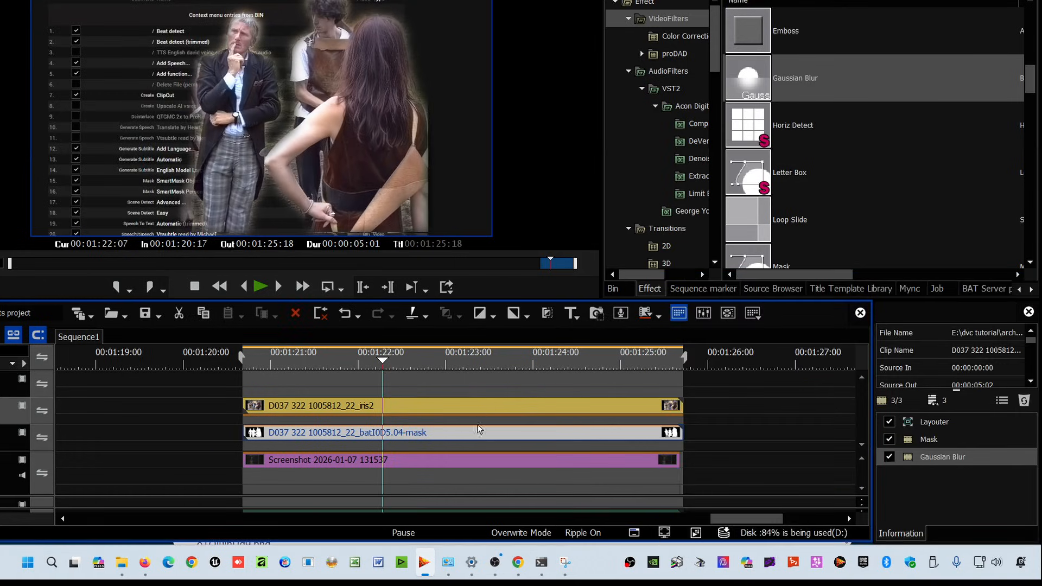
left_click(886, 457)
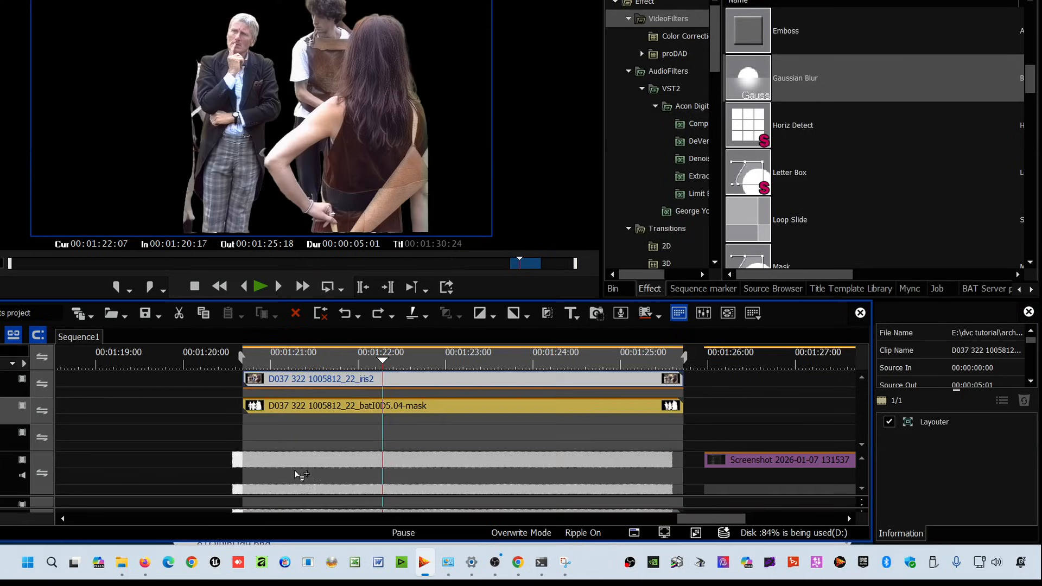
left_click_drag(298, 474, 311, 482)
left_click(435, 480)
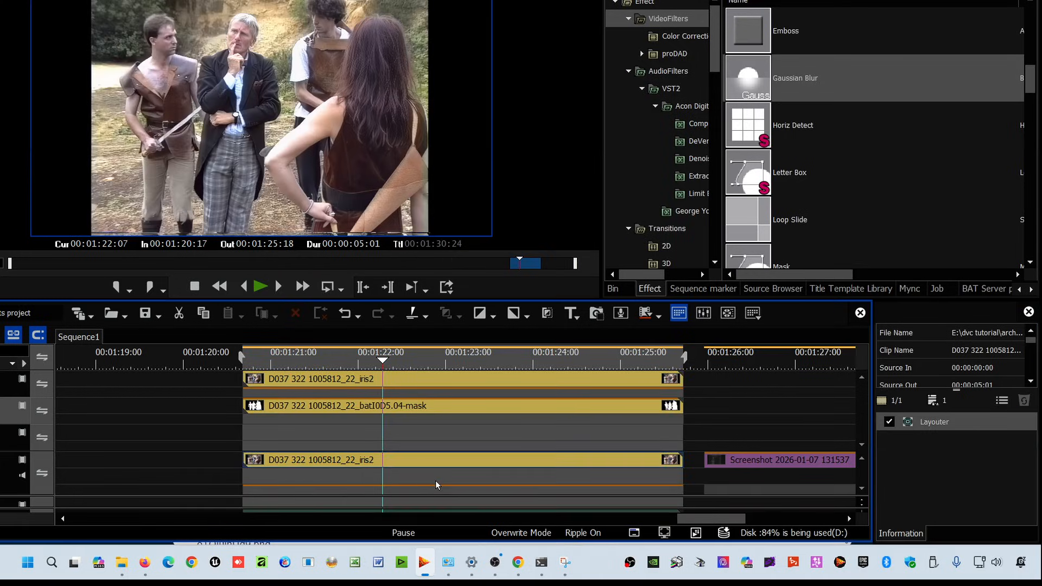
left_click(637, 491)
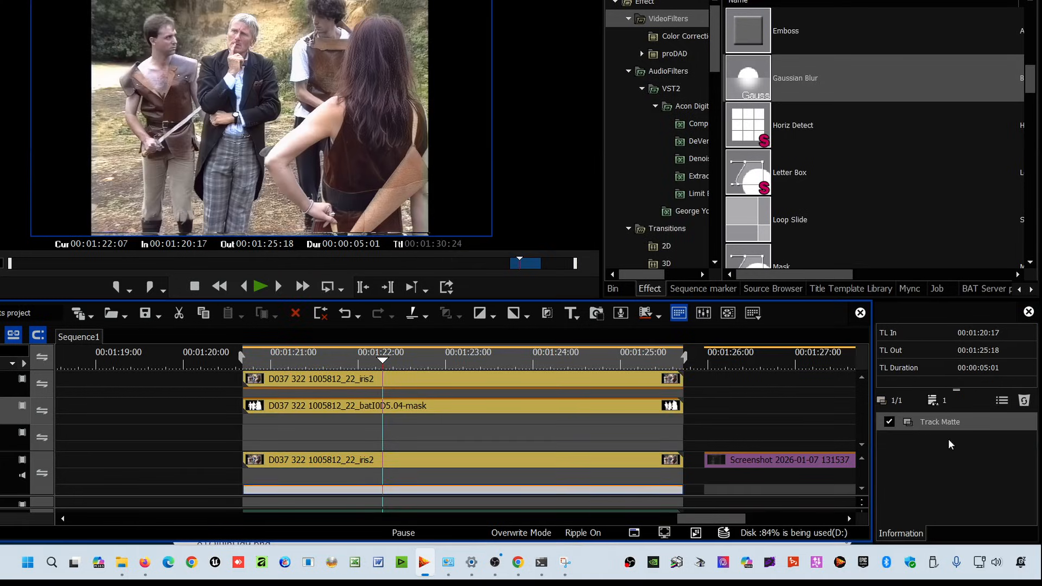
left_click(1024, 400)
left_click_drag(383, 360, 383, 386)
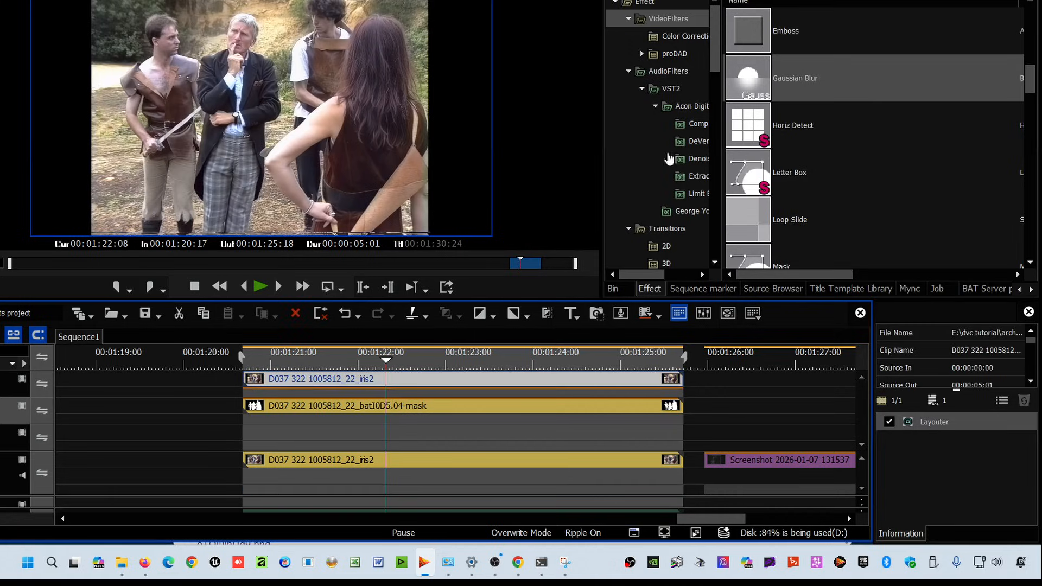
left_click(683, 36)
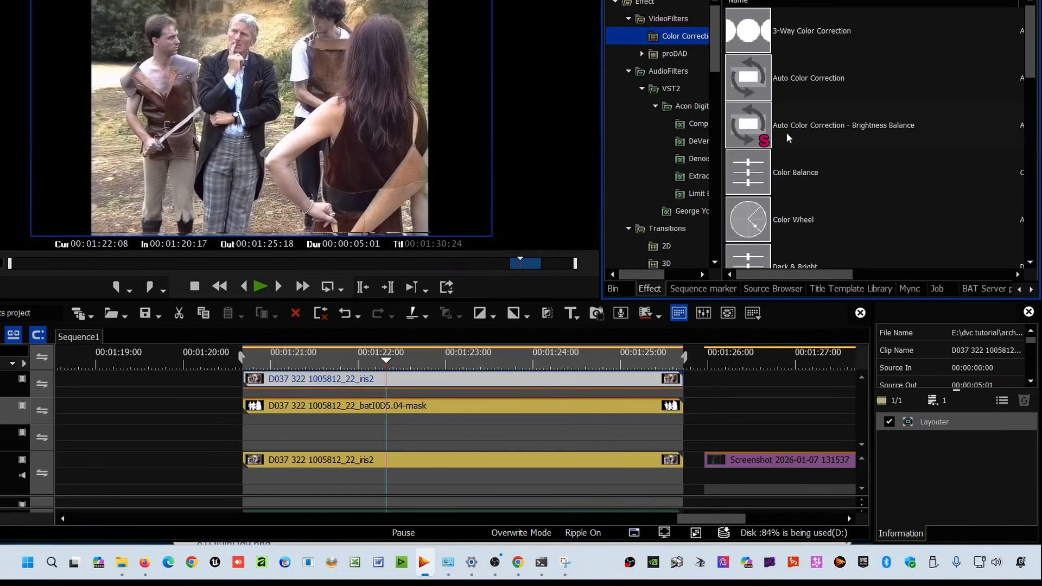
scroll(865, 184, "down", 3)
left_click_drag(813, 219, 624, 379)
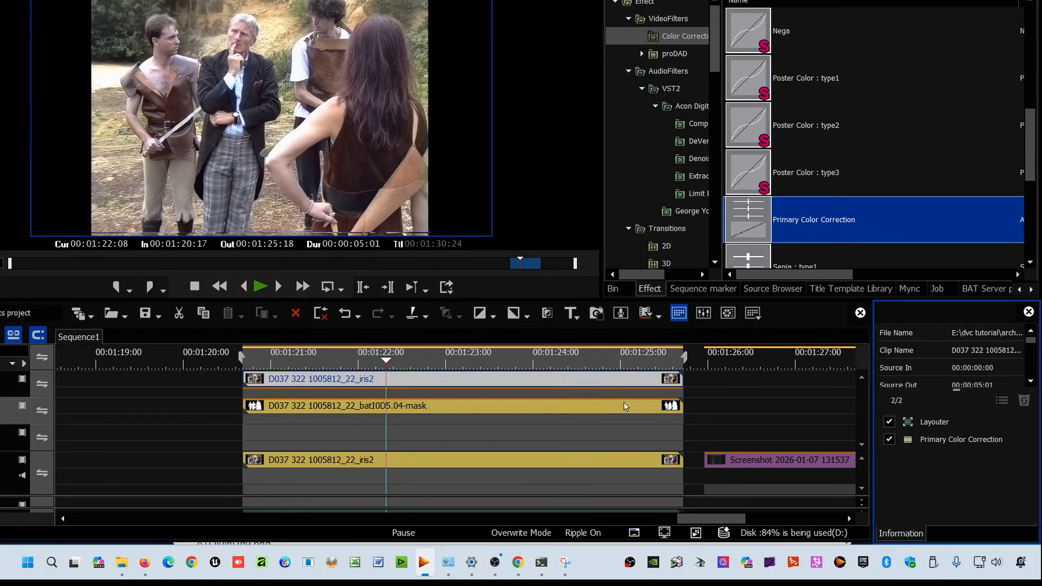
- Raise the Gamma Y to about 79 and slightly lower the Lift Y in Primary Color Correction, checking another frame
left_click(961, 438)
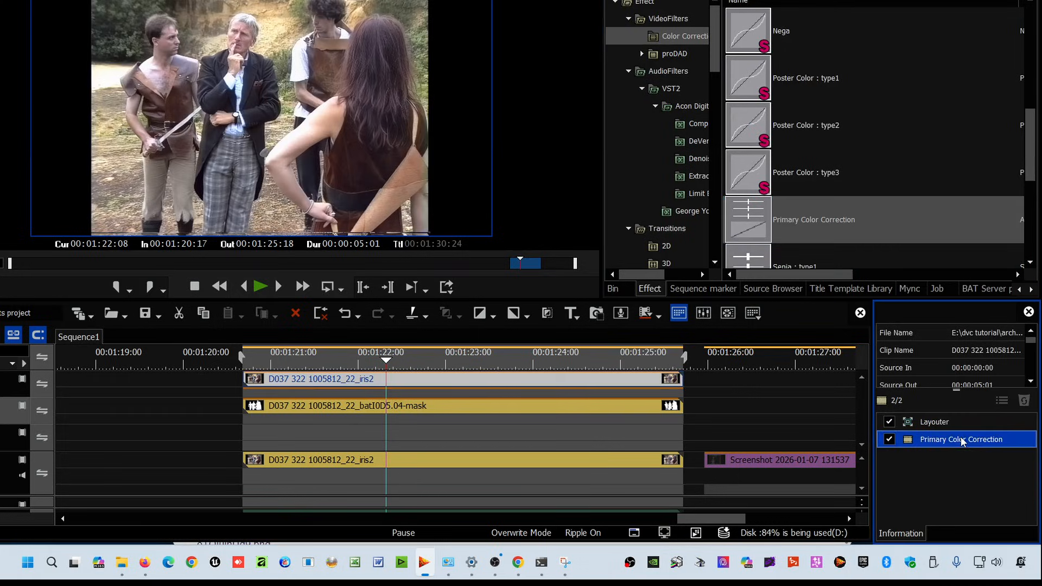
double_click(961, 438)
left_click_drag(645, 333, 718, 333)
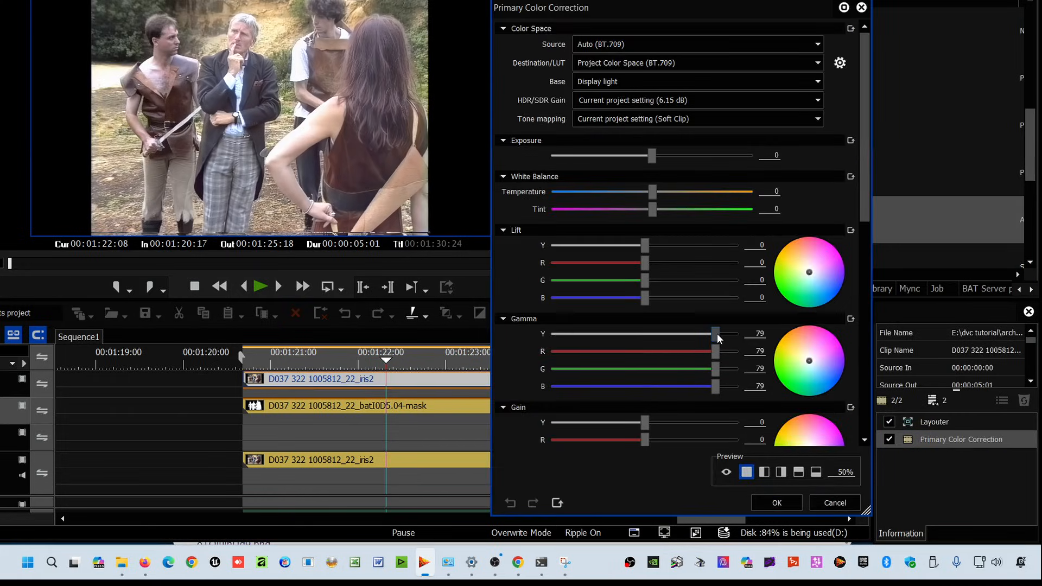
left_click_drag(645, 245, 631, 255)
left_click_drag(386, 360, 360, 362)
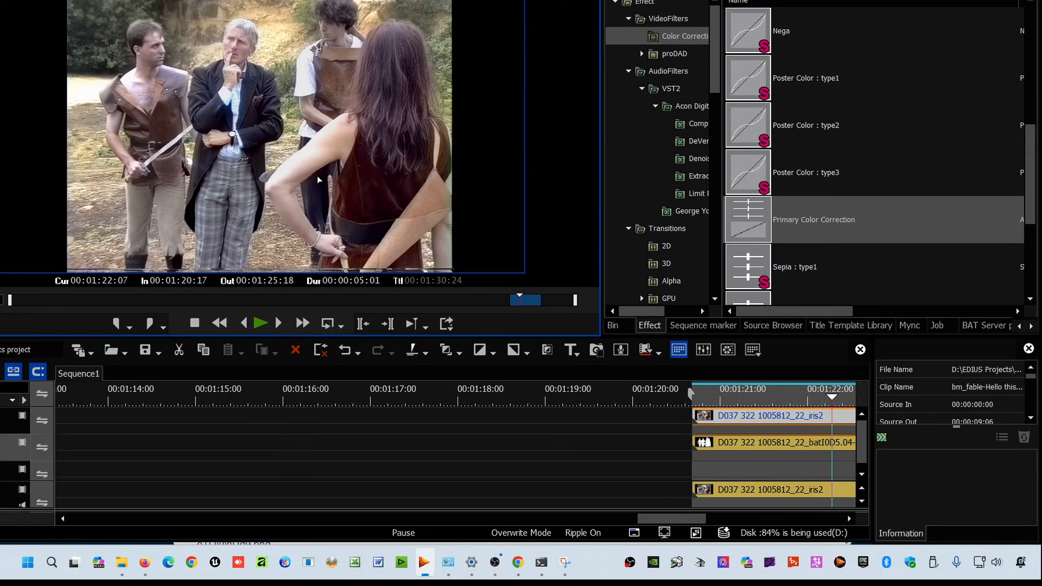
double_click(318, 163)
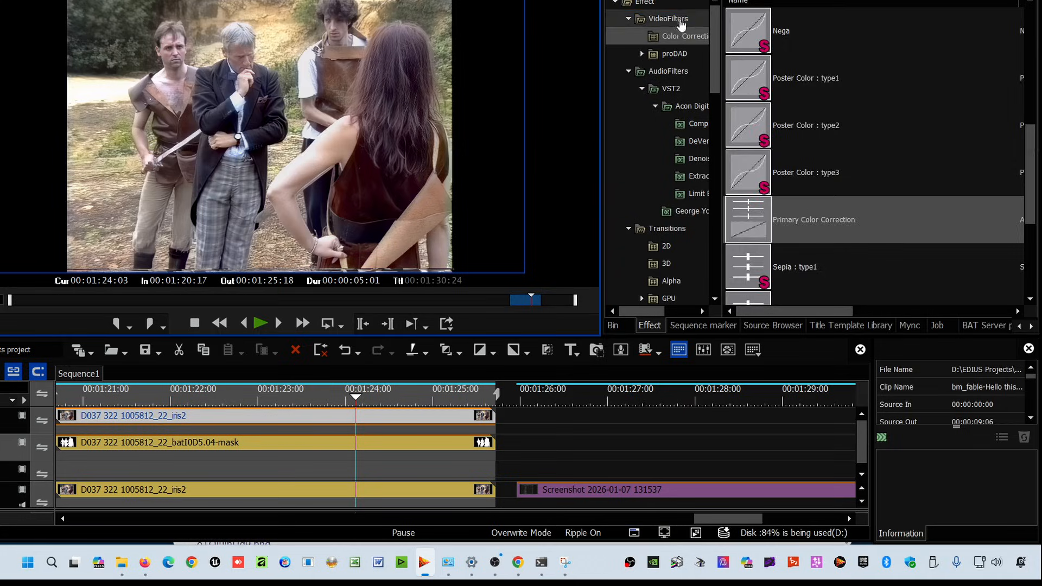
left_click(676, 21)
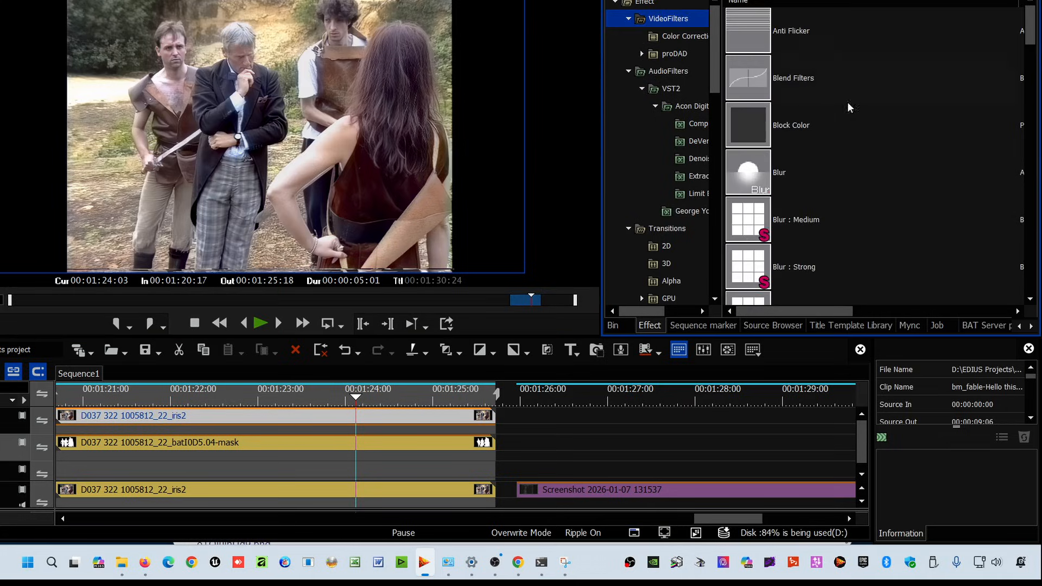
scroll(808, 201, "down", 6)
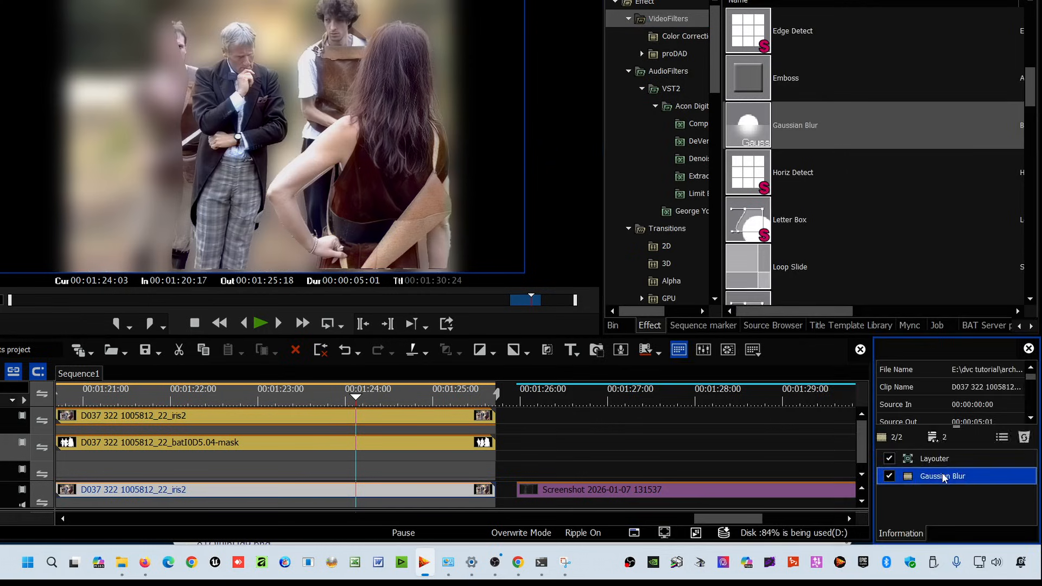
double_click(923, 475)
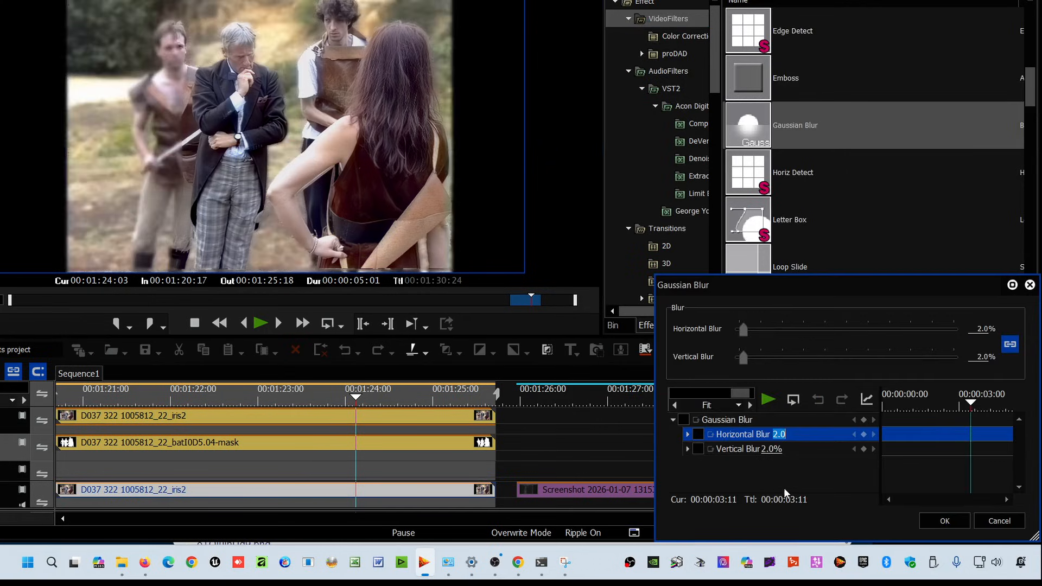
type("0.7")
key("Return")
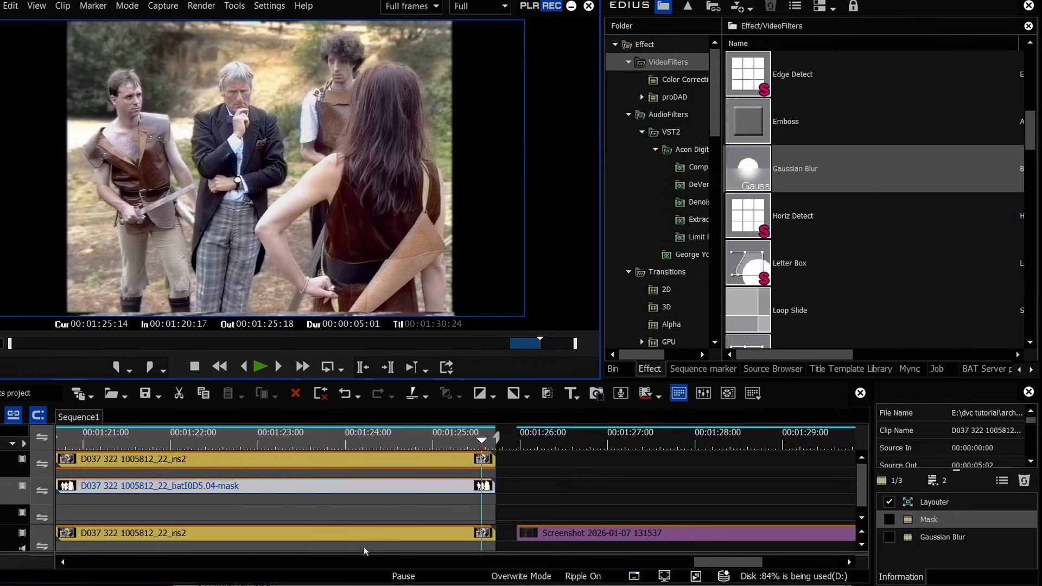
left_click(372, 543)
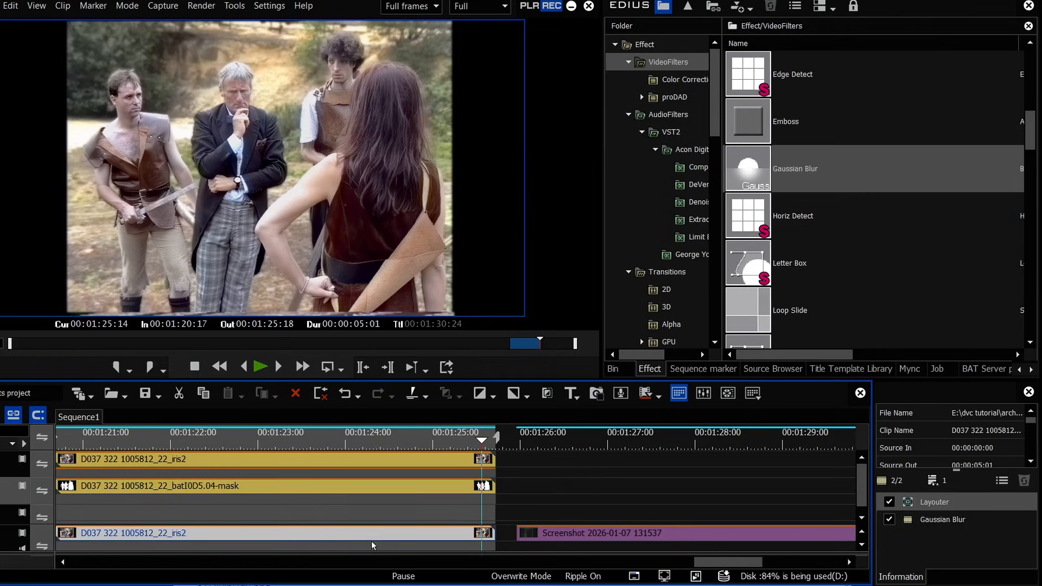
left_click(899, 522)
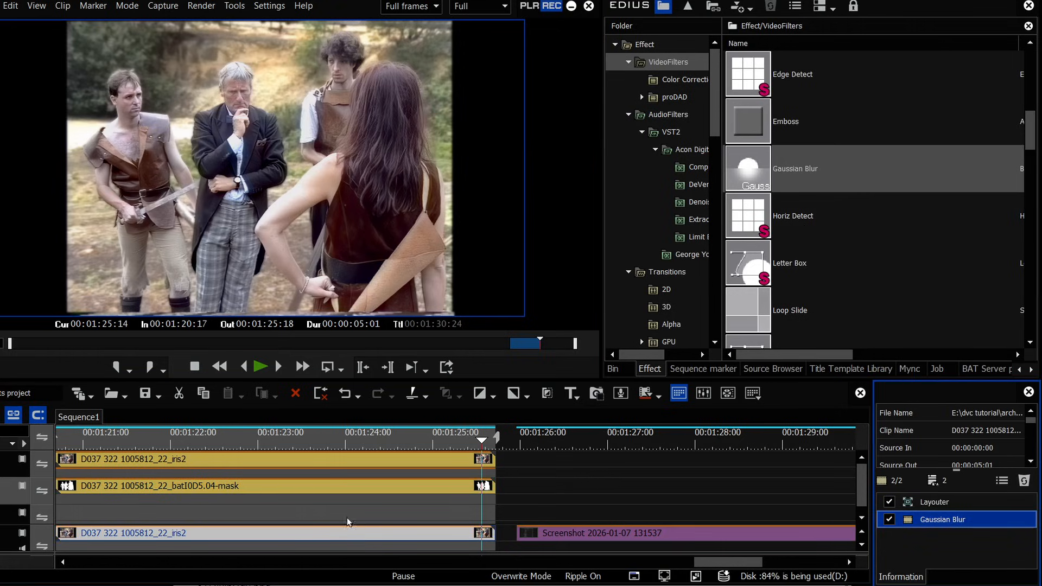
left_click(889, 519)
left_click(362, 517)
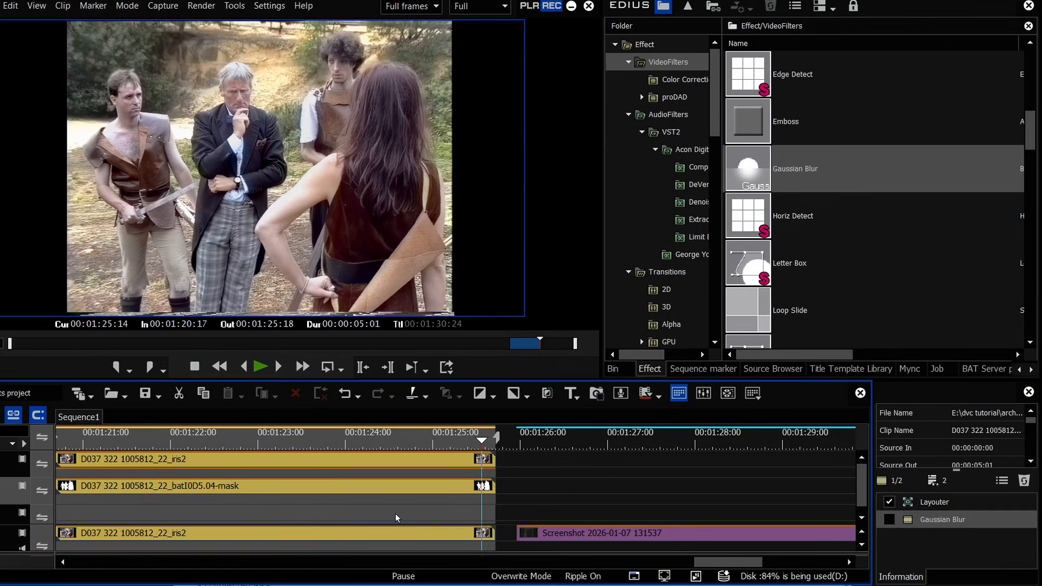
- Create a VisTitle Express title reading "DVC Training" on the empty track above the background copy
right_click(396, 515)
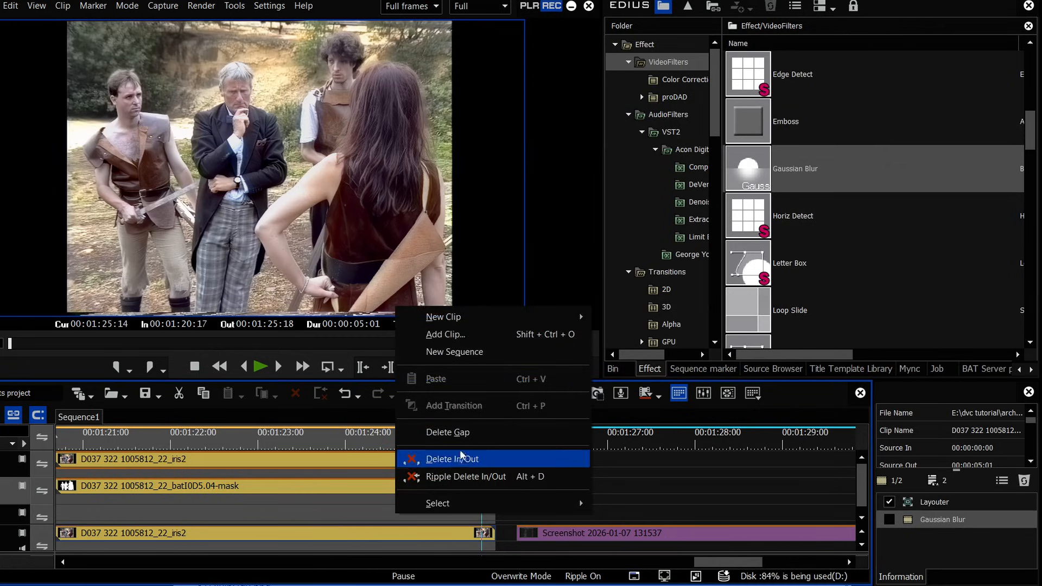
mouse_move(489, 317)
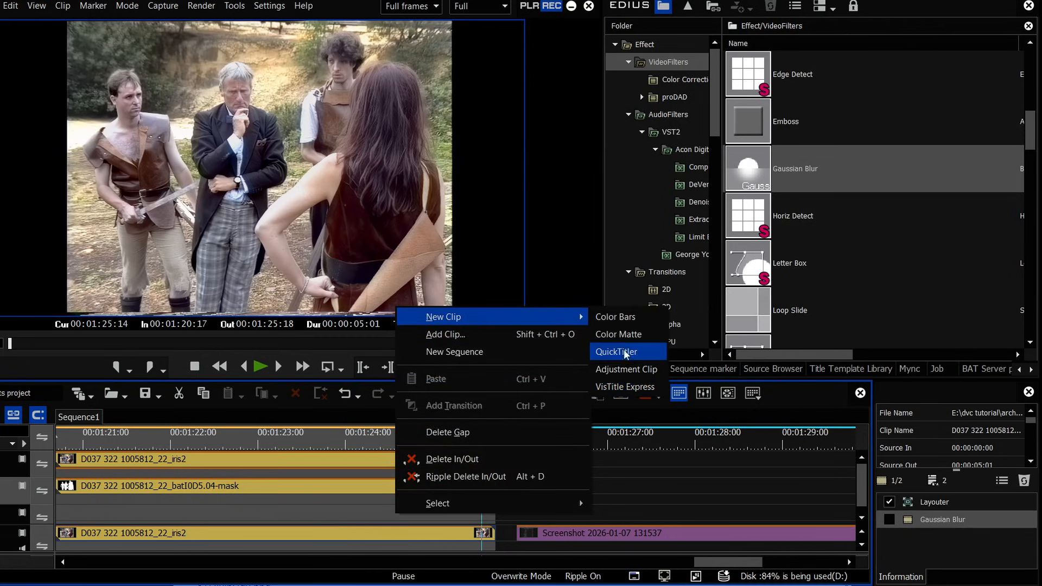
left_click(629, 386)
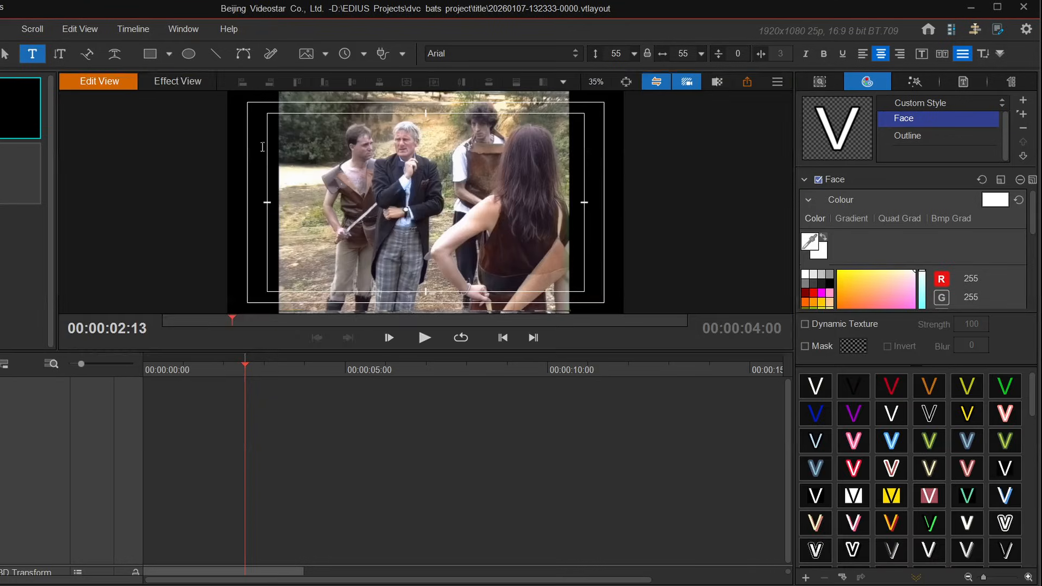
left_click(303, 164)
type("DVC Training")
- Set the DVC Training title's font to Impact and enlarge the text
left_click_drag(337, 171, 267, 171)
left_click(542, 53)
left_click(480, 70)
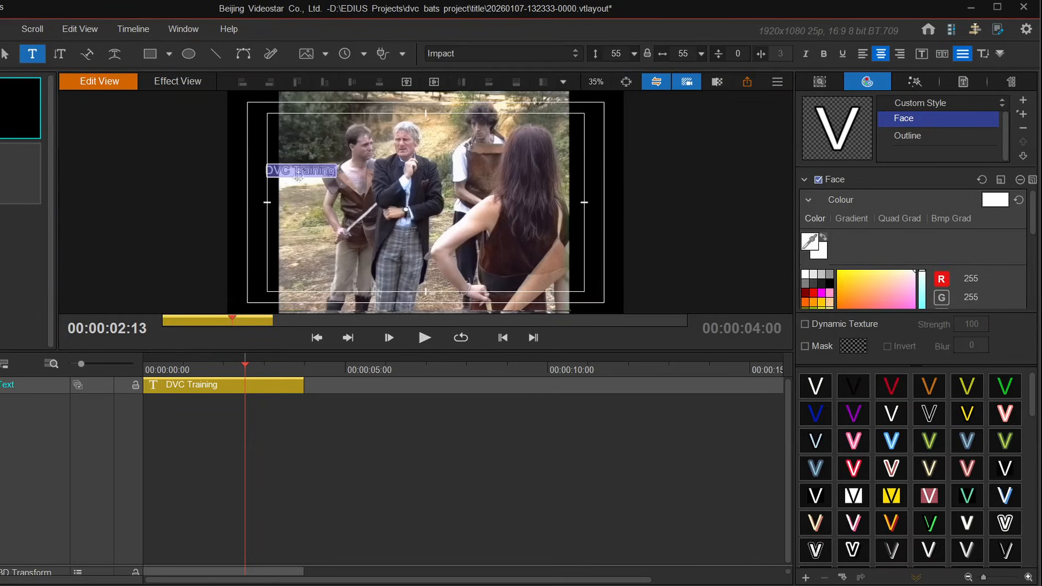
left_click(5, 54)
left_click(542, 52)
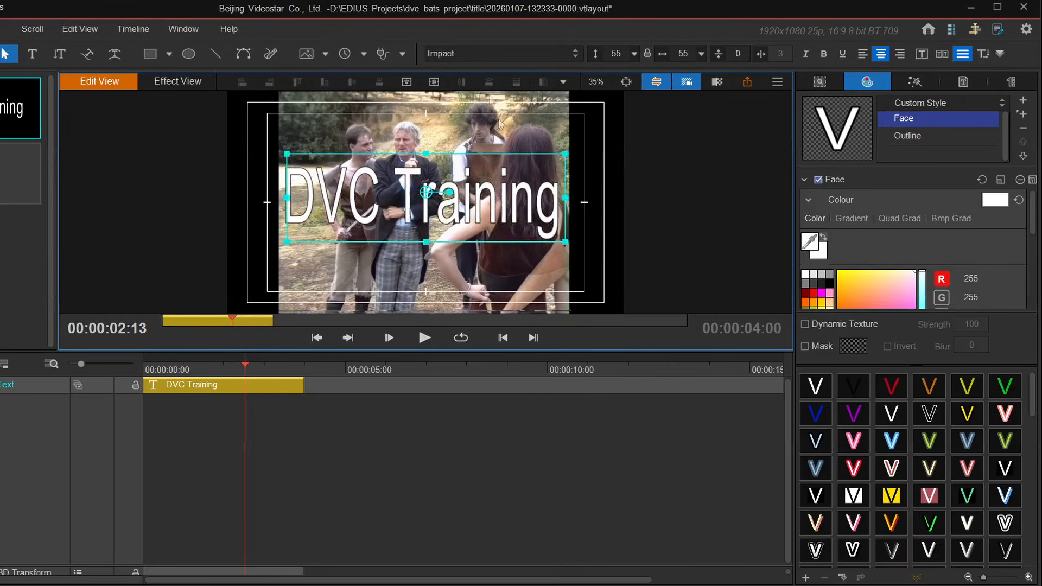
left_click(574, 54)
left_click(491, 158)
left_click(574, 54)
left_click(494, 103)
- Move the DVC Training title to the frame's left edge and stretch it to span the full frame width
left_click(4, 54)
left_click_drag(293, 201, 223, 201)
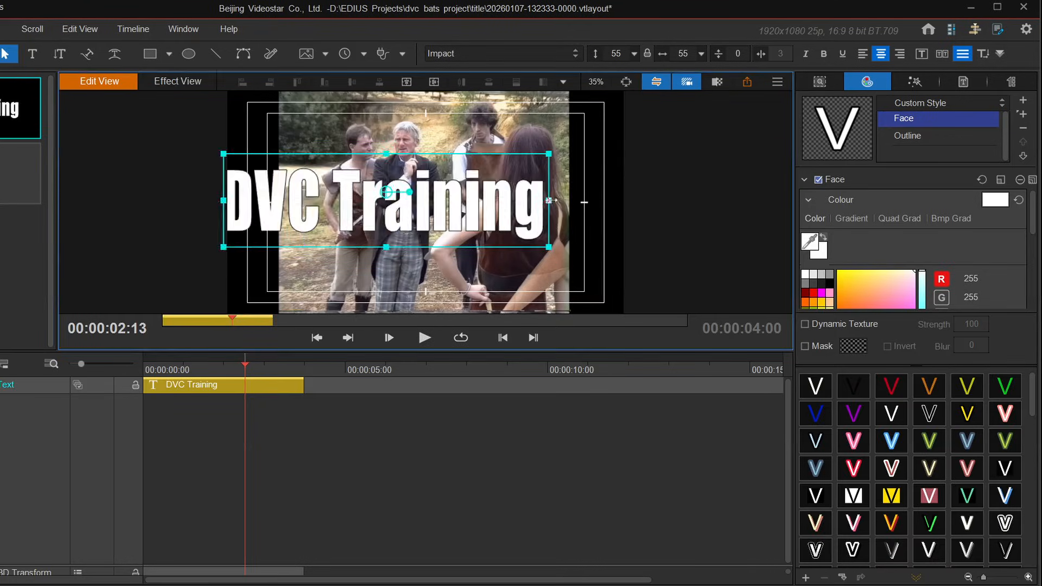
left_click_drag(557, 201, 635, 201)
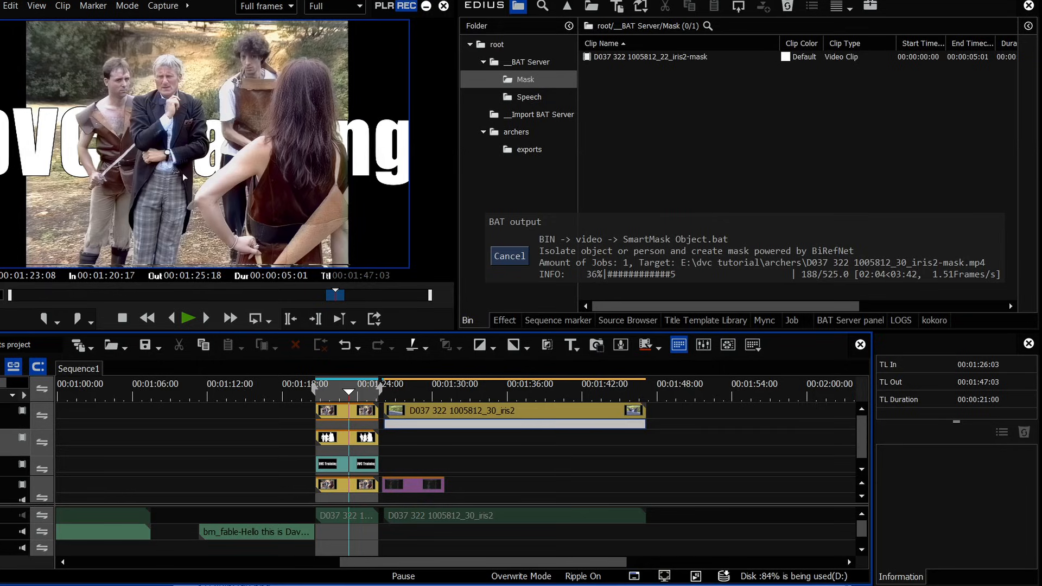
left_click(447, 412)
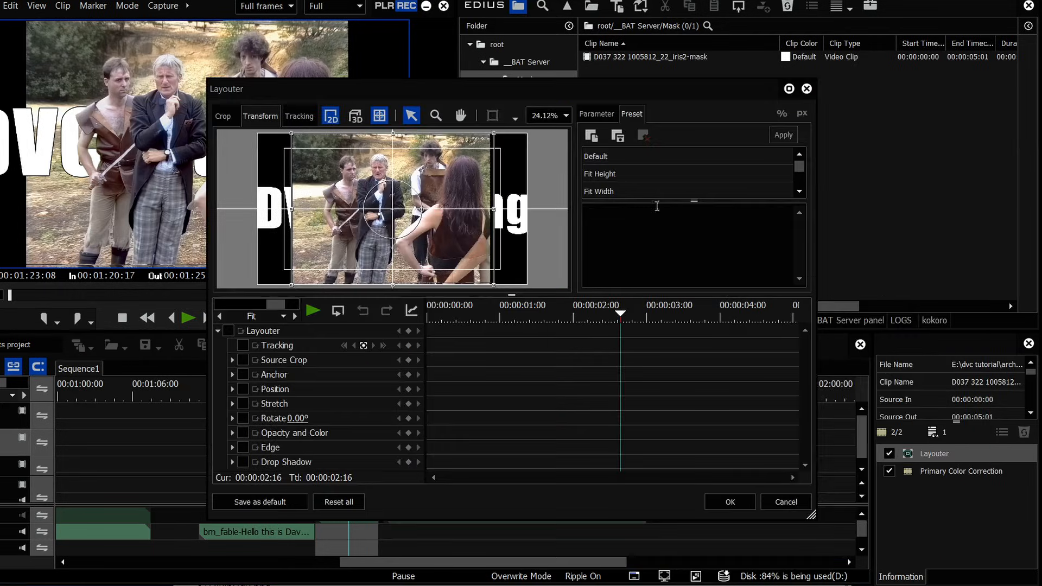
double_click(625, 191)
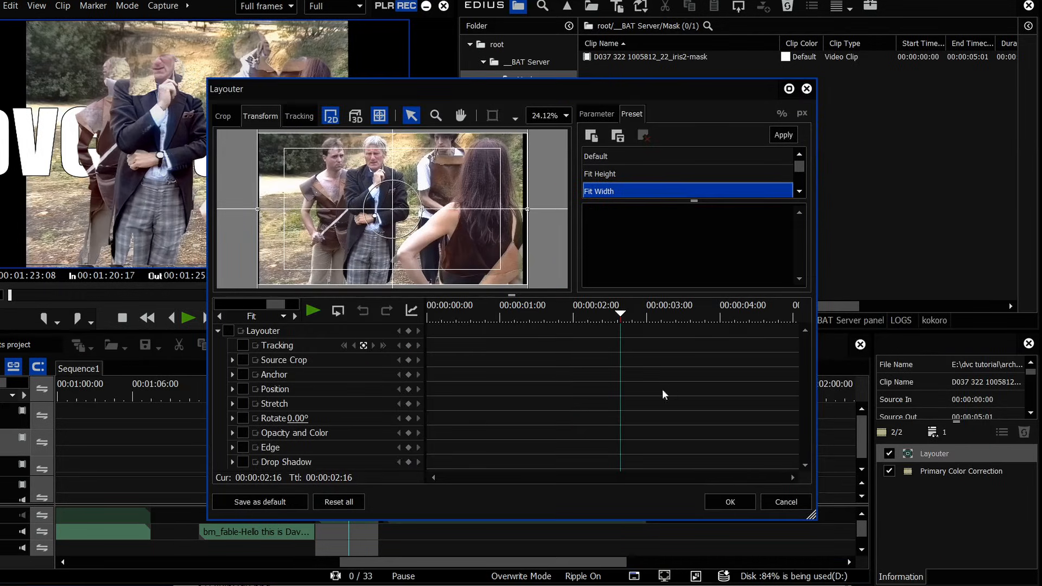
left_click(602, 120)
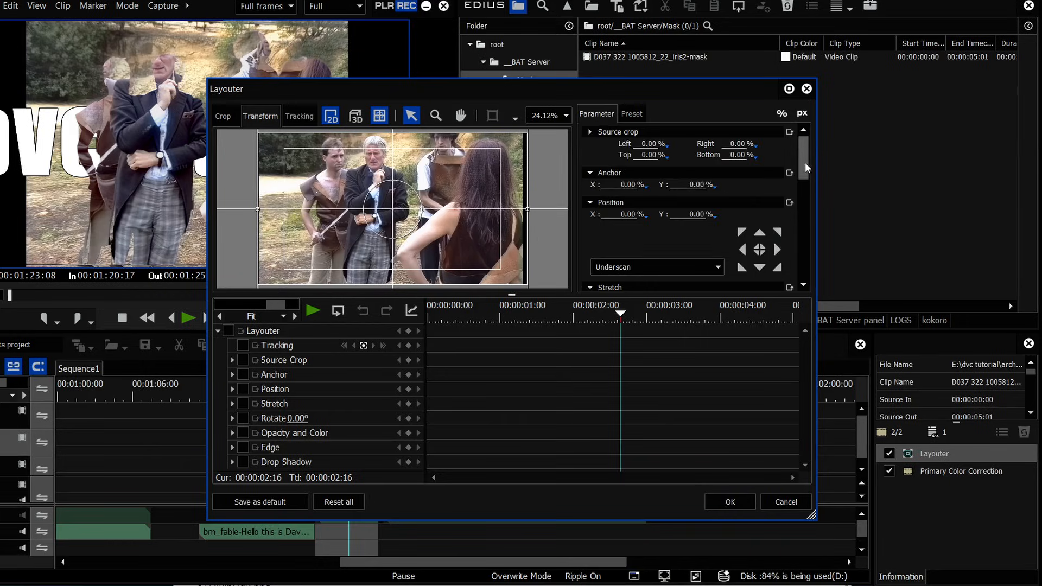
scroll(803, 162, "down", 1)
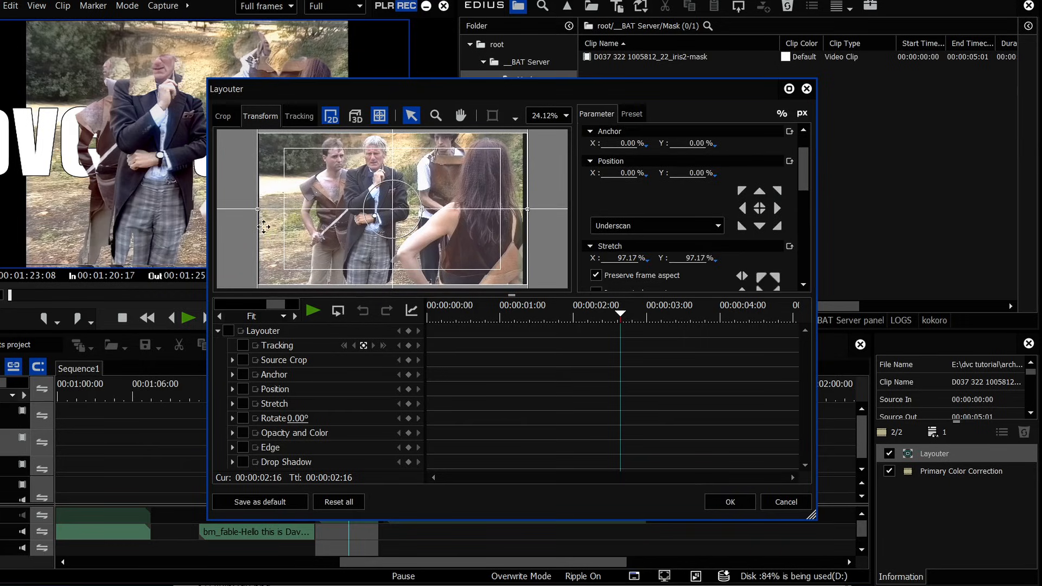
left_click(789, 246)
left_click(688, 258)
type("100")
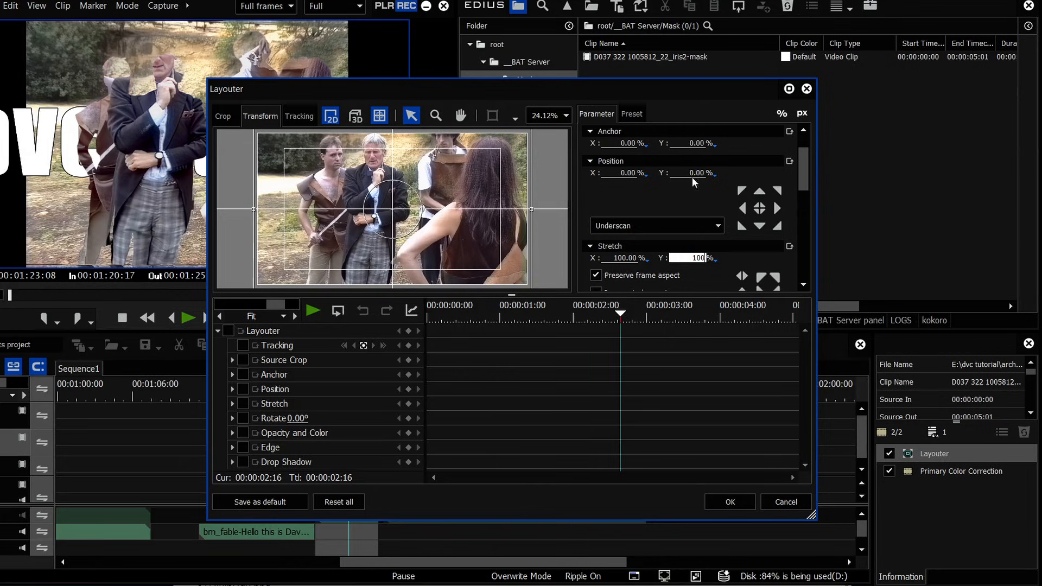
left_click_drag(700, 174, 689, 107)
key("Return")
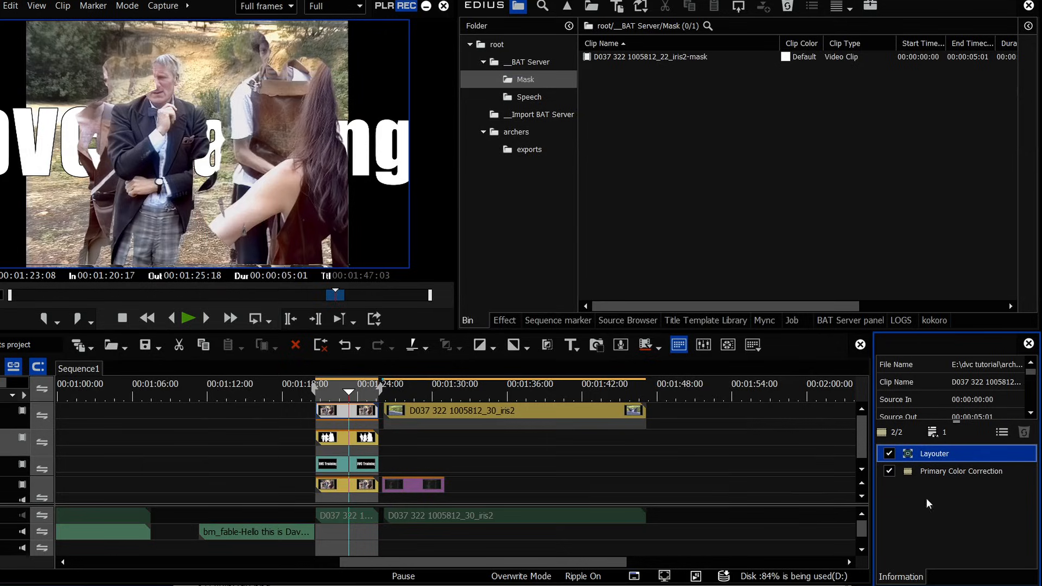
- Copy the adjusted Layouter settings to the batI0D5.04-mask clip and the background copy on track 1 VA, checking another frame
left_click_drag(941, 455, 343, 442)
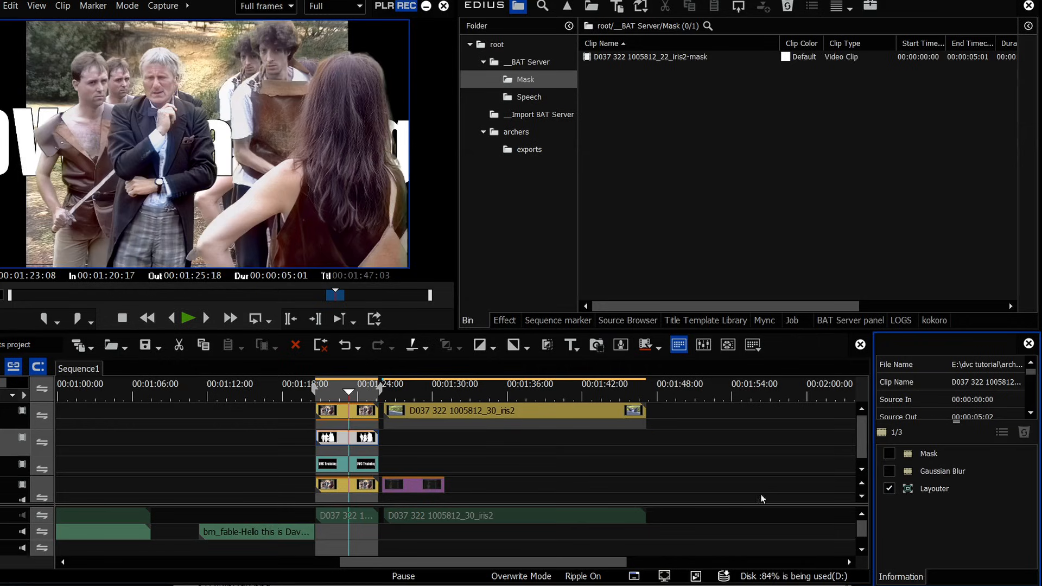
left_click(902, 458)
key("Delete")
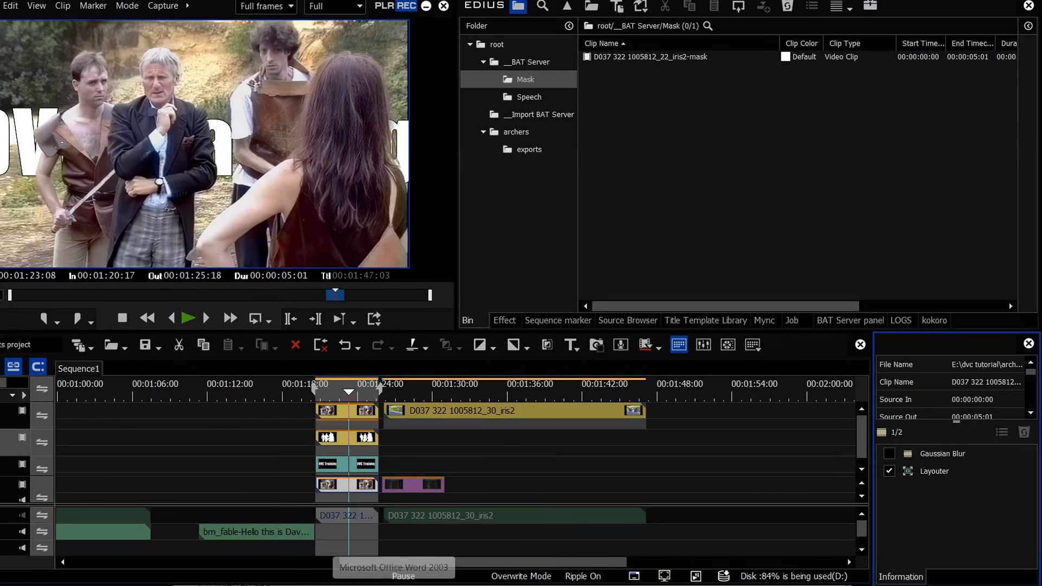
left_click(340, 394)
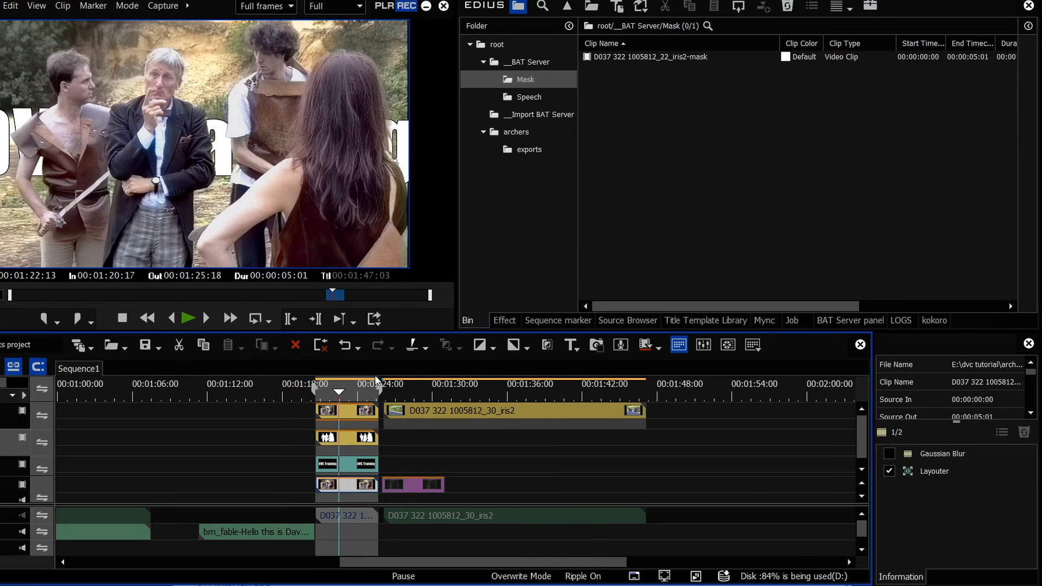
- Keyframe the title's Position X in the Layouter from 101.10% at the start so it crosses the frame by 00:00:05:01
double_click(947, 458)
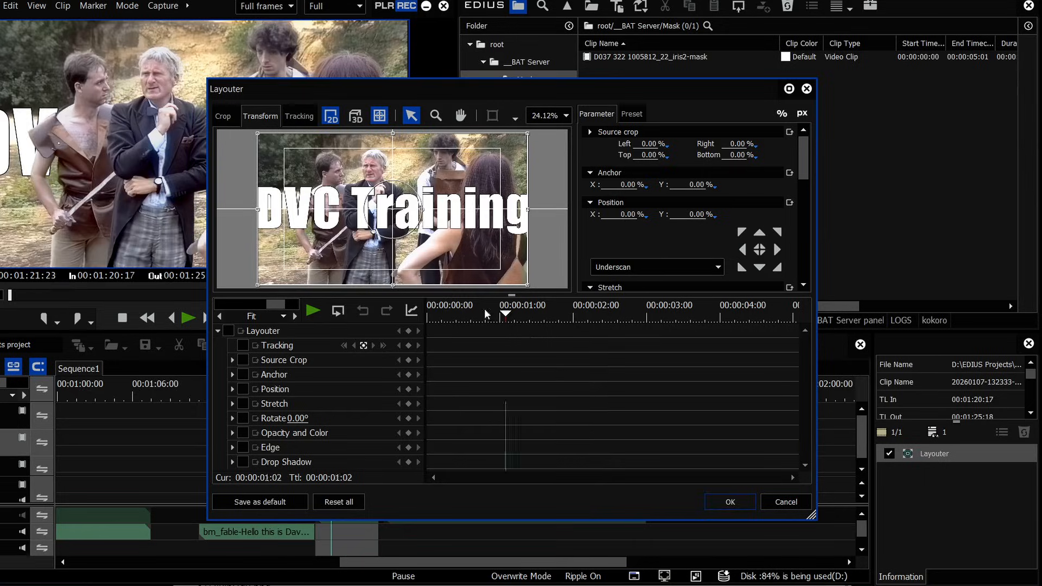
left_click_drag(486, 313, 424, 316)
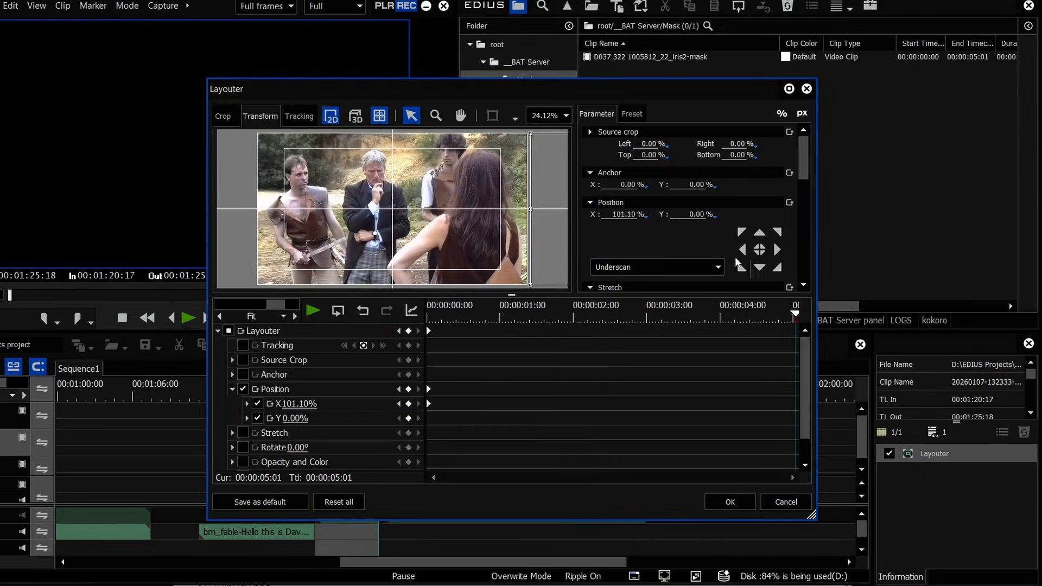
left_click_drag(625, 216, 608, 217)
left_click(625, 216)
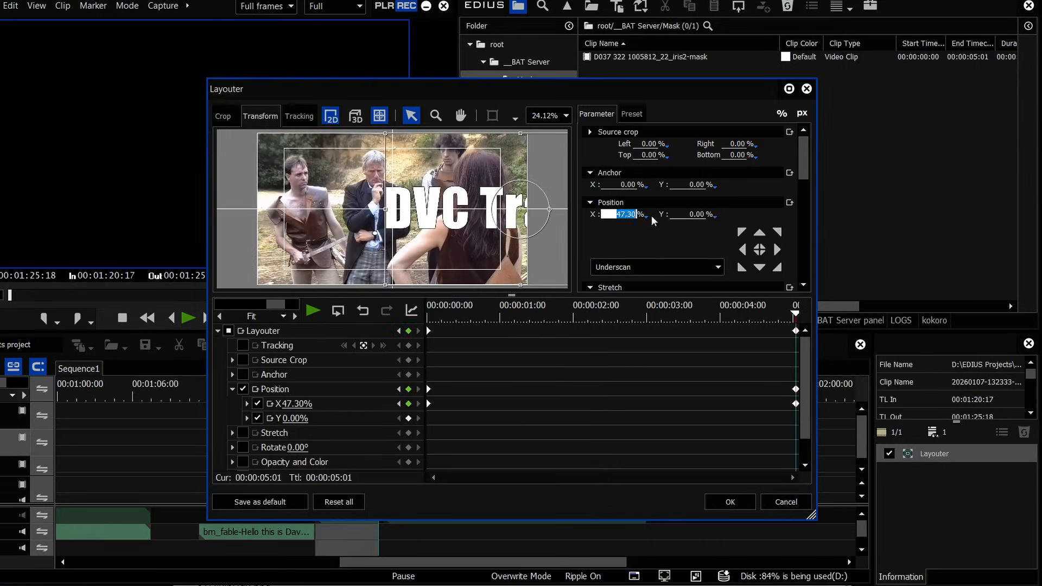
key("Return")
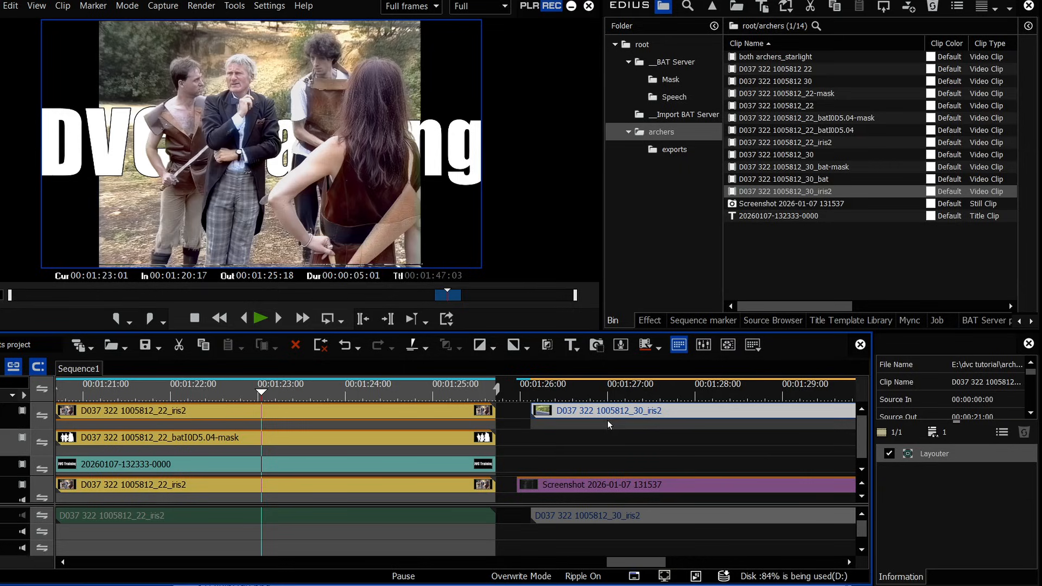
left_click_drag(601, 392, 630, 392)
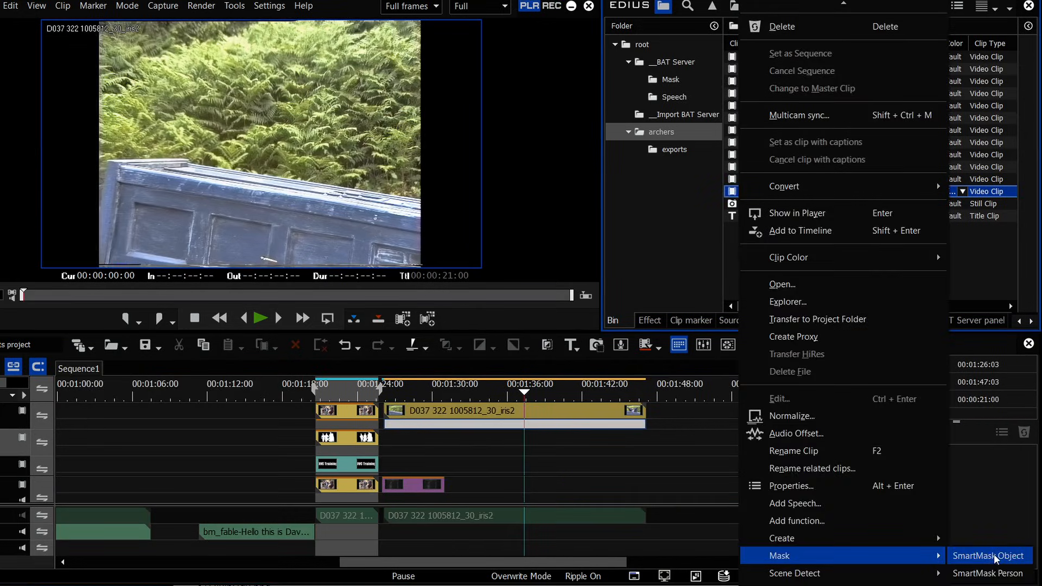
left_click(995, 556)
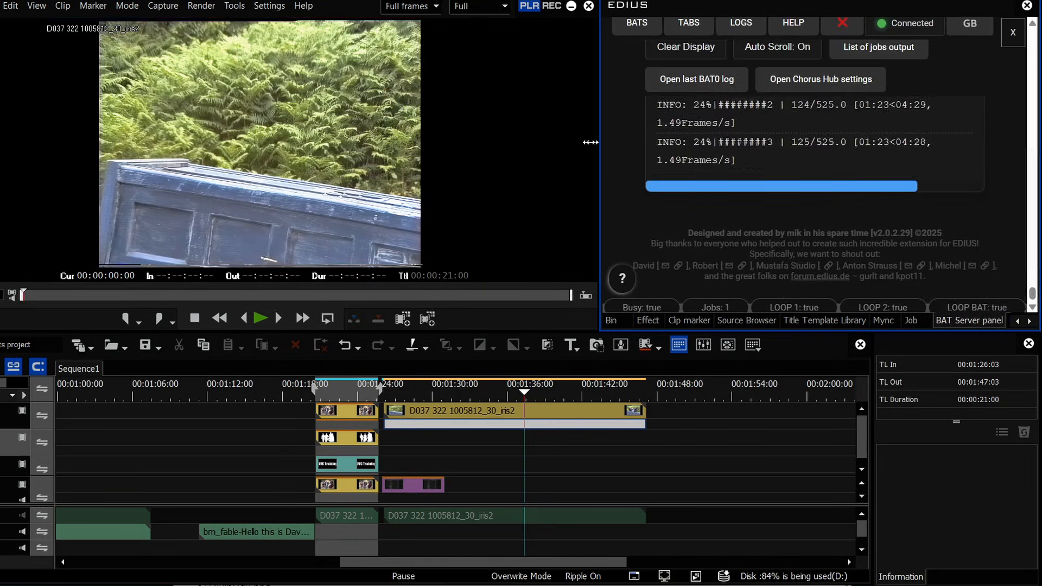
left_click_drag(600, 142, 455, 146)
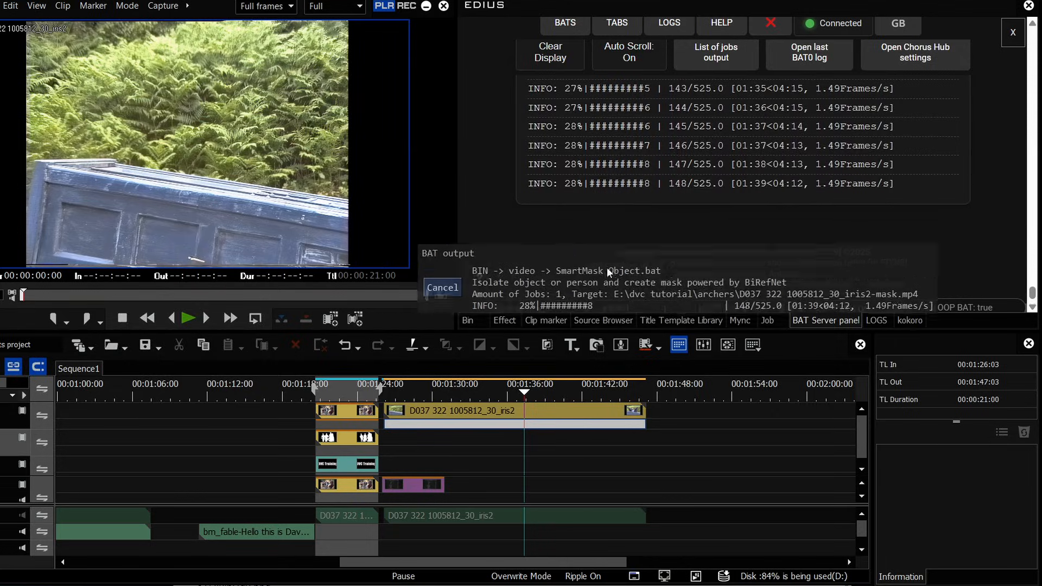
left_click(470, 321)
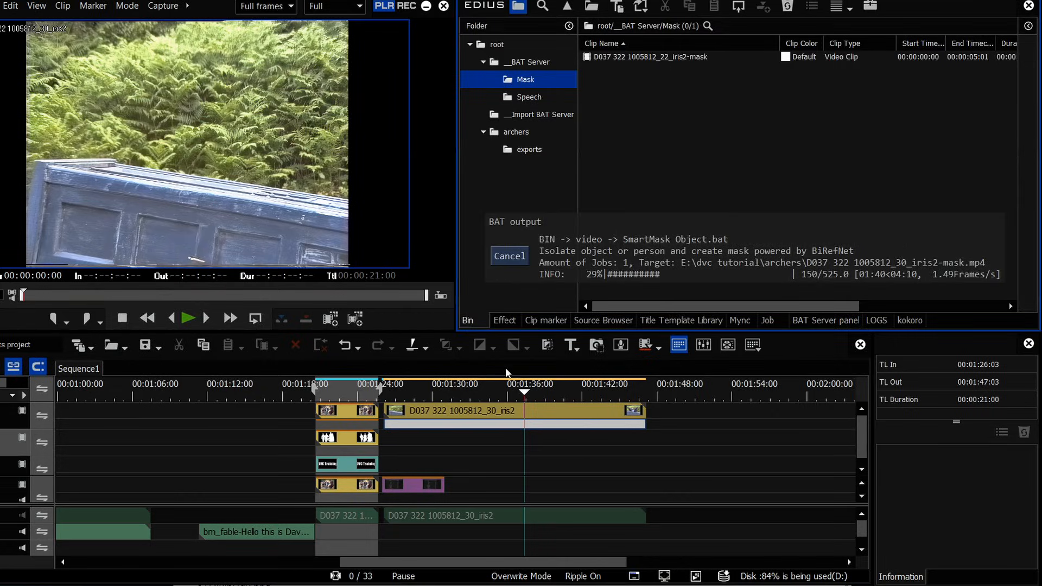
left_click(434, 391)
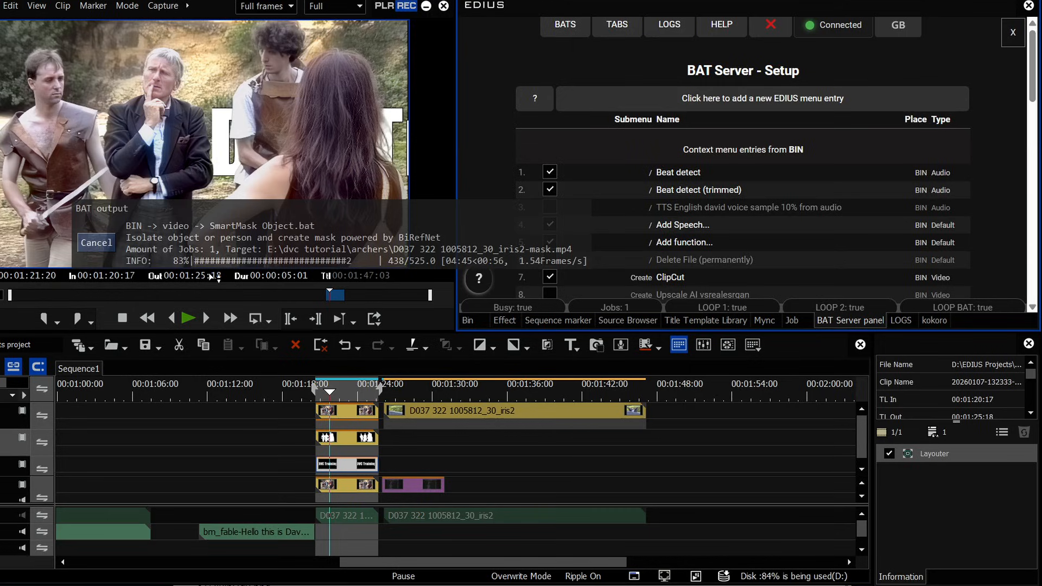
- Switch to Task Manager, examine the CPU and GPU 1 load during the mask job, and minimise it
right_click(602, 584)
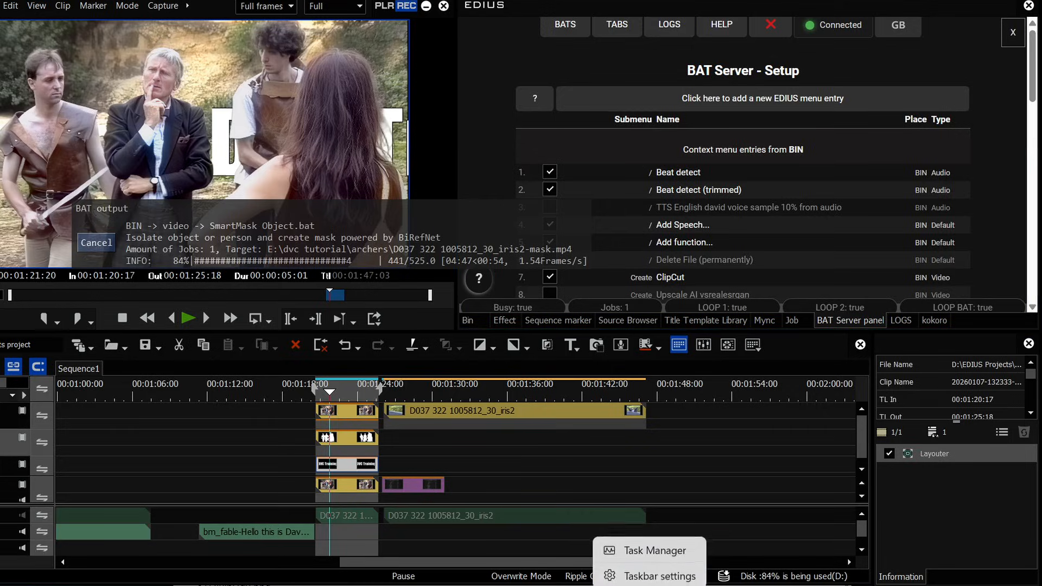
left_click(637, 546)
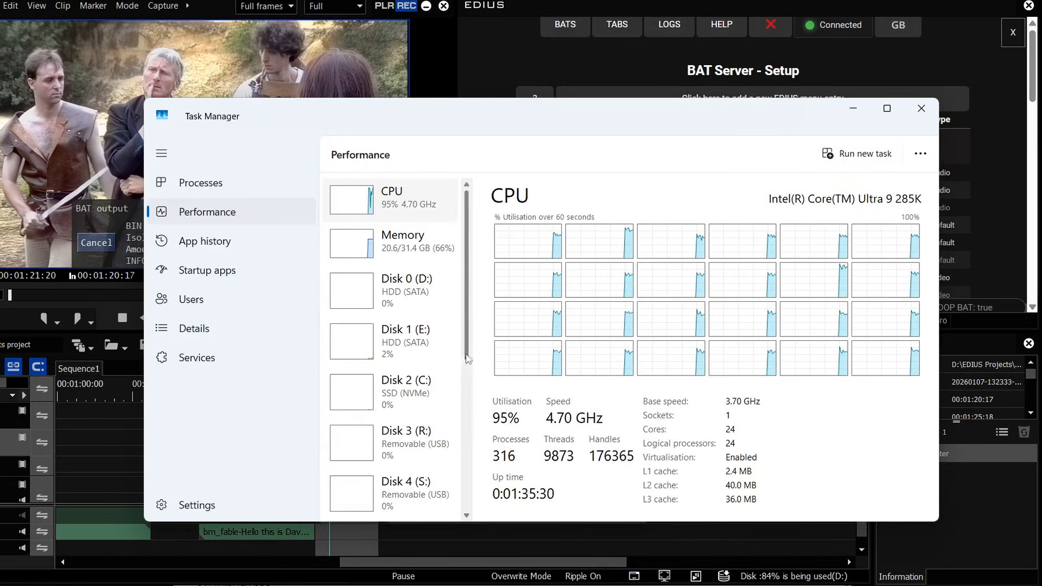
scroll(414, 488, "down", 5)
left_click(414, 514)
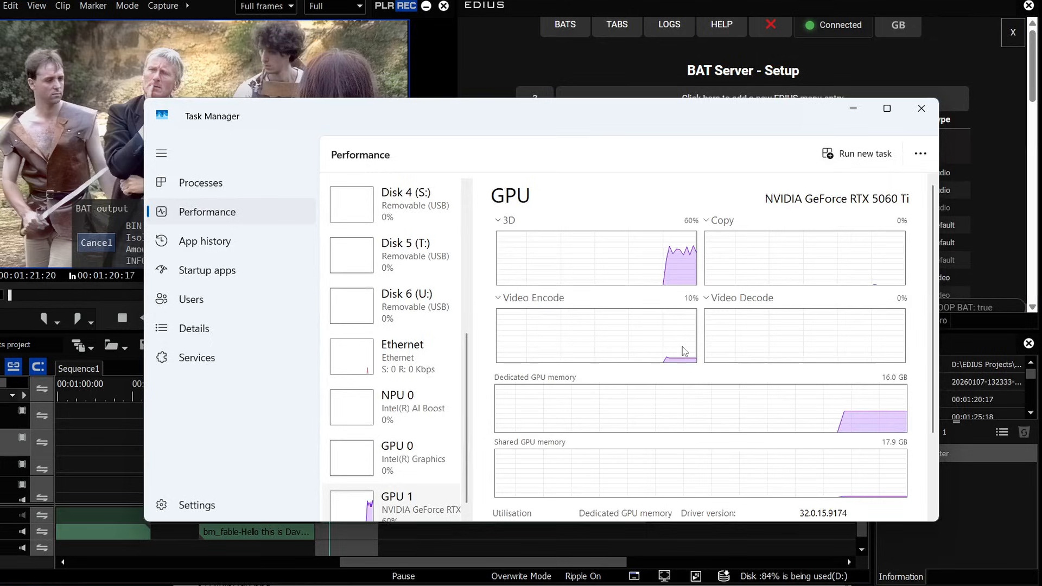
left_click(853, 108)
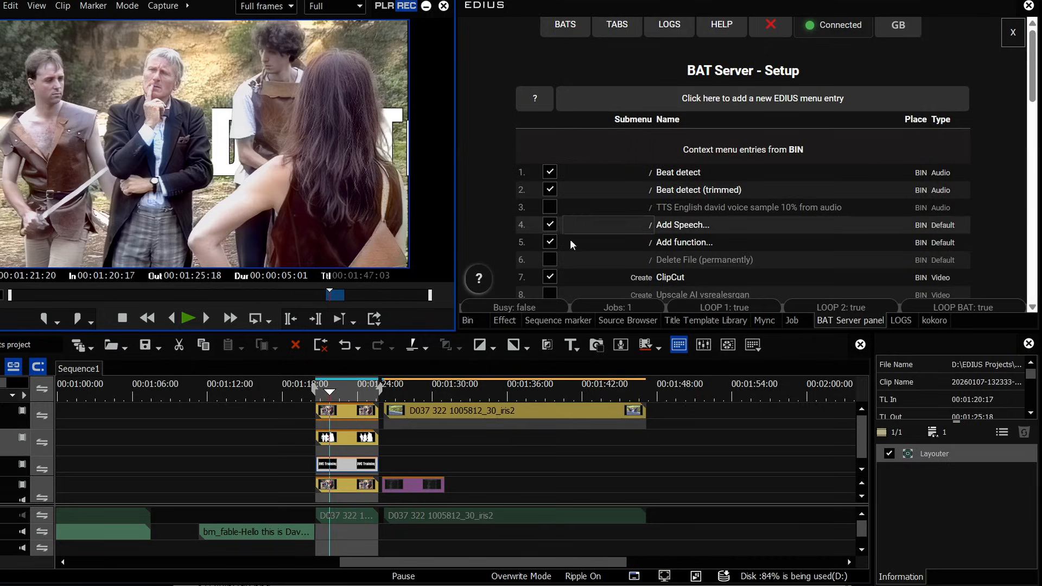
left_click(468, 321)
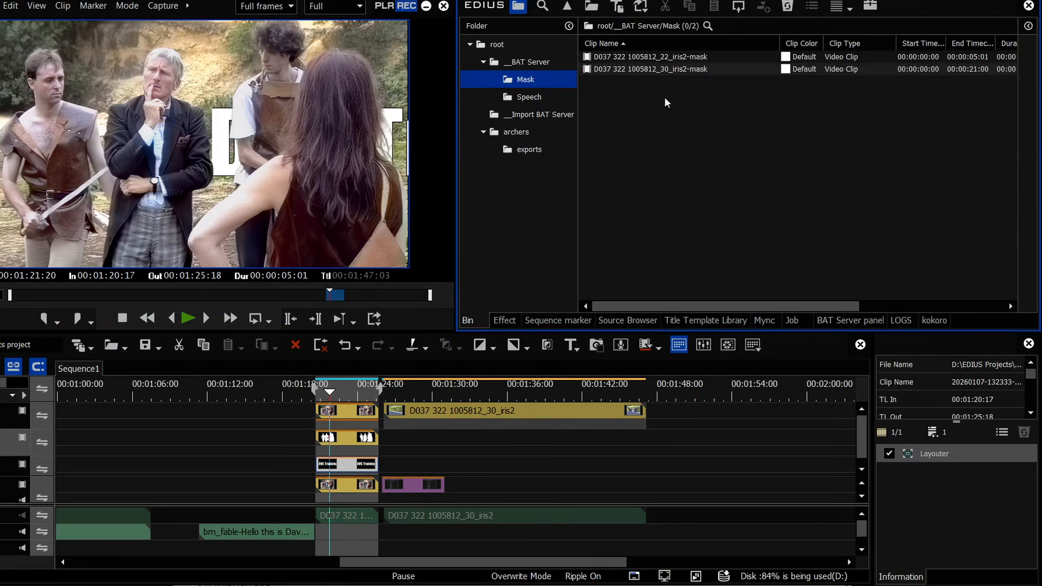
left_click_drag(682, 68, 510, 435)
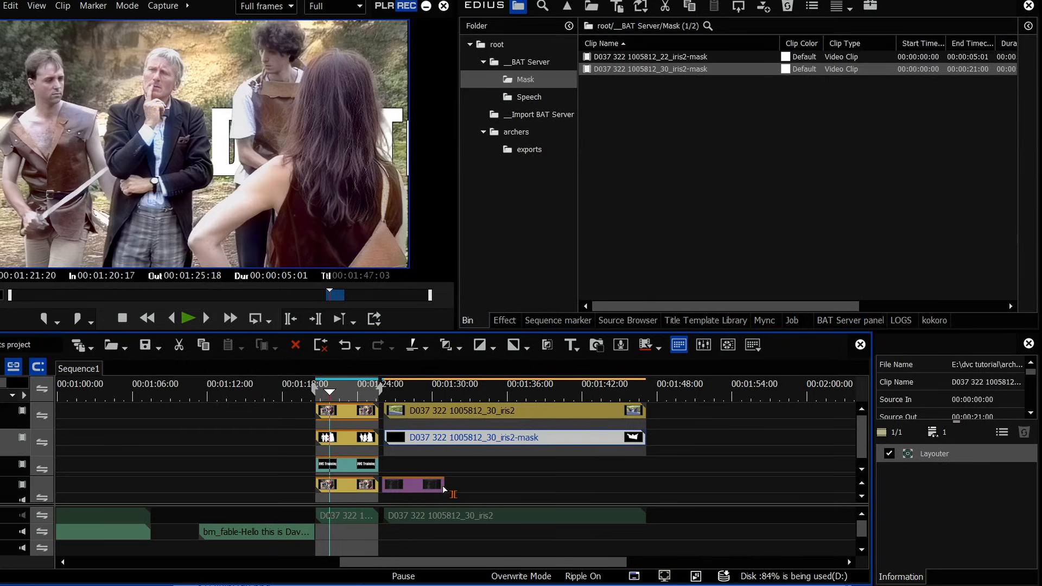
left_click_drag(444, 489, 645, 488)
left_click(360, 429)
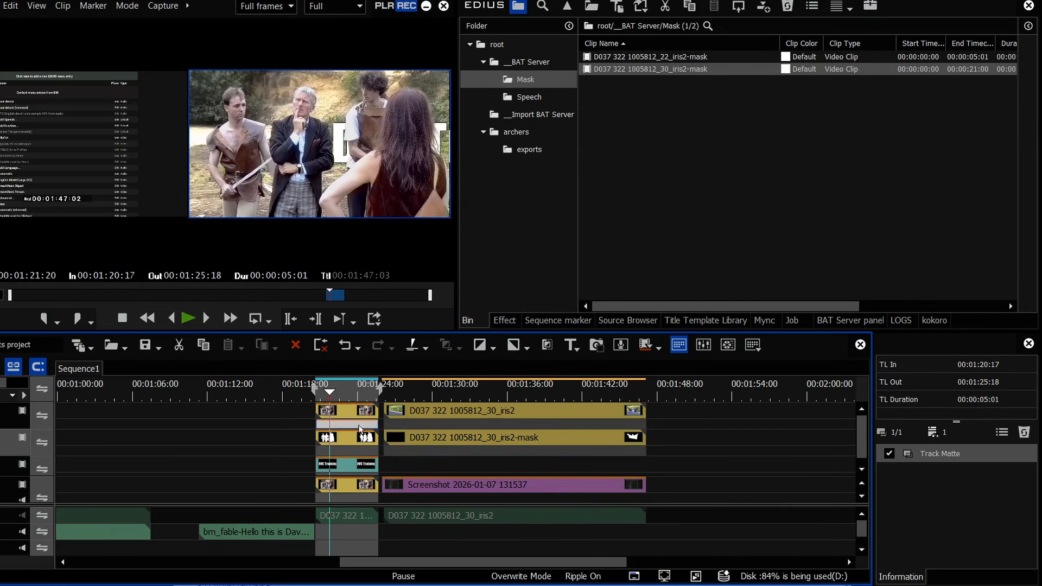
left_click(427, 423)
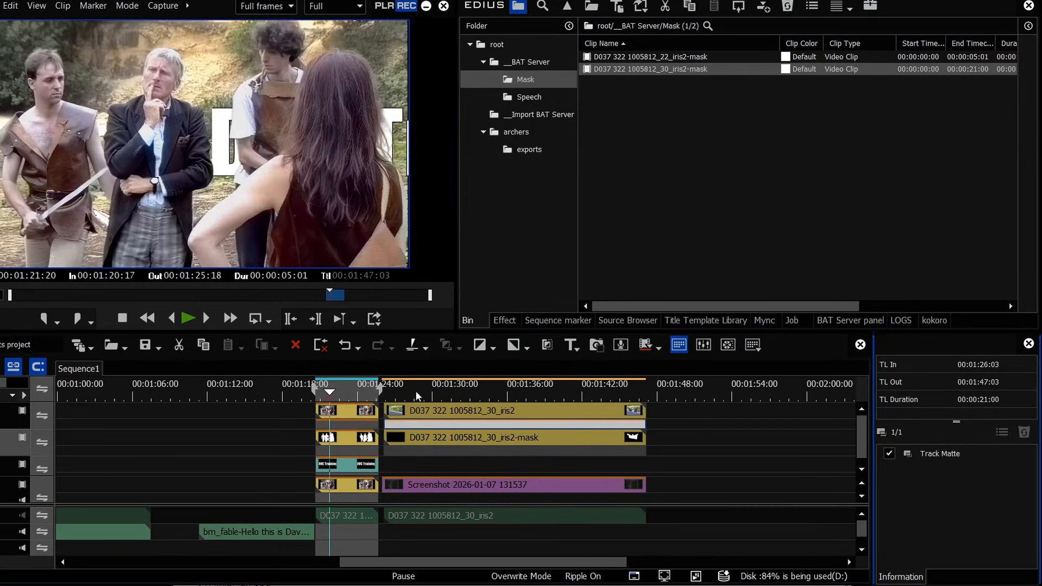
left_click_drag(415, 390, 432, 436)
left_click_drag(413, 439, 465, 438)
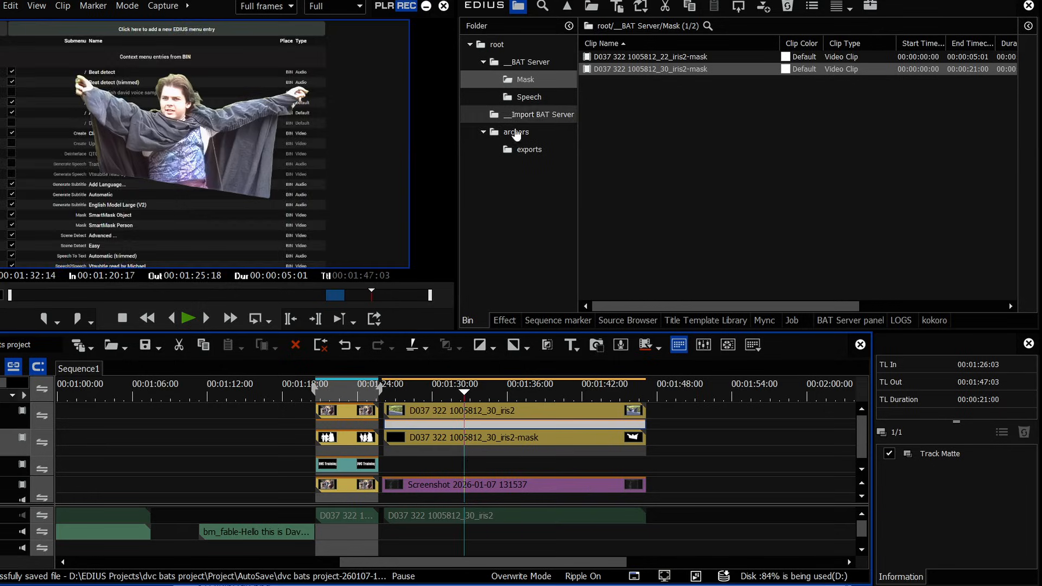
left_click_drag(335, 393, 346, 399)
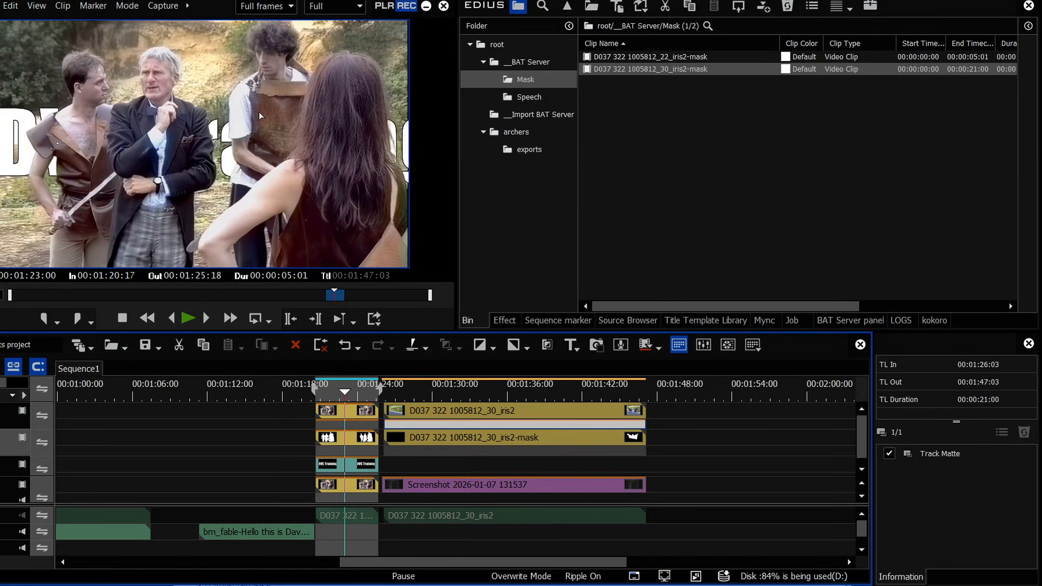
left_click(357, 388)
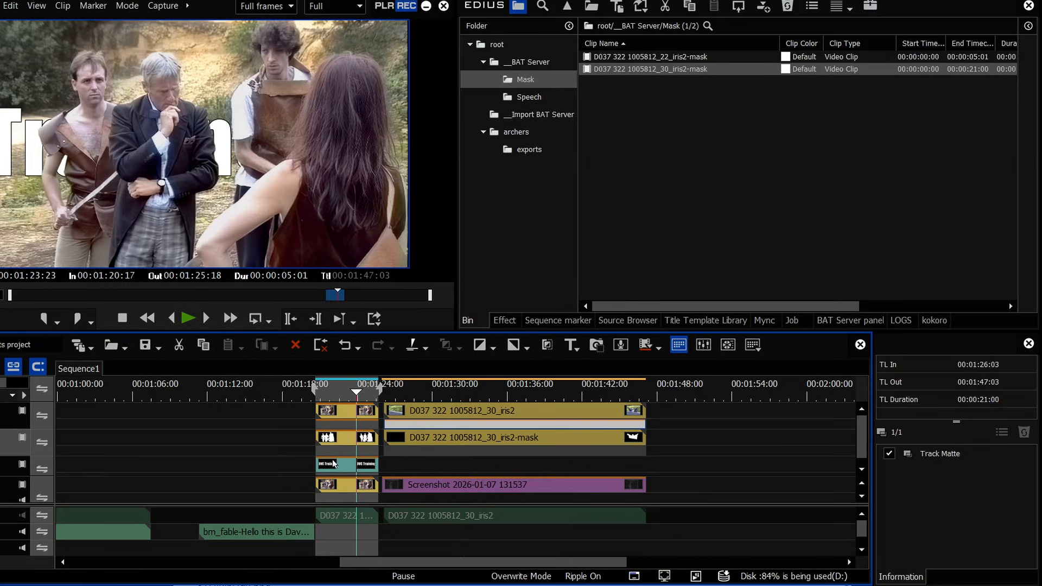
left_click(359, 416)
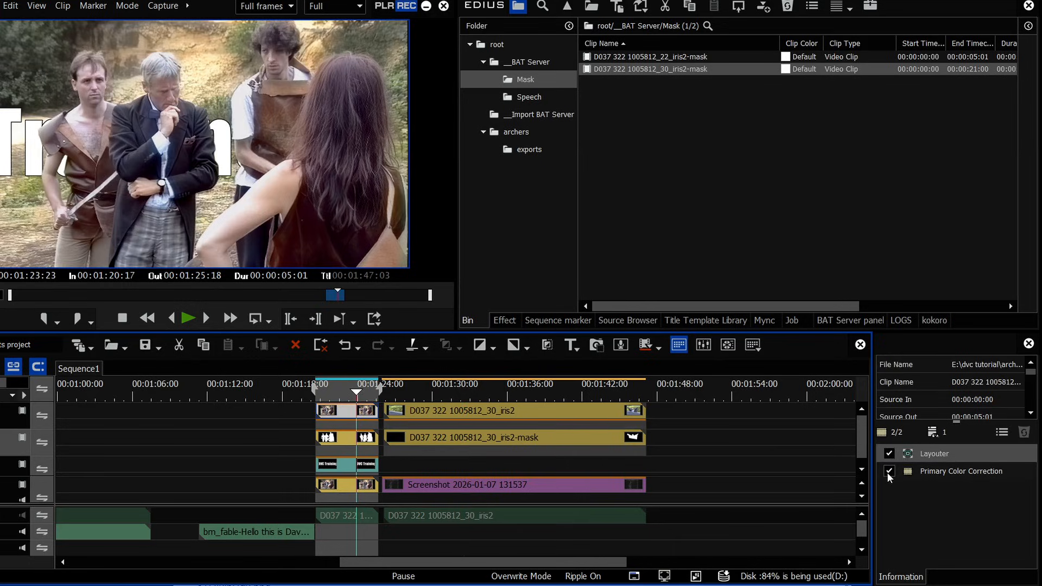
left_click(922, 471)
left_click(430, 388)
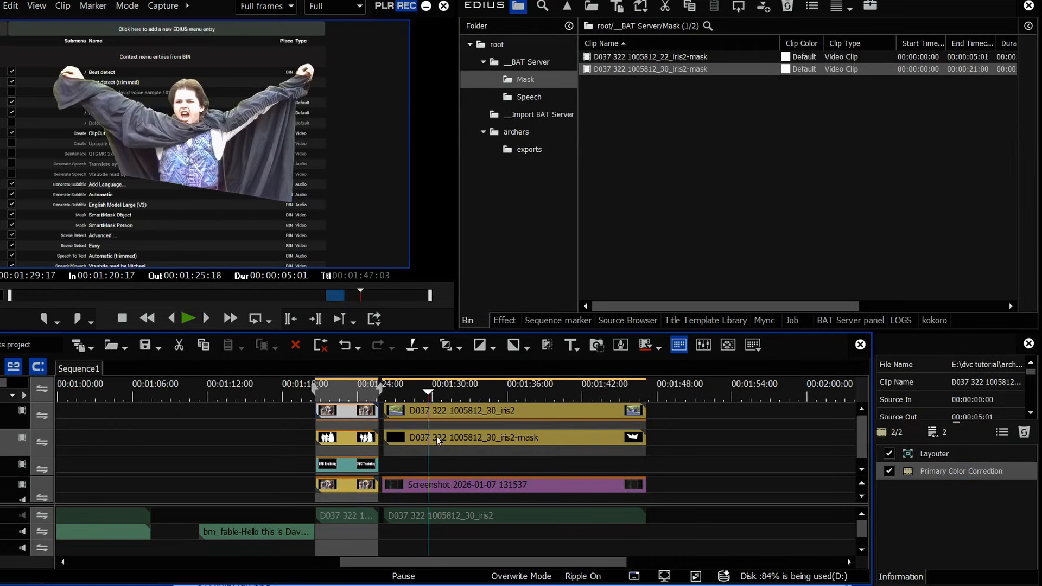
left_click(442, 413)
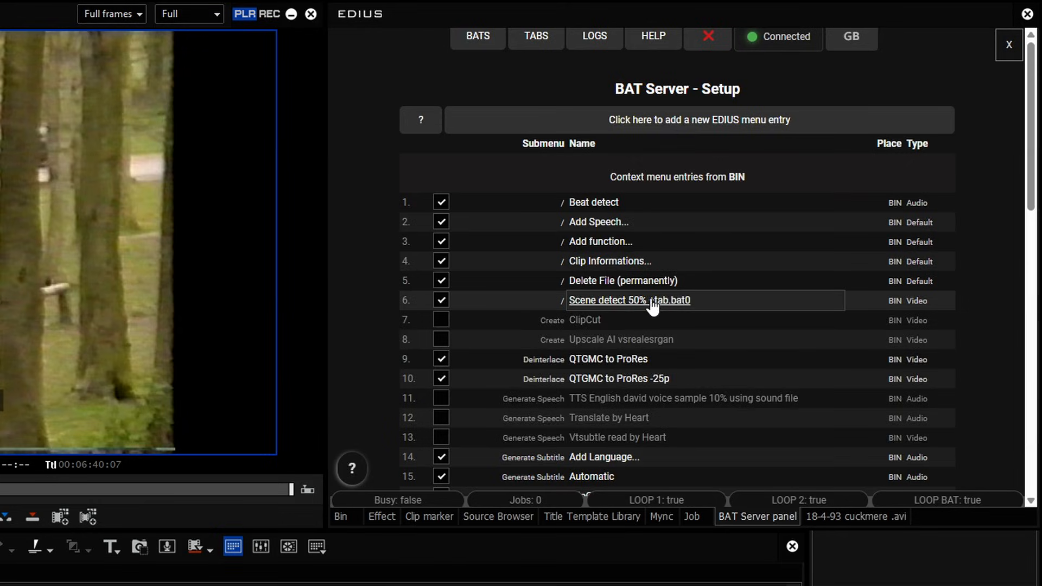
- Start a new EDIUS menu entry from the SceneDetect - Cut Clip into Scenes preset, filtering the presets by the Scene detection tag
mouse_move(663, 306)
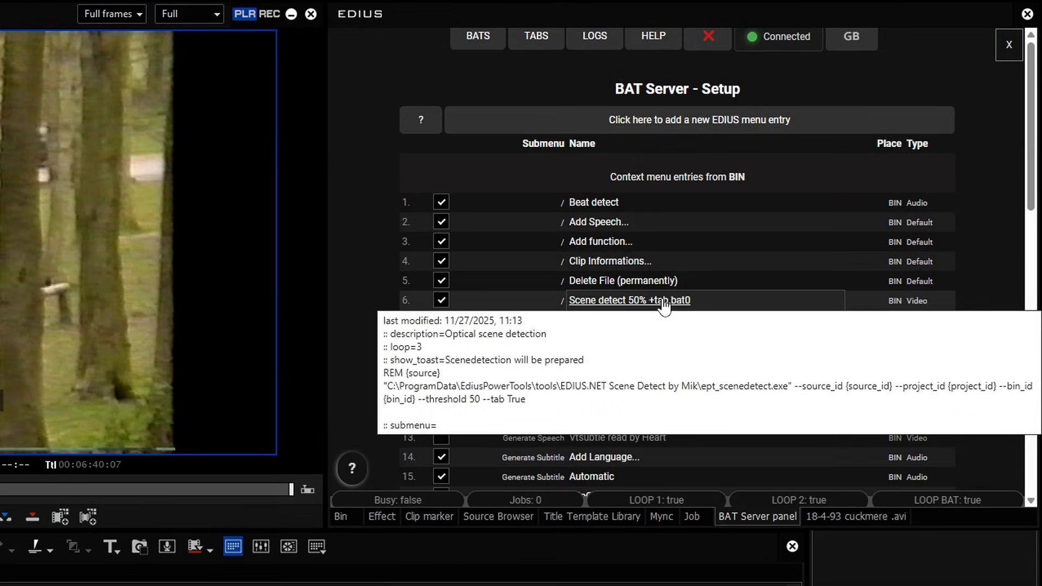
scroll(663, 306, "down", 3)
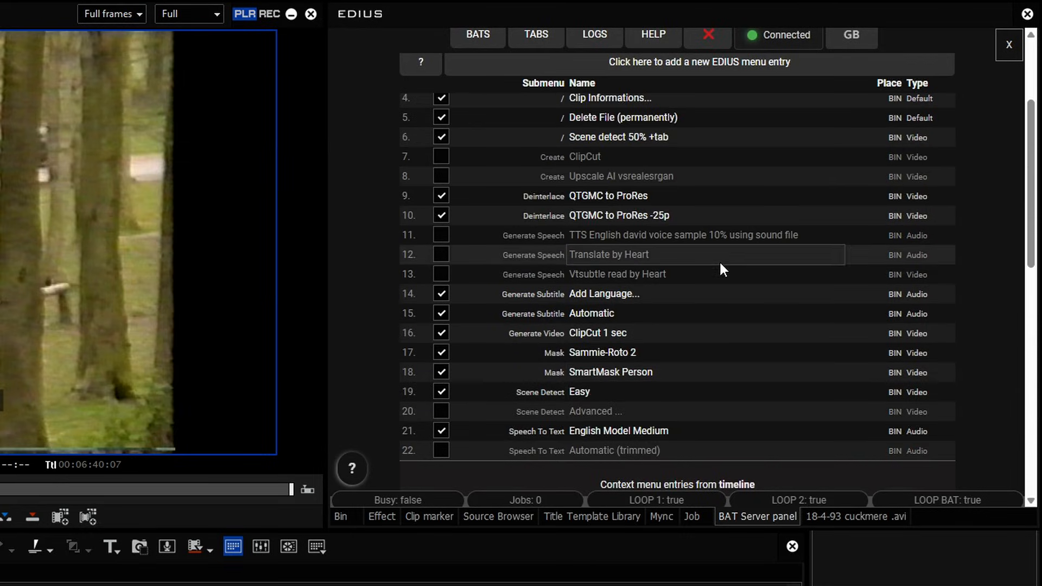
scroll(722, 267, "up", 3)
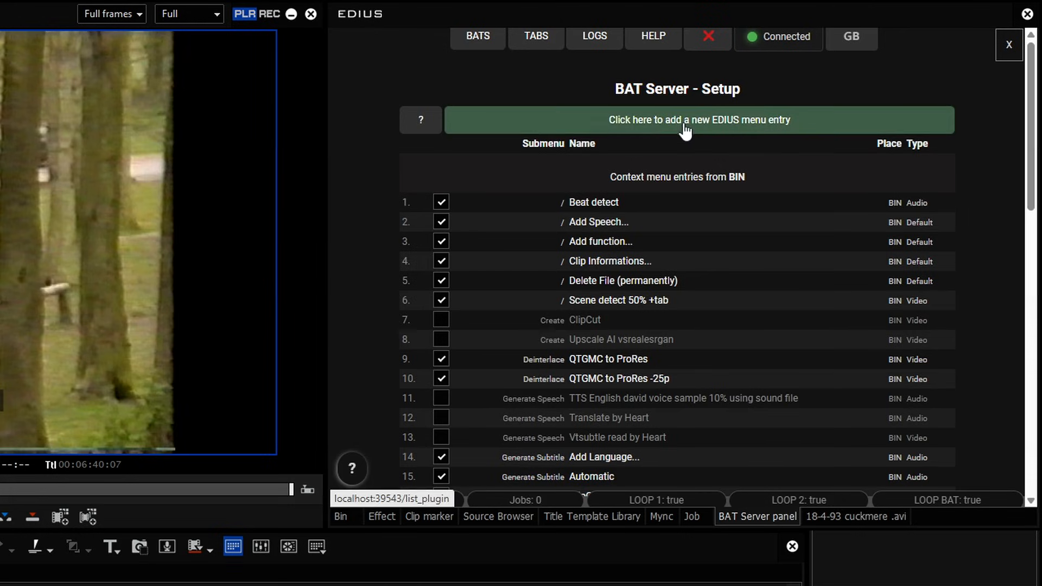
left_click(651, 123)
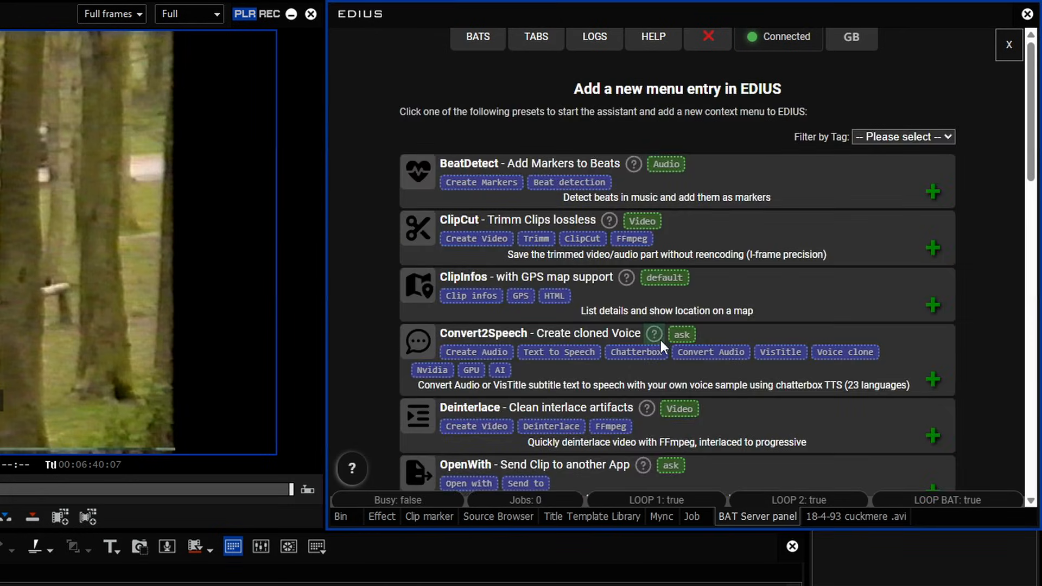
left_click(921, 138)
scroll(902, 217, "down", 10)
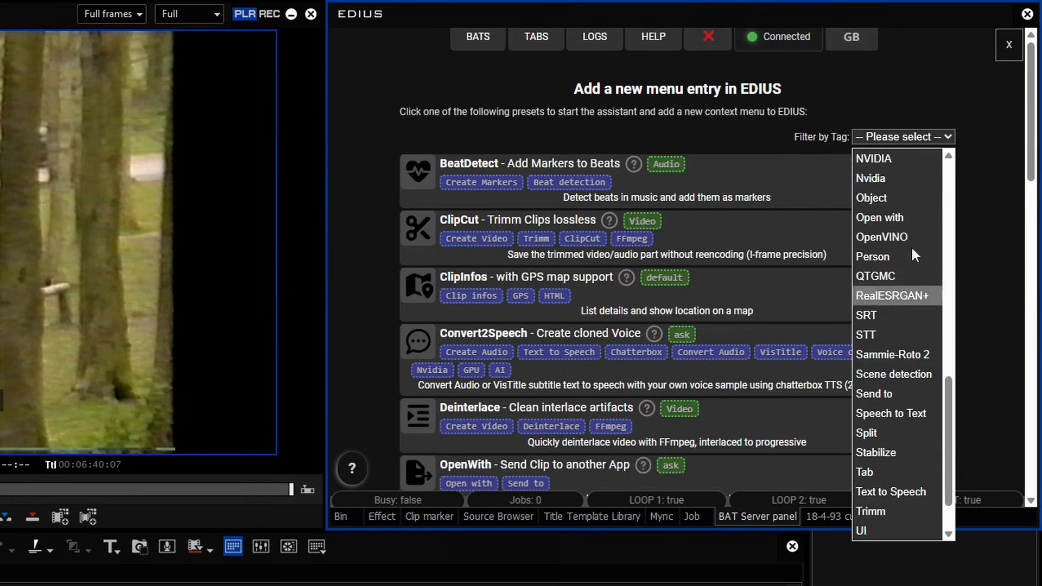
left_click(884, 375)
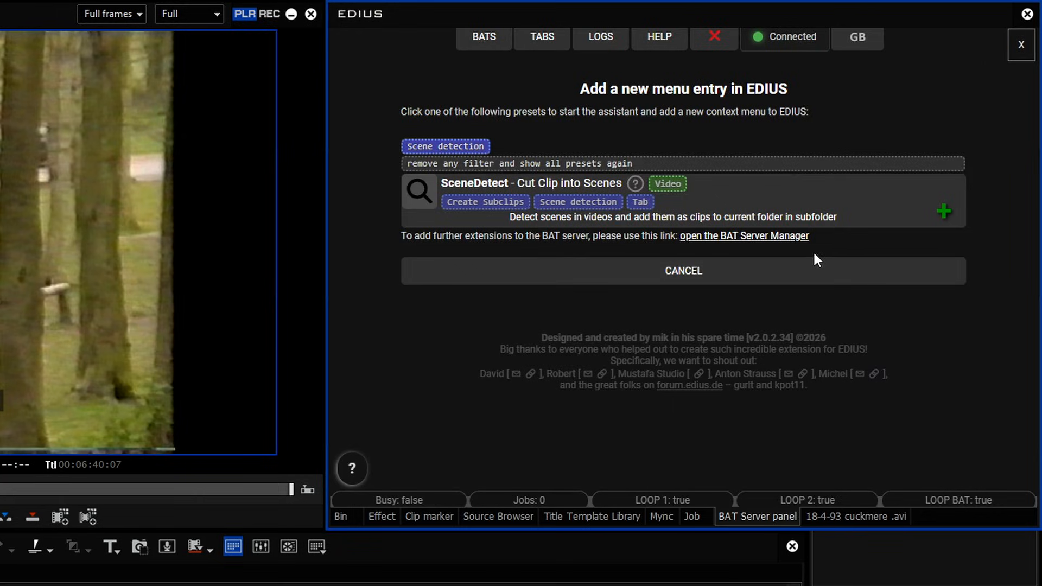
left_click(944, 212)
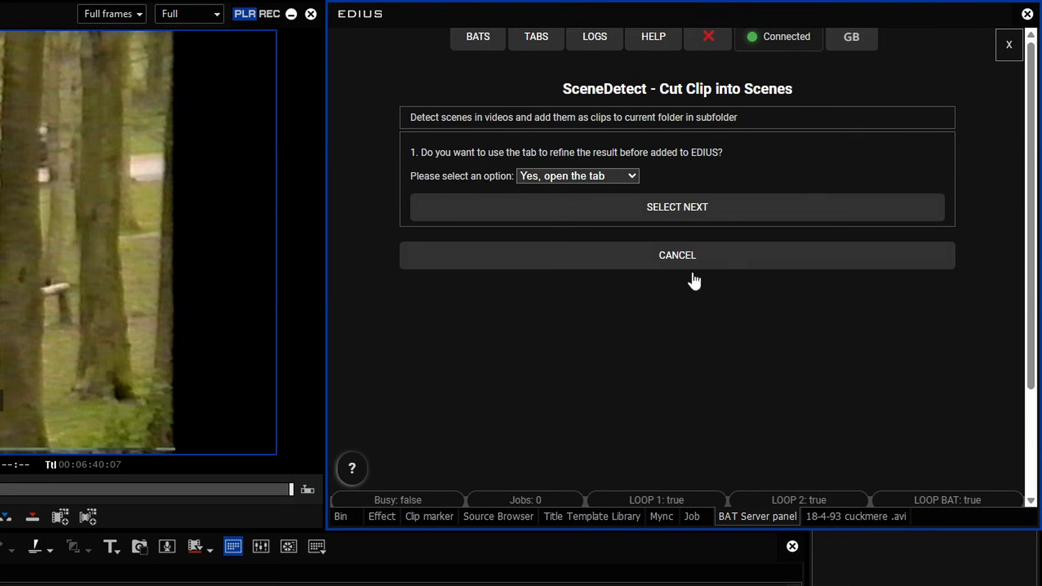
- Choose "Yes, open the tab" for refining SceneDetect results, and scrub through the 18-4-93 cuckmere clip in the player
left_click(626, 178)
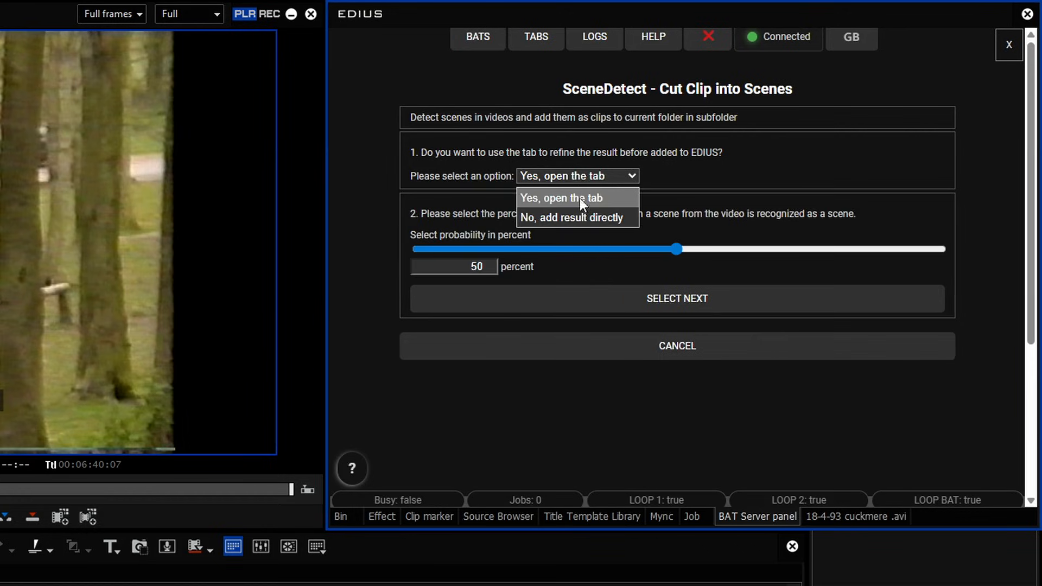
left_click(578, 197)
left_click(610, 174)
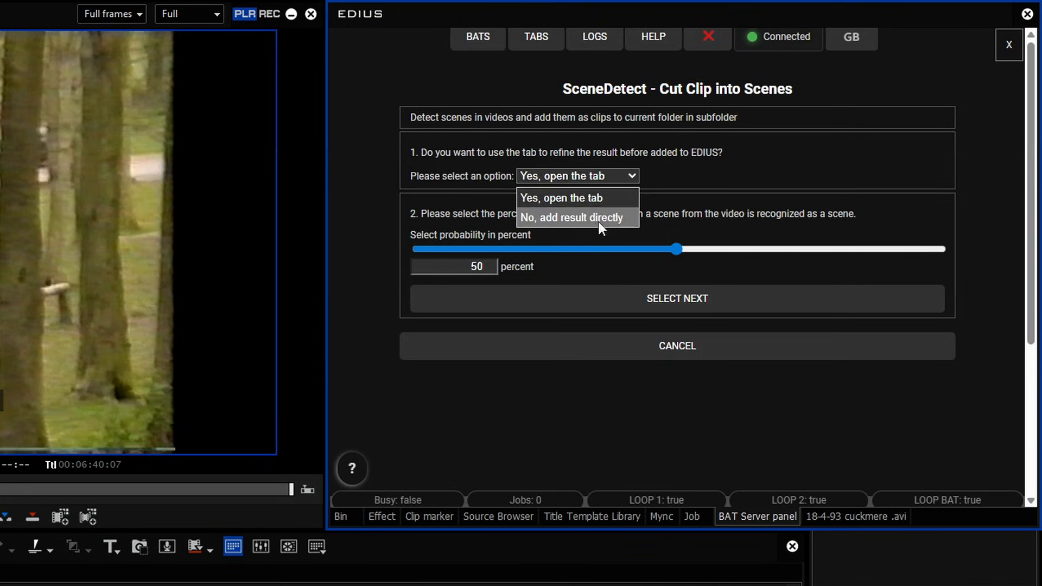
left_click(601, 203)
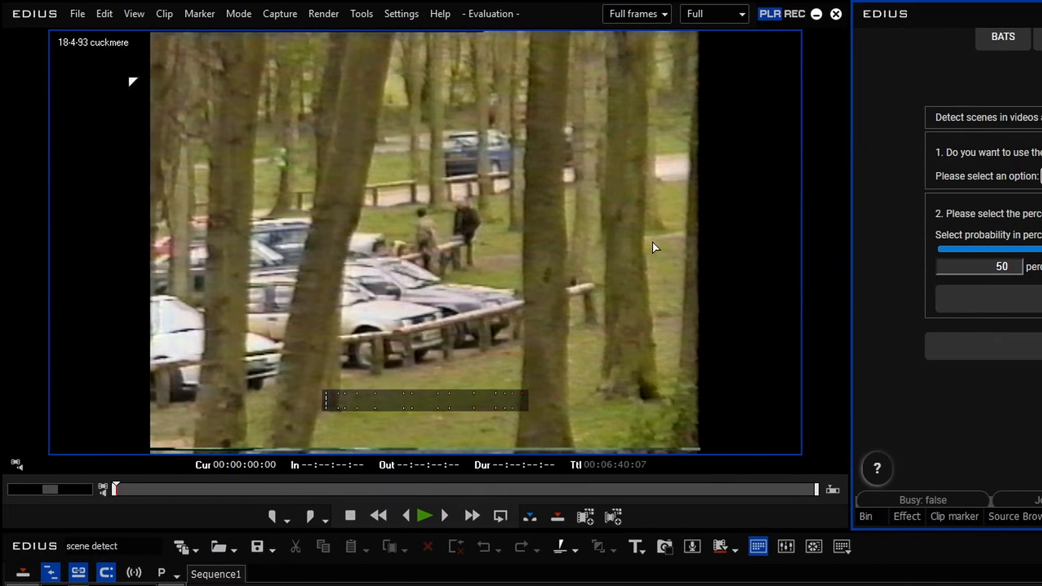
left_click_drag(35, 487, 57, 486)
left_click_drag(223, 486, 174, 486)
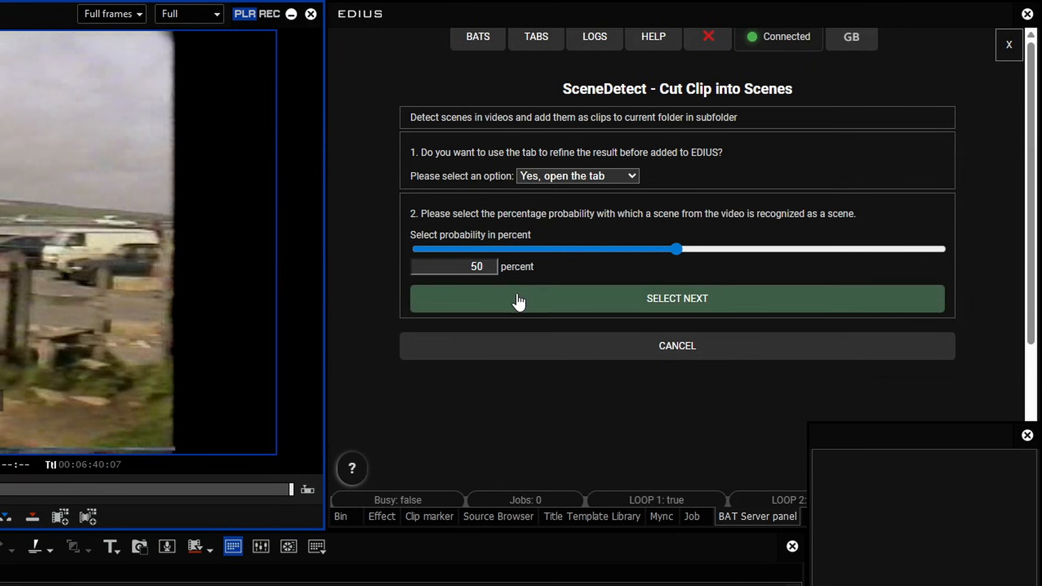
- Add the menu entry "Scene detect 50% advanced" with 50 percent probability and BIN placement, and find it in the BAT Server setup list
left_click(657, 300)
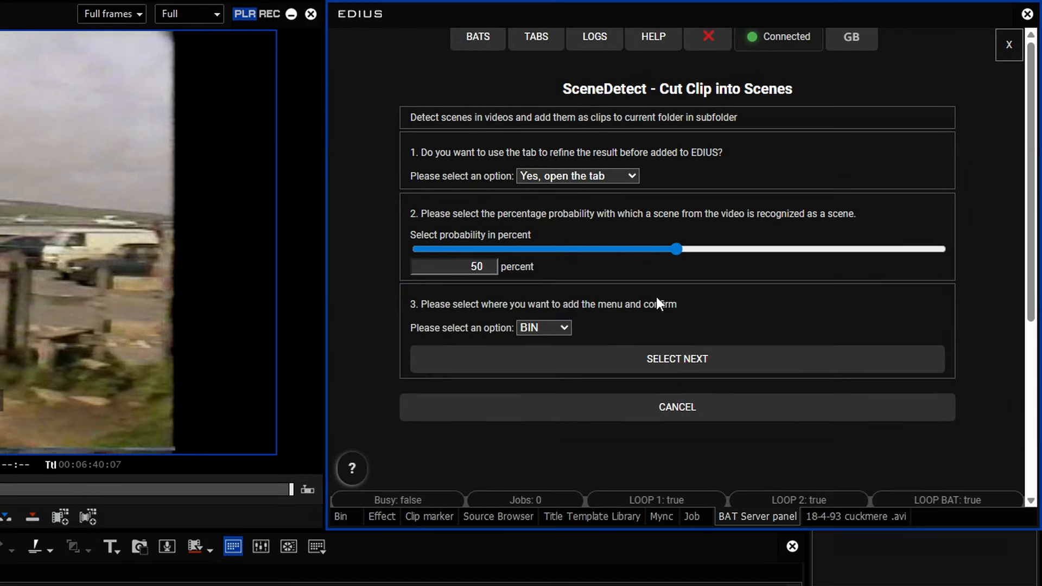
left_click(565, 327)
left_click(564, 325)
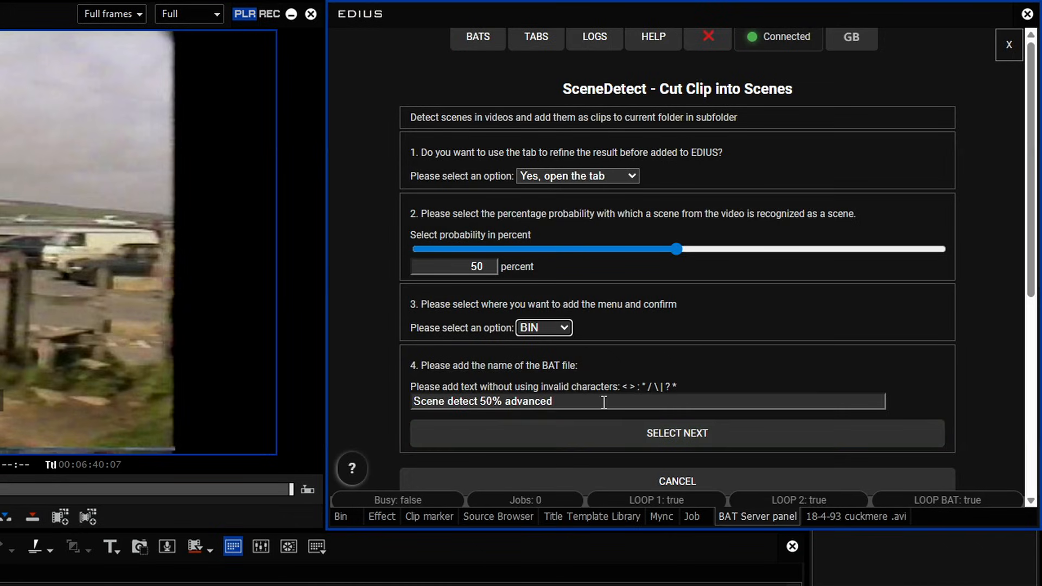
left_click(679, 440)
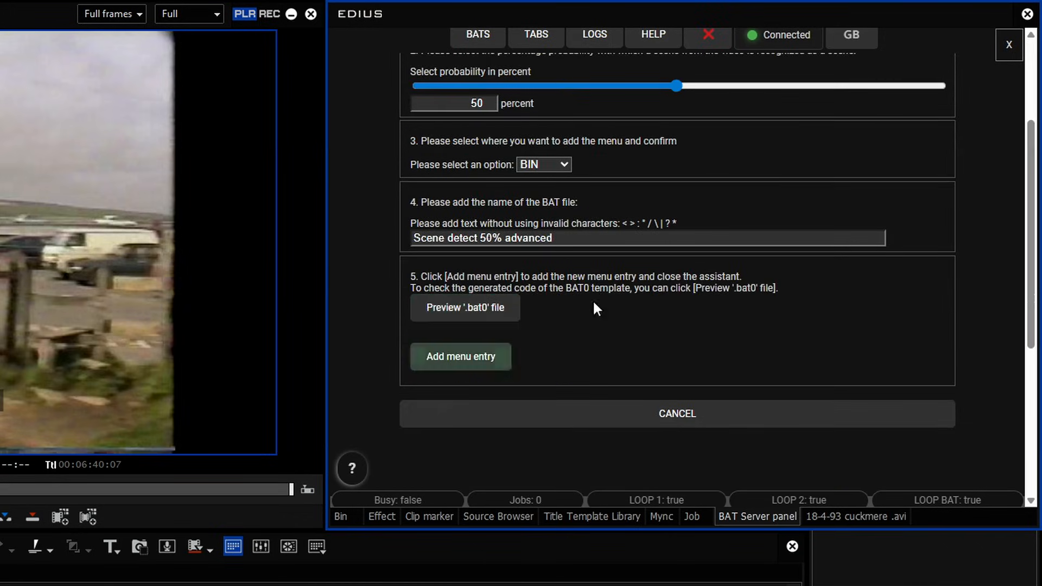
left_click(472, 359)
mouse_move(515, 389)
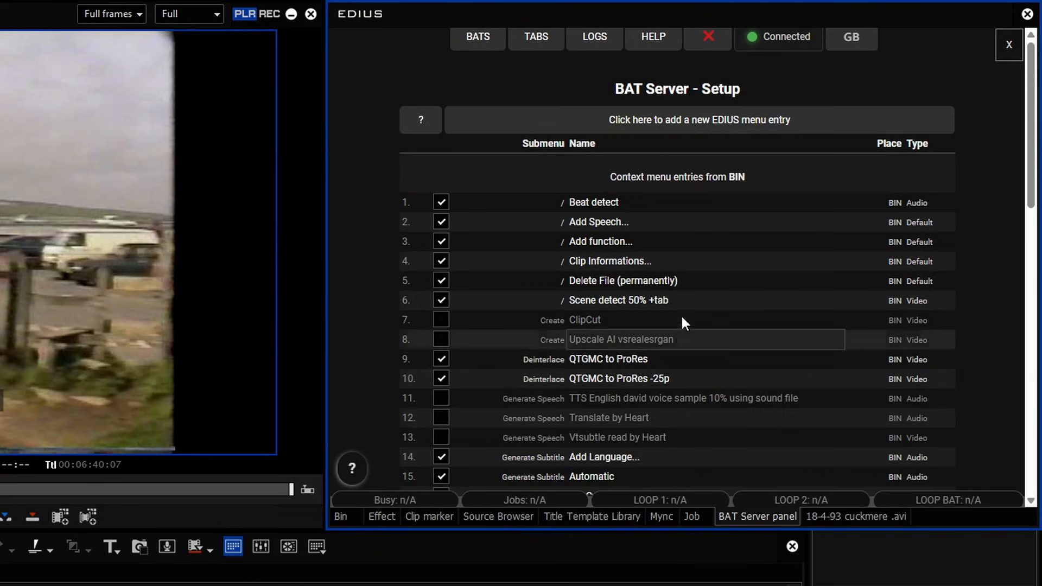
scroll(732, 339, "down", 3)
mouse_move(739, 345)
scroll(716, 325, "down", 3)
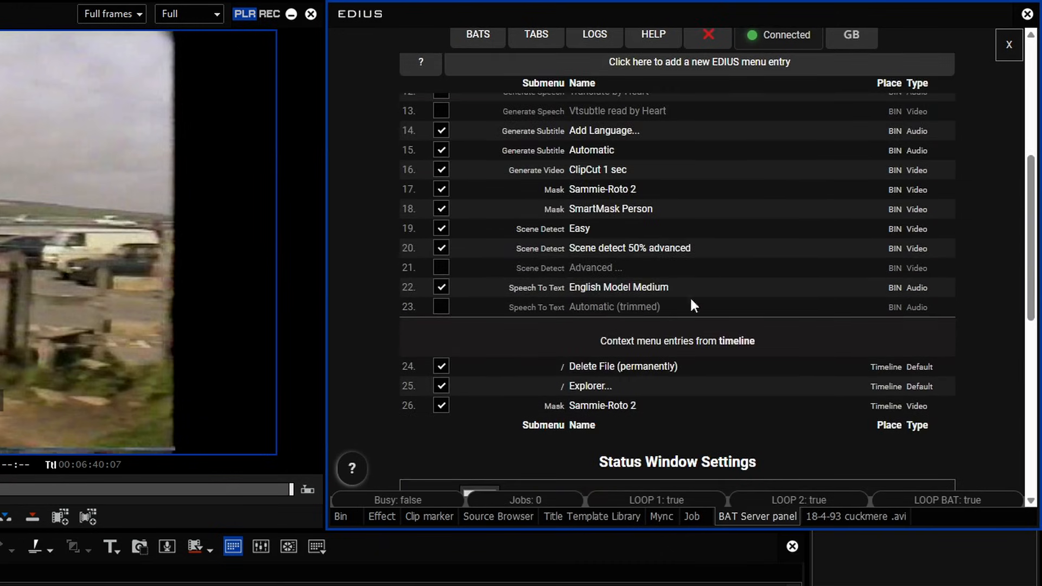
mouse_move(678, 251)
- Run Scene detect 50% advanced on the 18-4-93 cuckmere clip in the bin
left_click(342, 518)
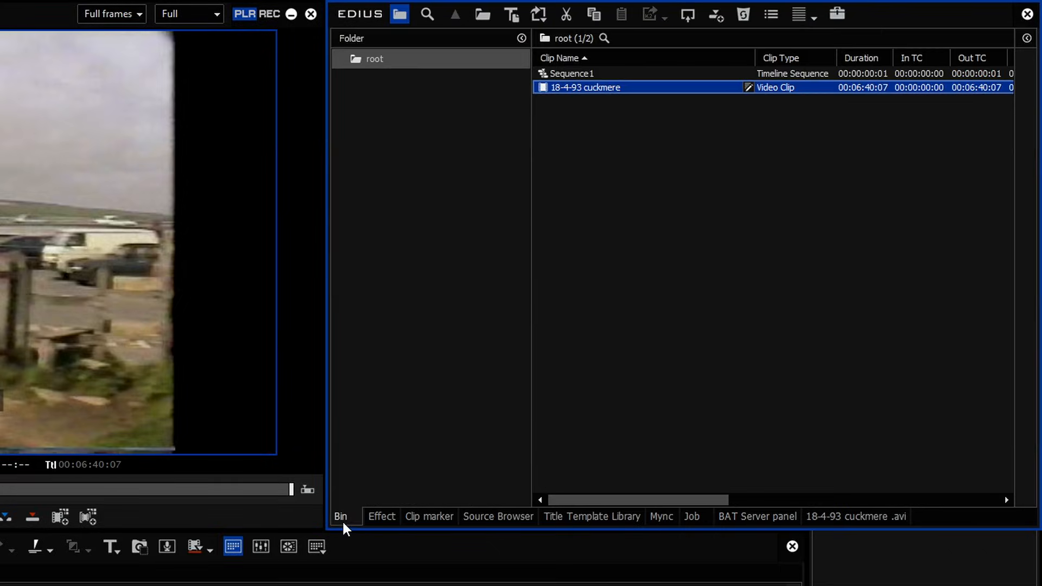
right_click(586, 87)
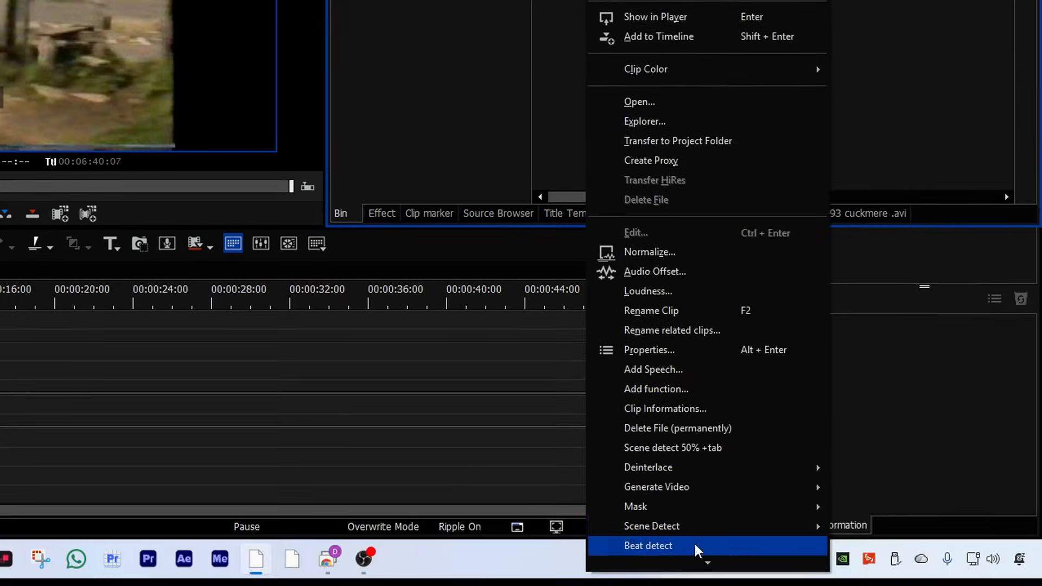
mouse_move(692, 533)
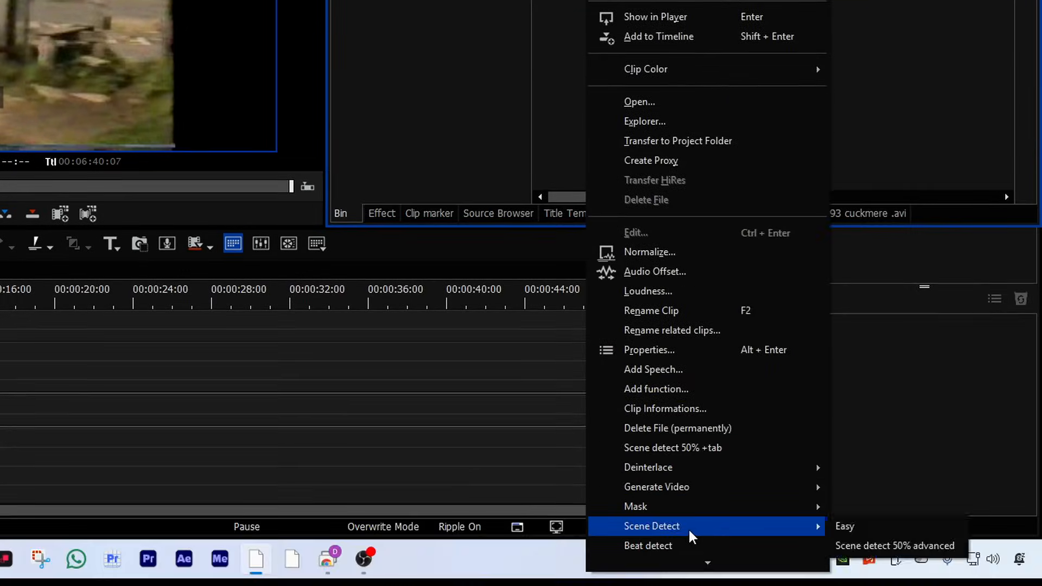
left_click(883, 548)
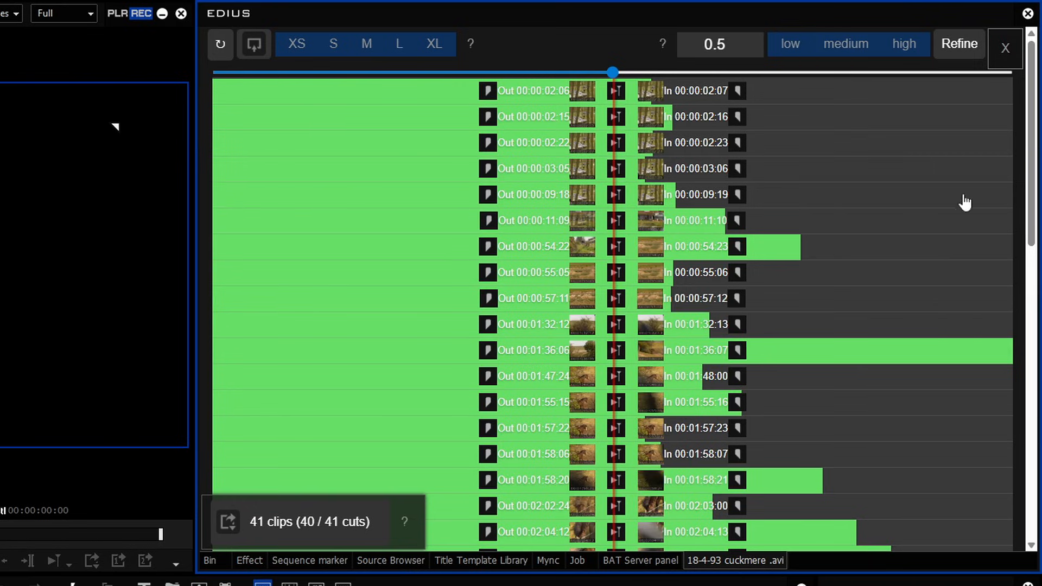
- Examine the list of detected scene cuts for 18-4-93 cuckmere, including the enlarged frame previews around individual cuts
mouse_move(915, 230)
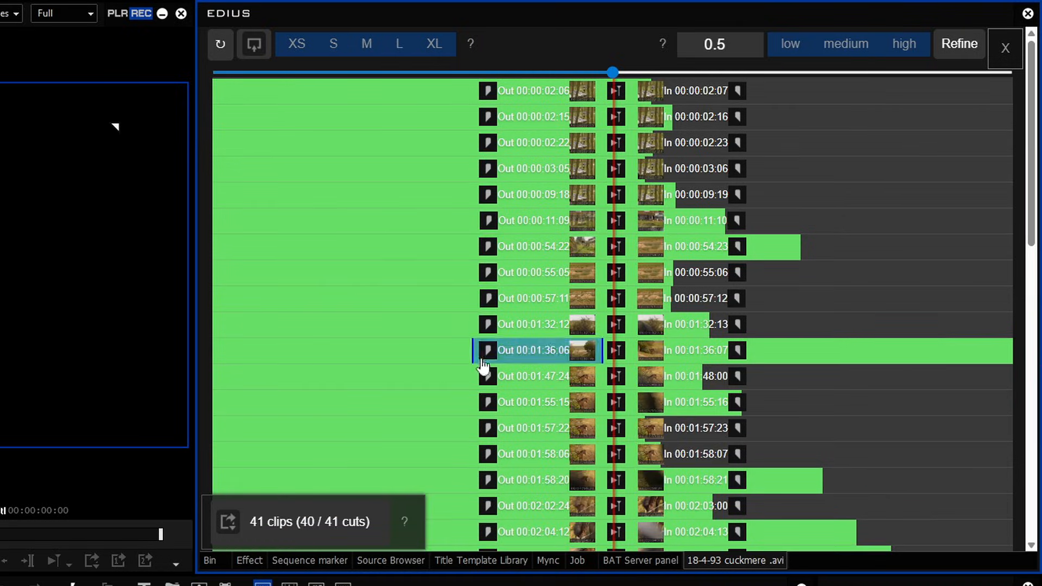
scroll(930, 283, "down", 10)
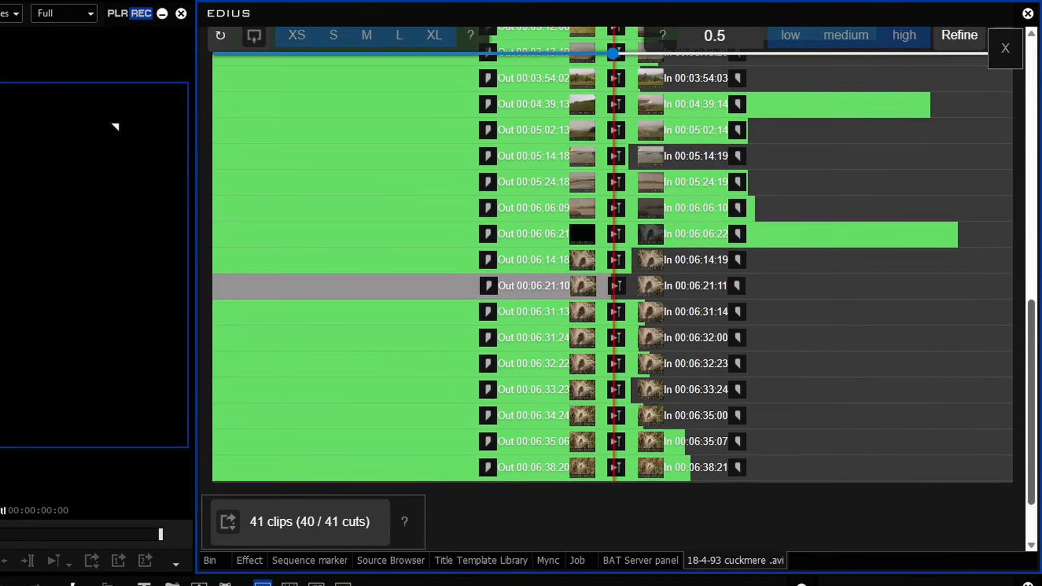
scroll(612, 285, "up", 10)
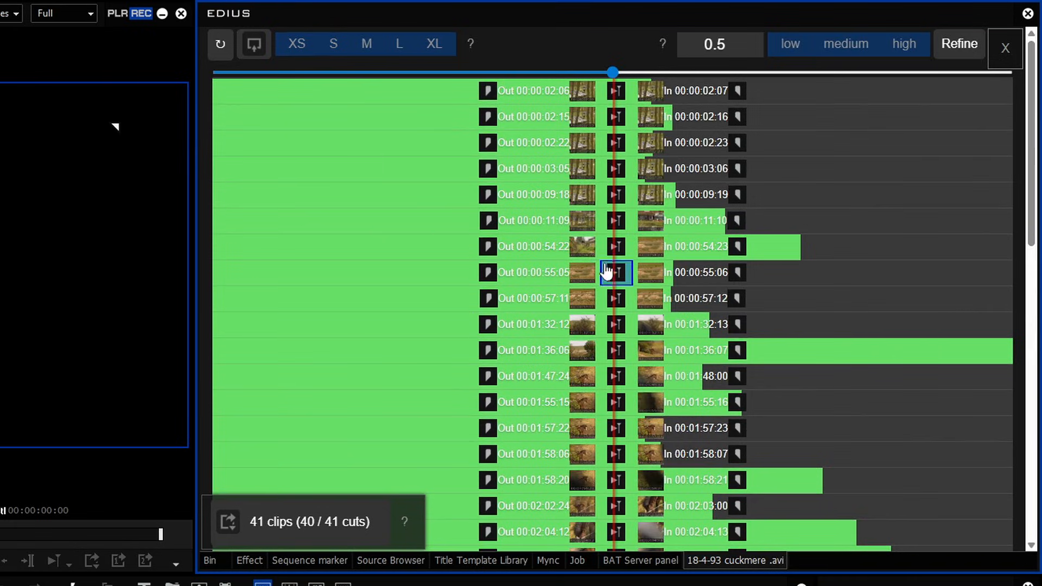
mouse_move(605, 246)
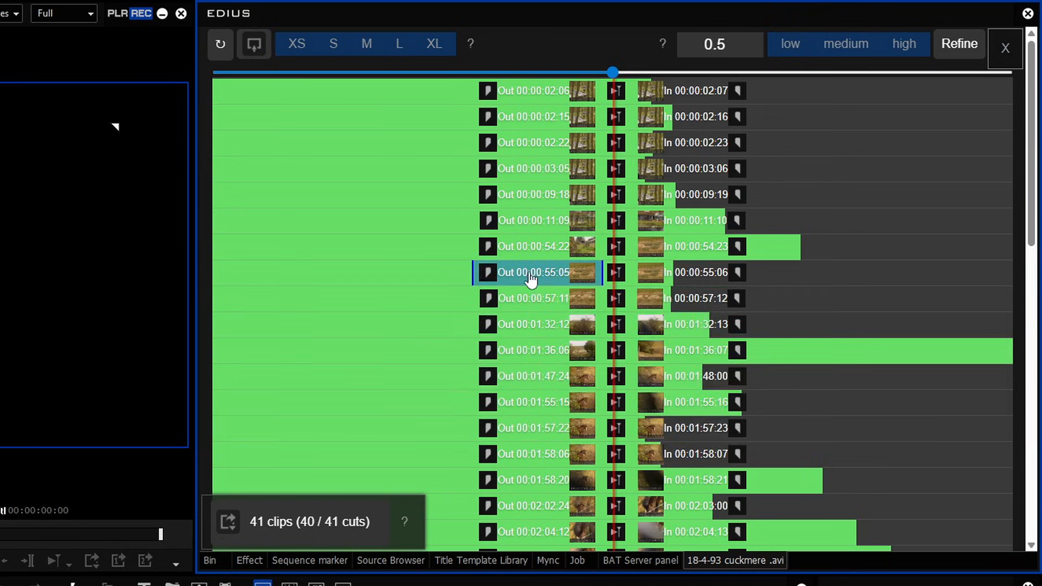
mouse_move(612, 272)
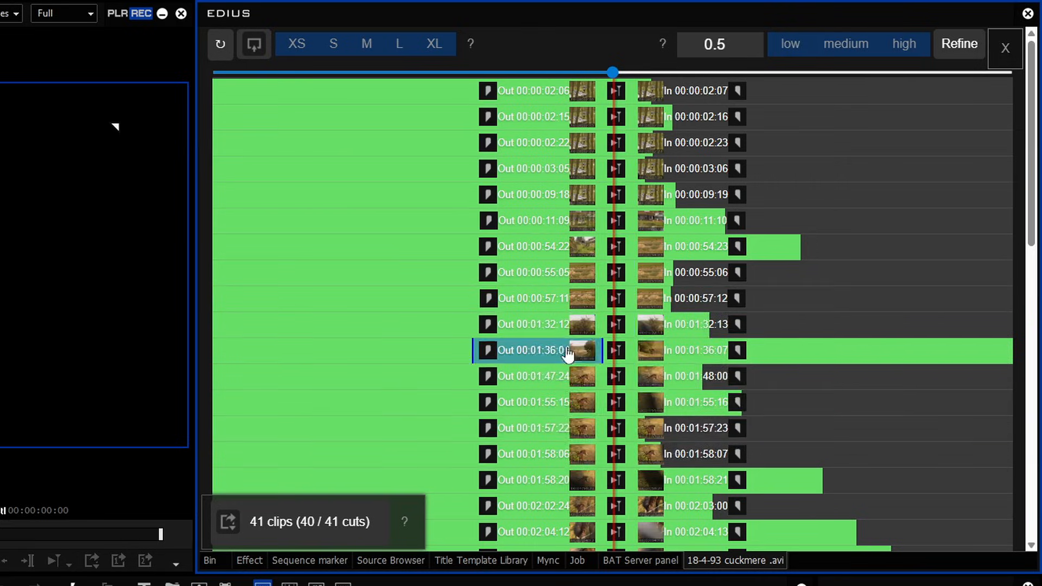
mouse_move(591, 300)
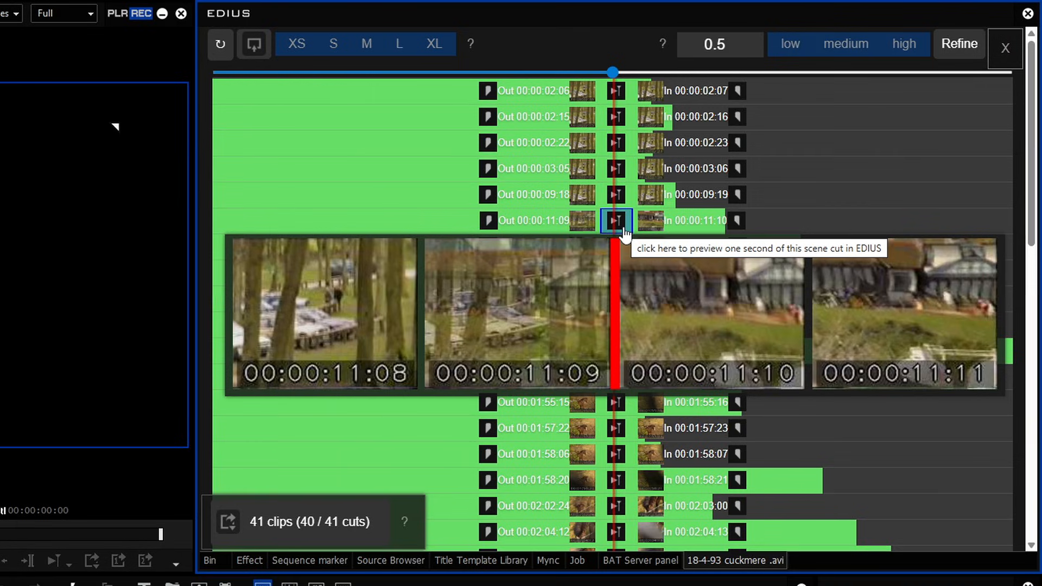
- Compare the low, medium and high scene detection thresholds, finishing on low at 0.3
left_click(794, 50)
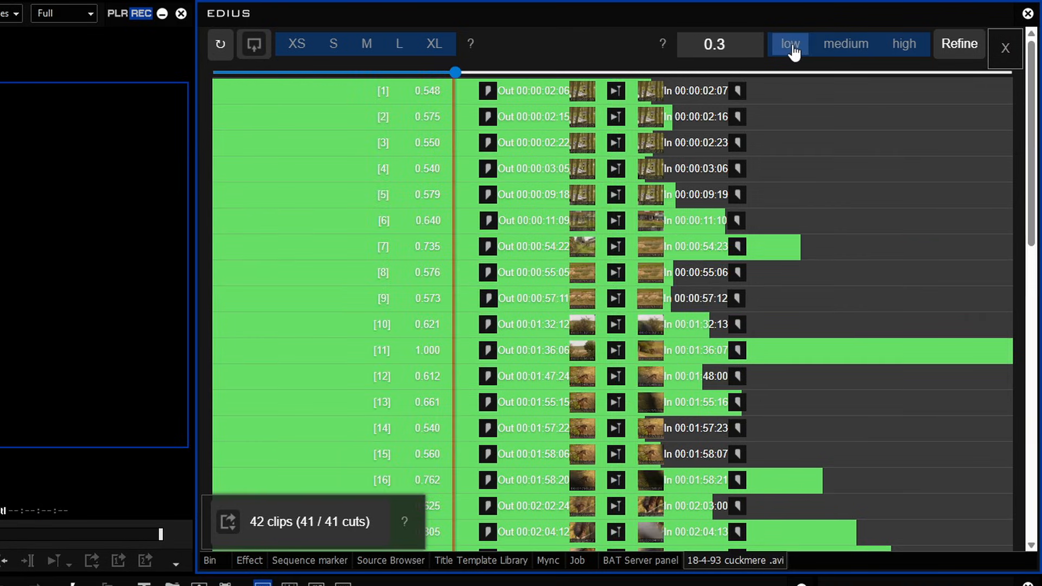
left_click(839, 52)
left_click(902, 46)
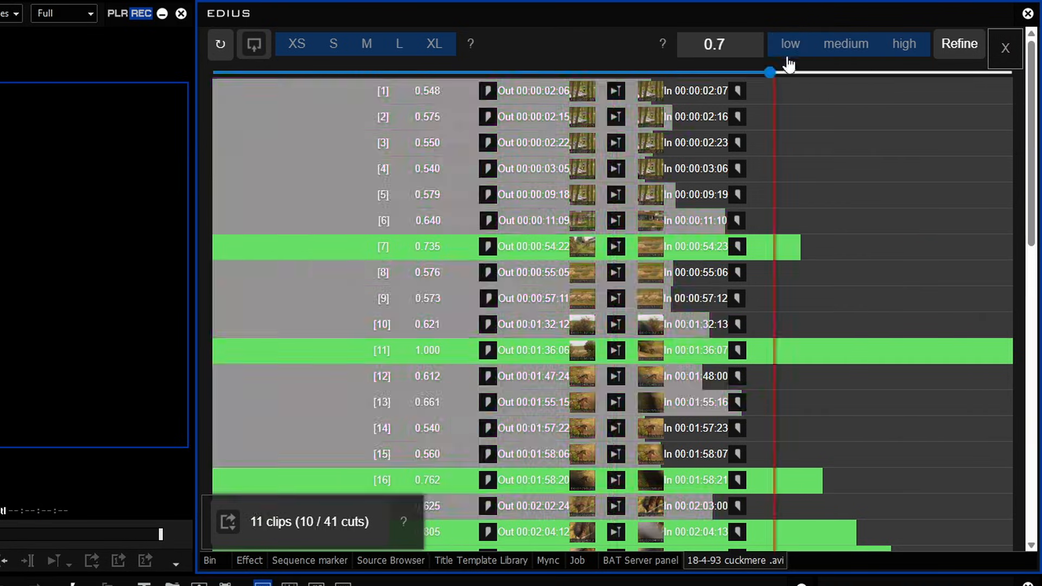
left_click(790, 50)
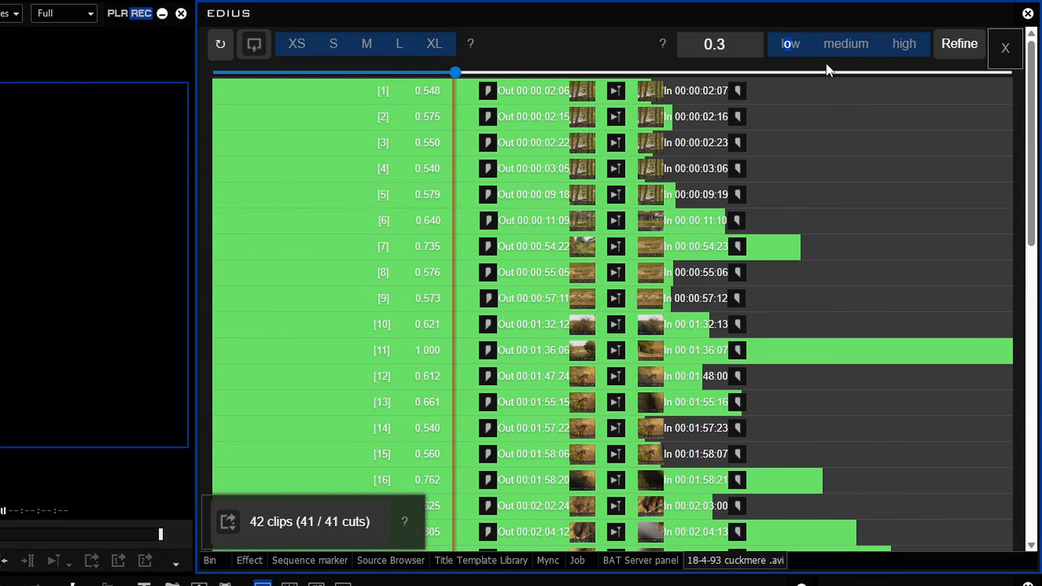
- Compare the medium and high scene detection thresholds, then adjust the threshold to 0.626
left_click(849, 50)
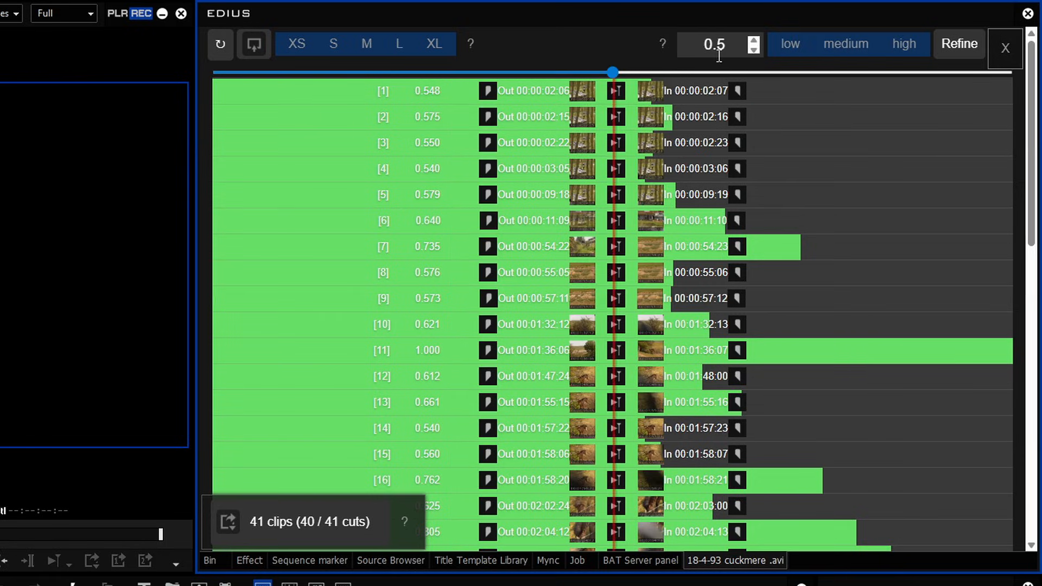
left_click(904, 44)
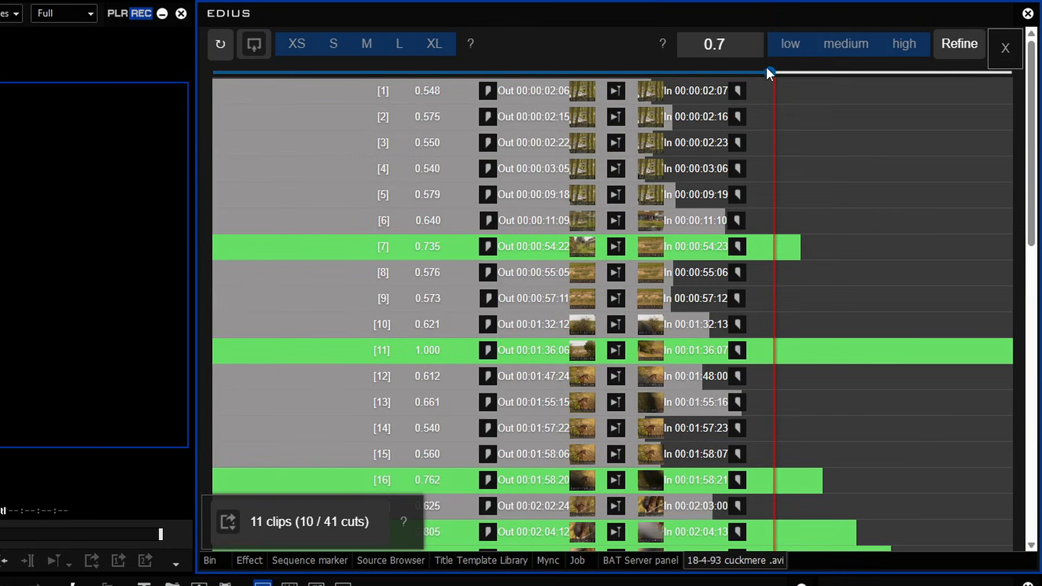
left_click_drag(768, 72, 713, 76)
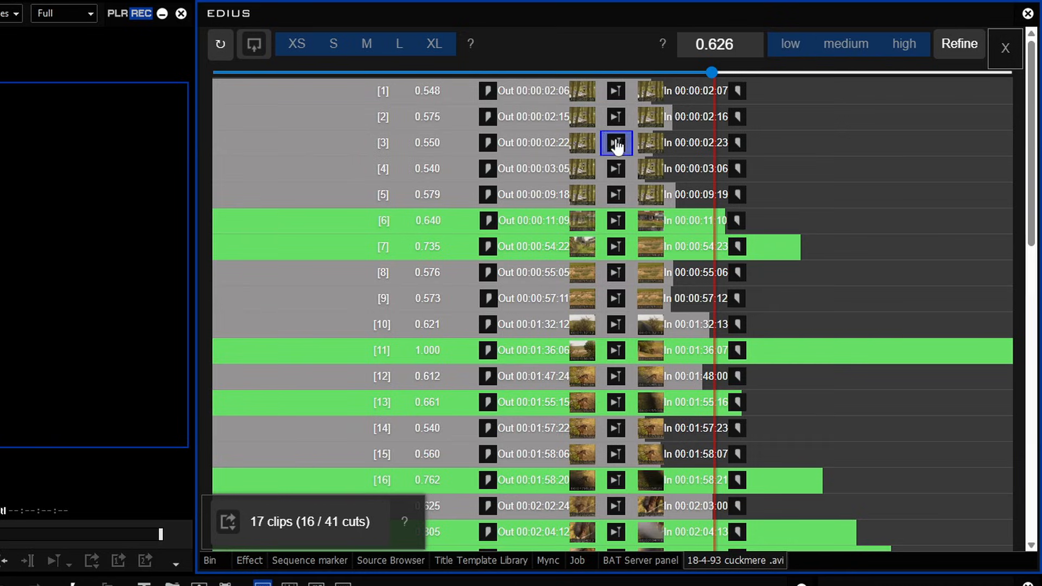
- Compare the row heights of the cut list from XS through S, M and L, finishing on XL
left_click(298, 53)
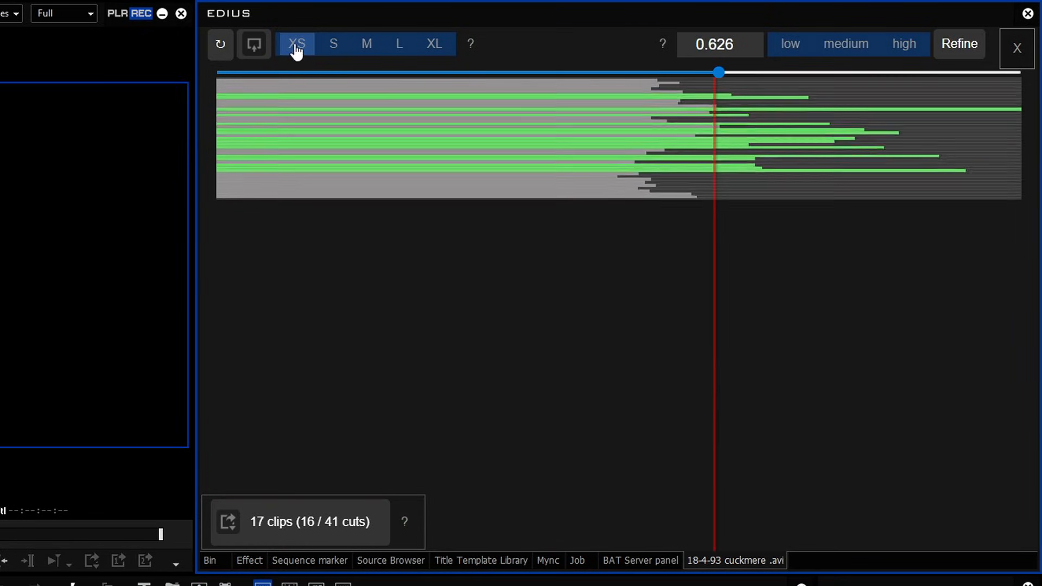
left_click(332, 52)
left_click(363, 47)
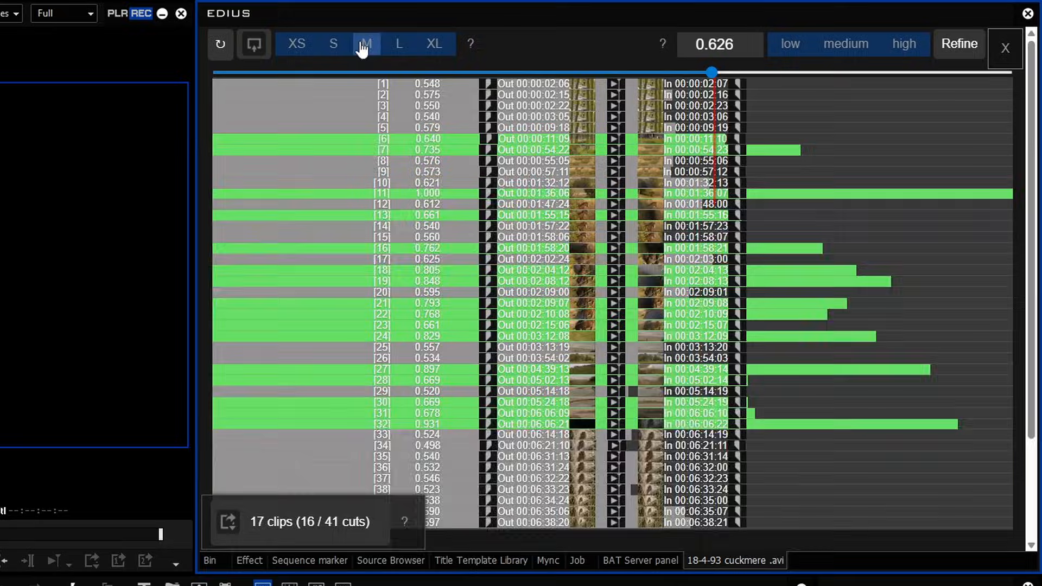
left_click(399, 47)
left_click(435, 48)
mouse_move(493, 112)
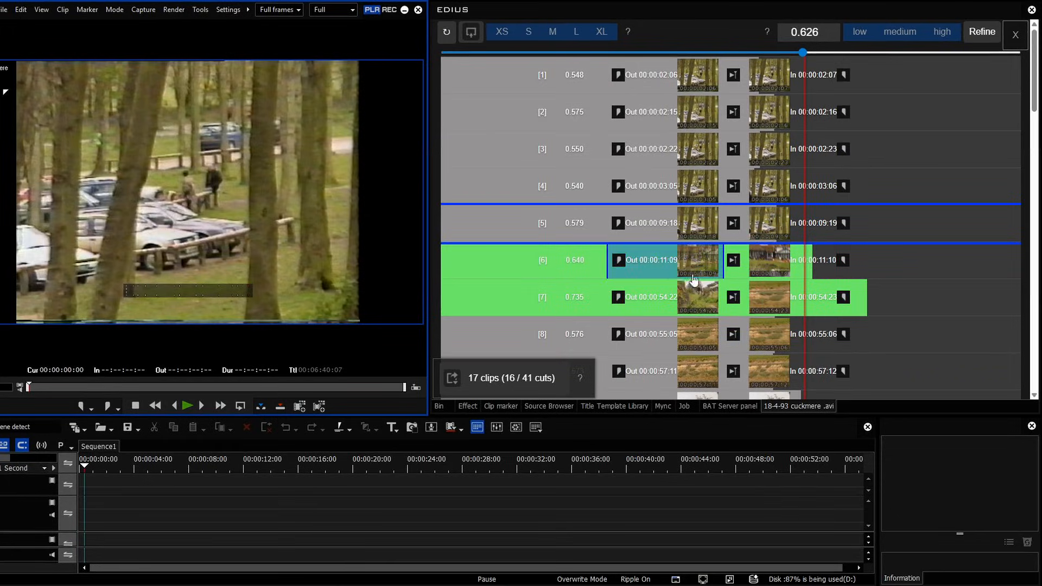
- Check detected cuts 6, 4 and 5 of 18-4-93 cuckmere by playing across them in the player
left_click(731, 263)
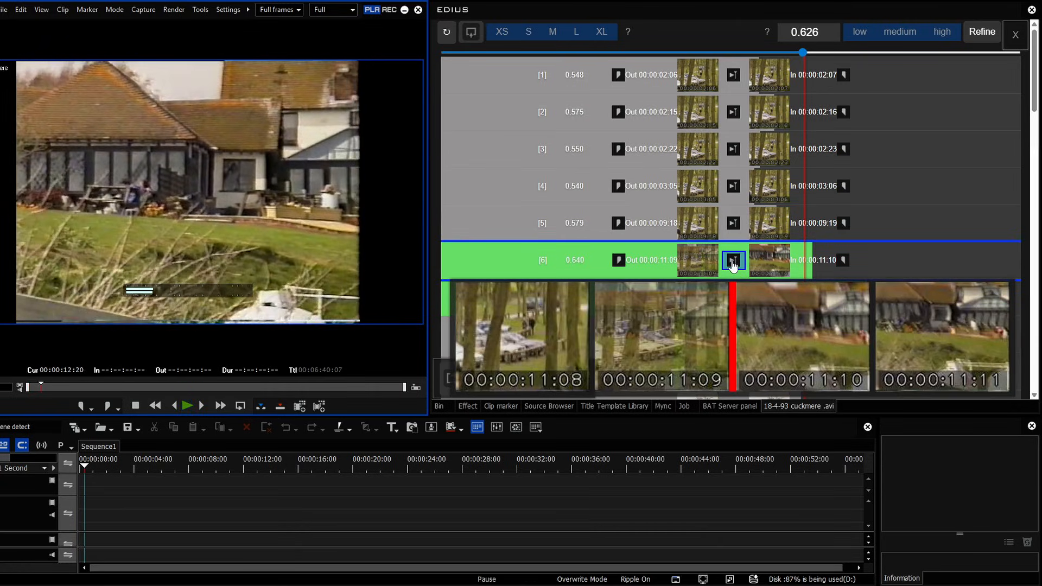
left_click(732, 265)
left_click(735, 186)
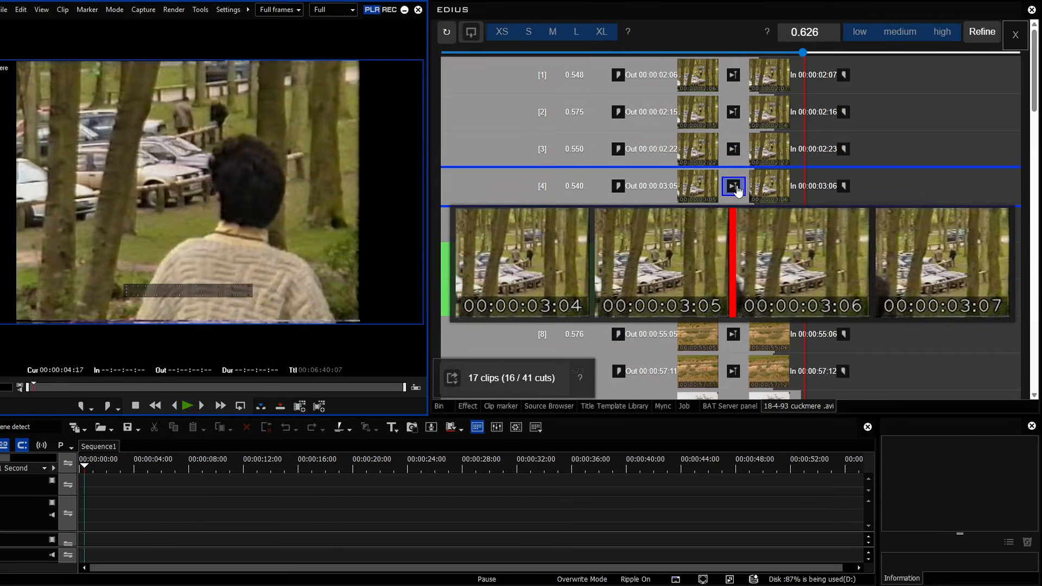
left_click(734, 223)
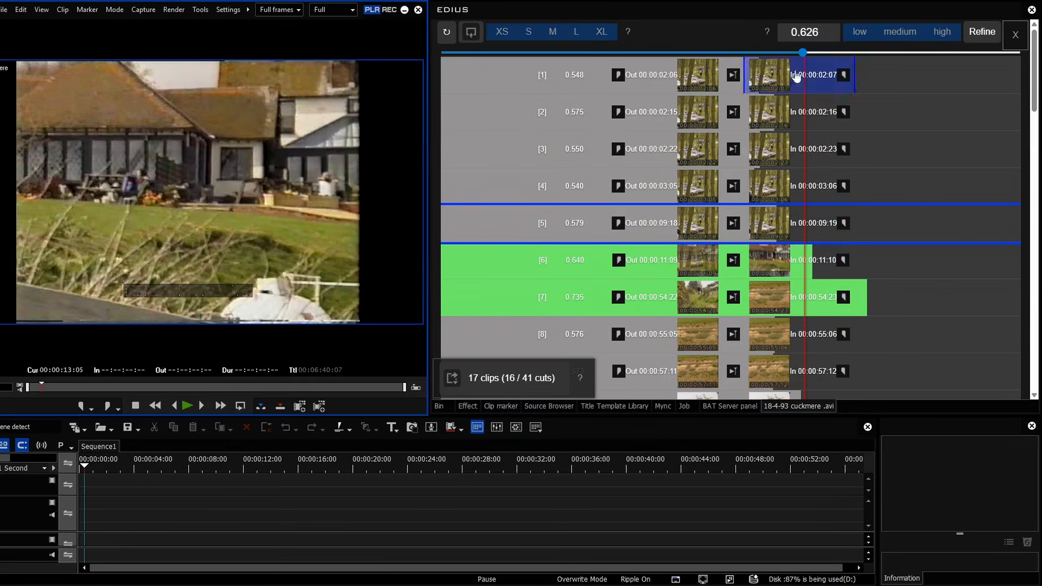
mouse_move(655, 74)
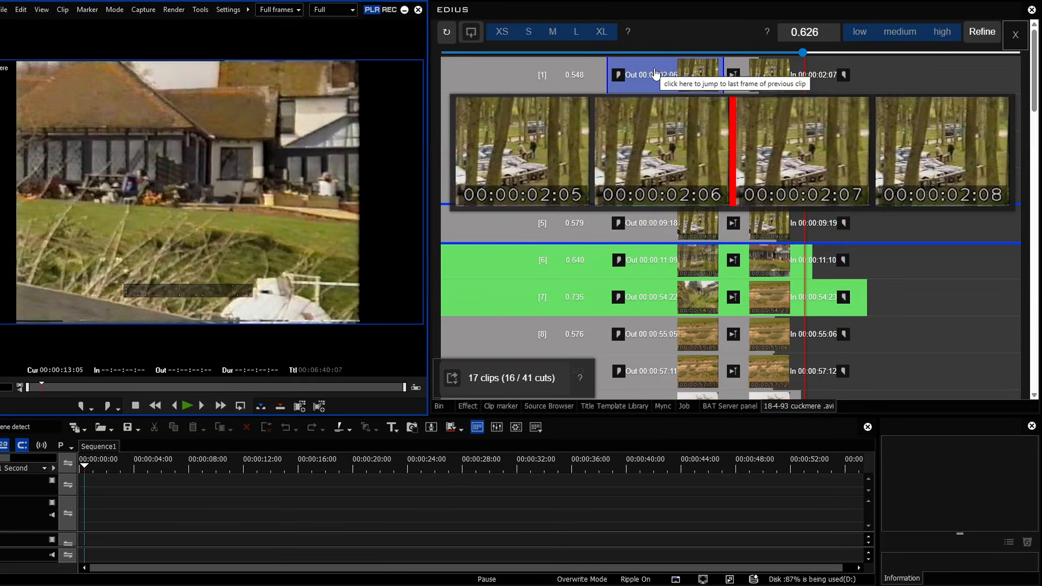
- Lower the scene threshold to 0.55, view the cuts' check boxes in Refine mode and return to Threshold mode
left_click_drag(803, 52, 759, 39)
scroll(777, 52, "down", 4)
left_click(981, 28)
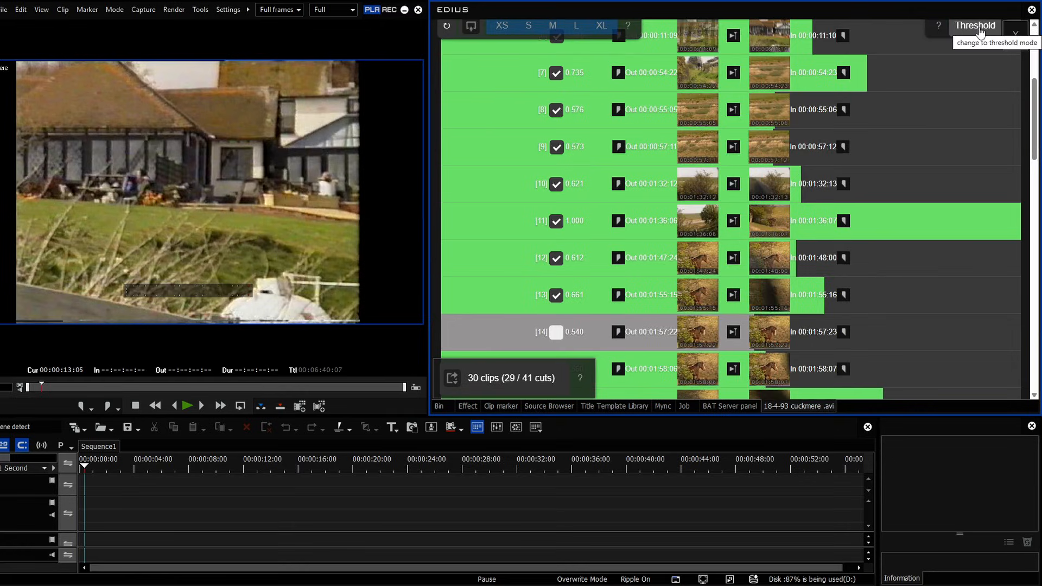
mouse_move(557, 187)
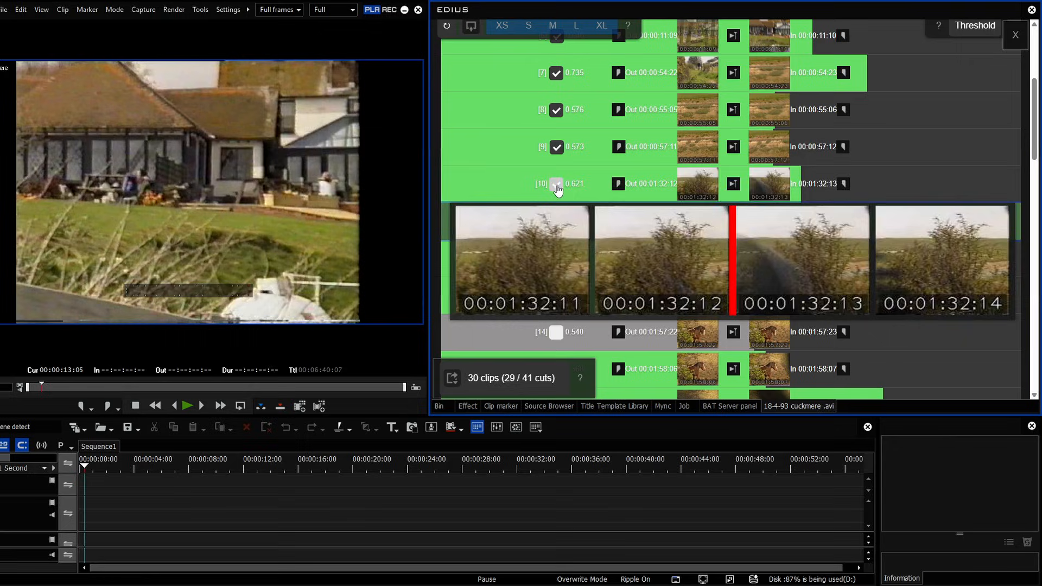
left_click(975, 25)
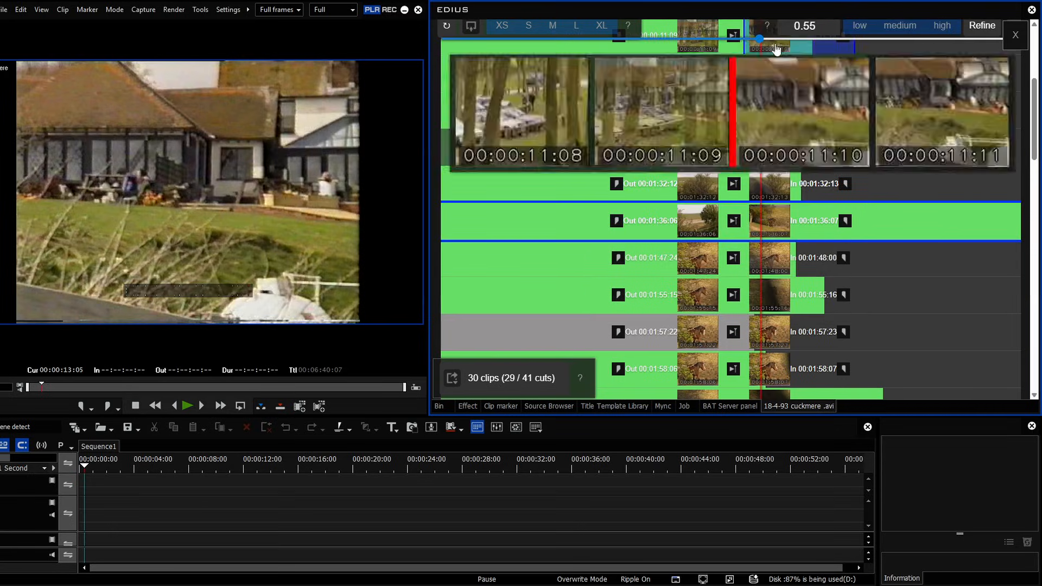
- Raise the threshold to 0.581 and check cuts 11, 12 and 13 by playing across them in the player
left_click(760, 45)
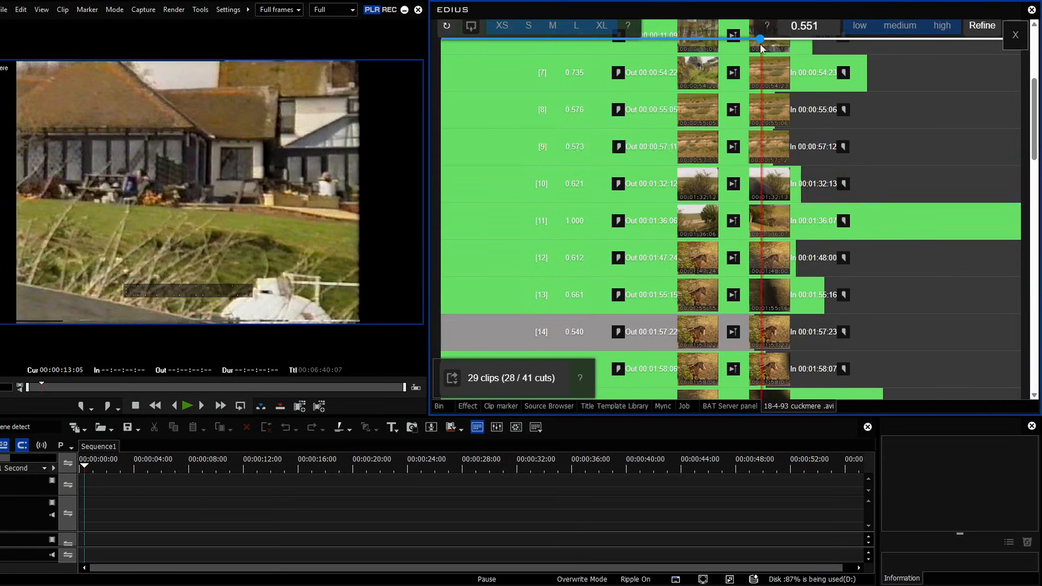
mouse_move(760, 40)
left_mouse_down()
mouse_move(796, 39)
mouse_move(760, 39)
mouse_move(777, 39)
left_mouse_up()
mouse_move(696, 264)
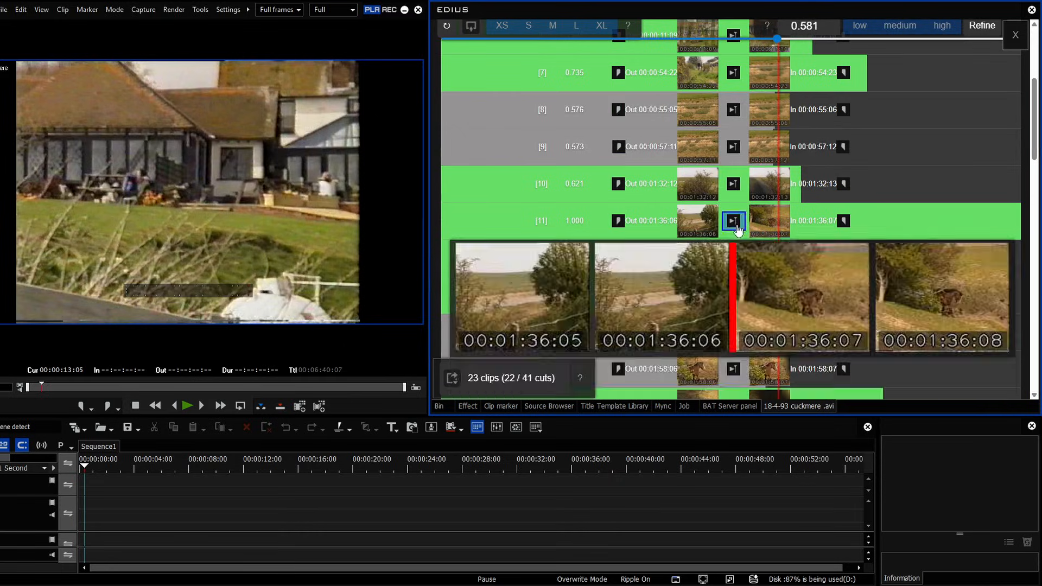
left_click(734, 222)
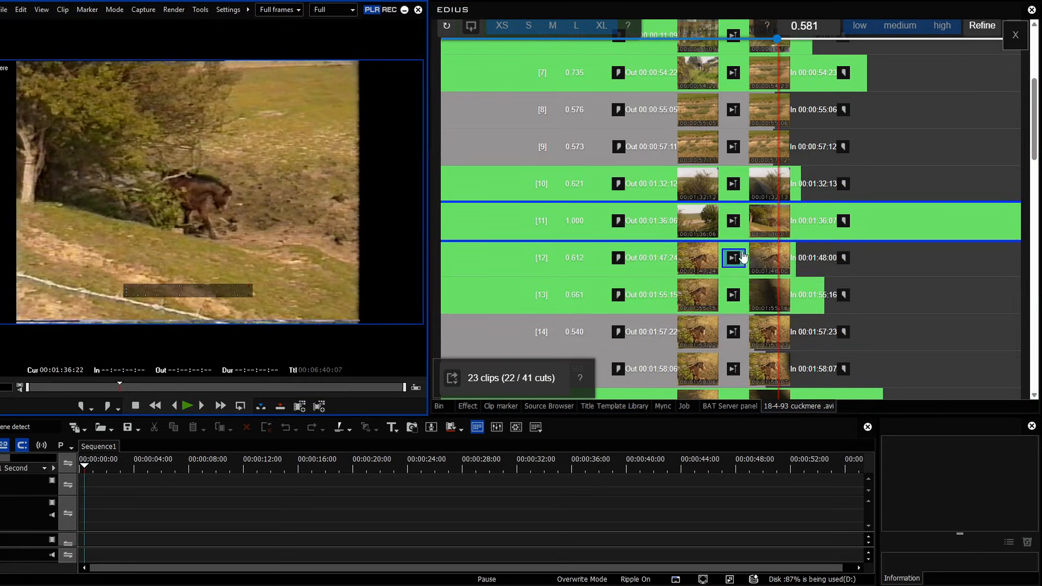
left_click(738, 261)
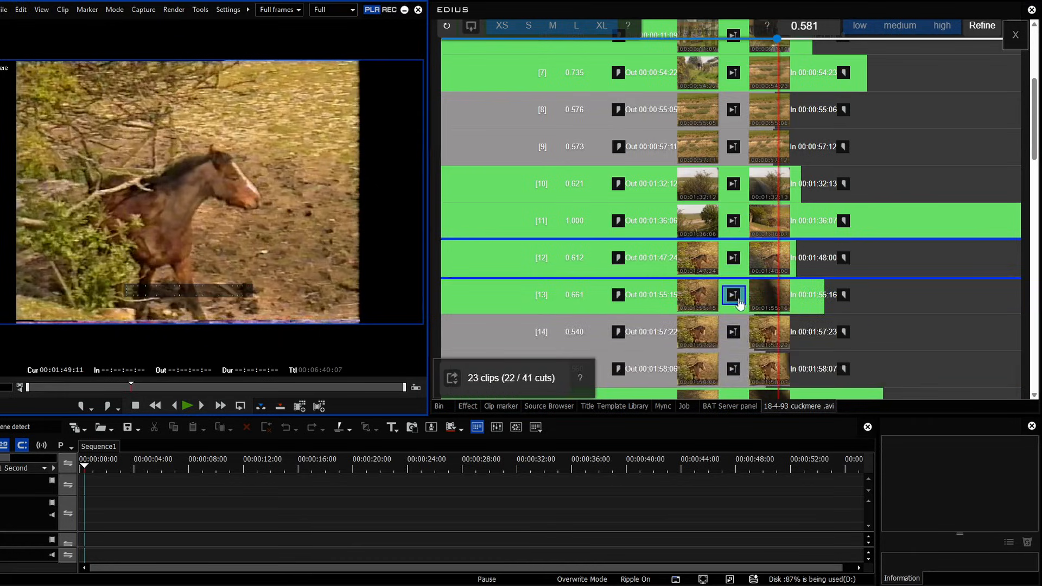
left_click(734, 296)
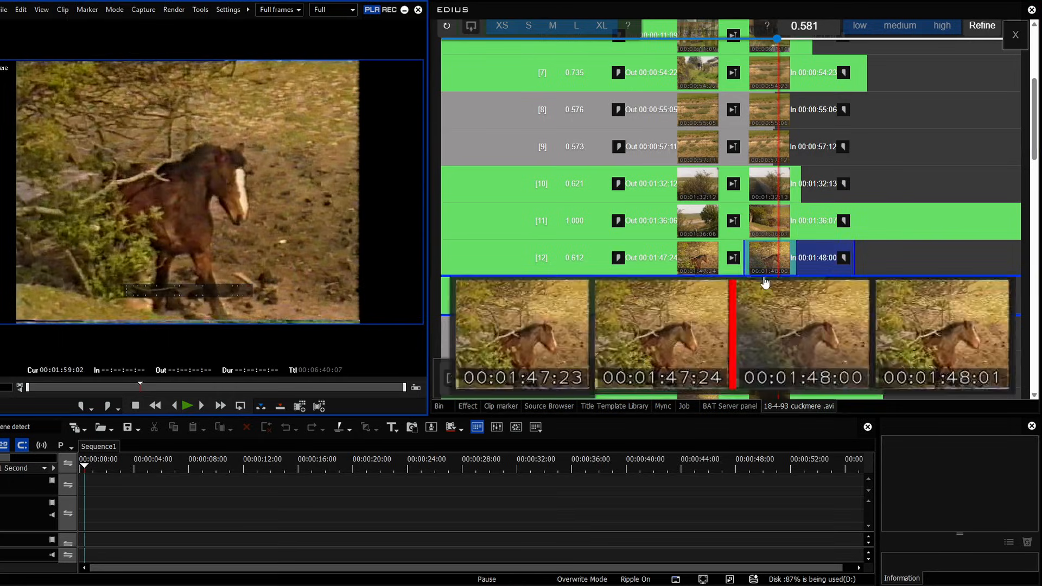
mouse_move(769, 308)
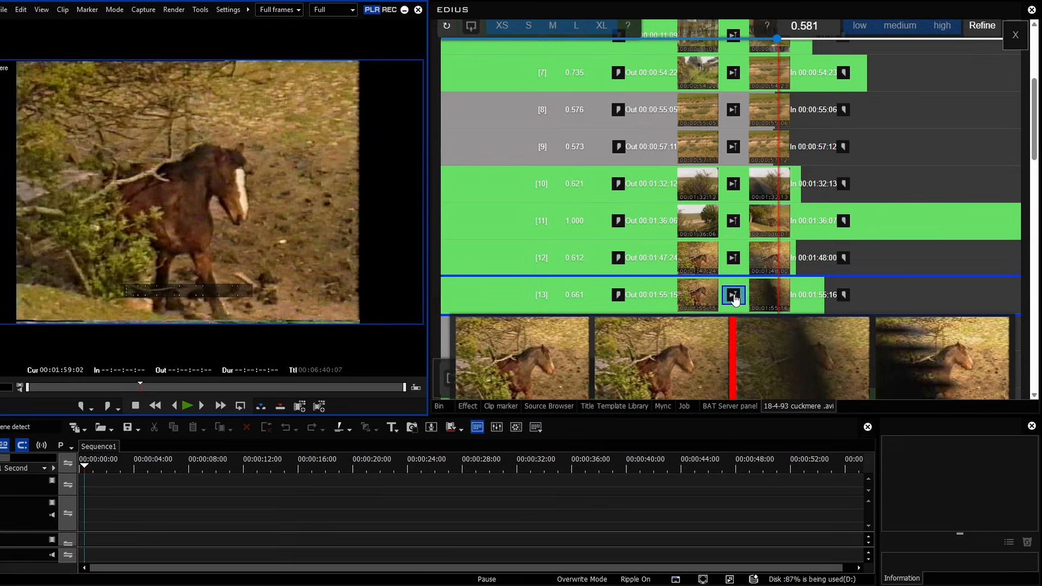
left_click(737, 261)
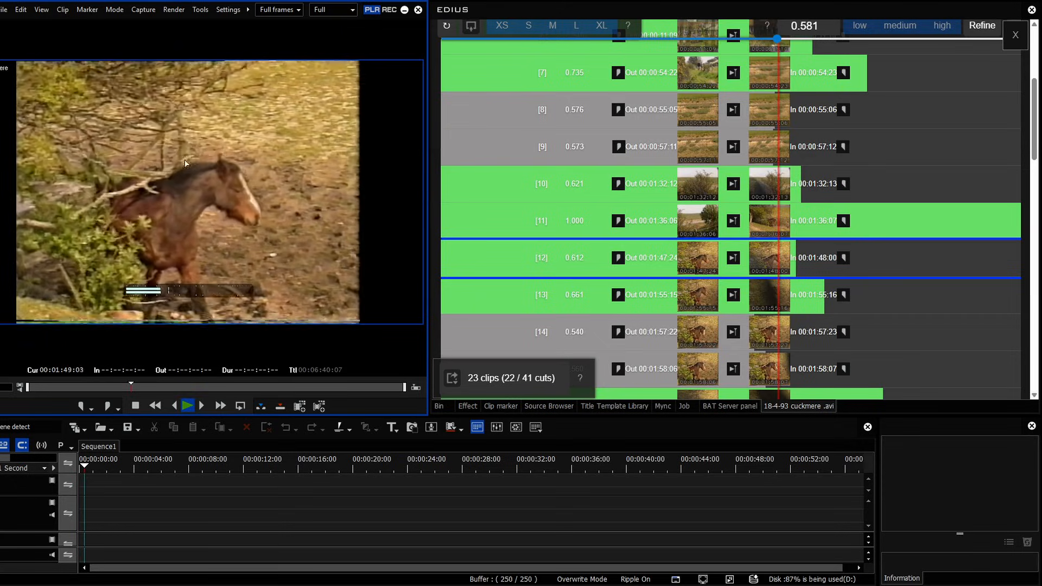
mouse_move(697, 259)
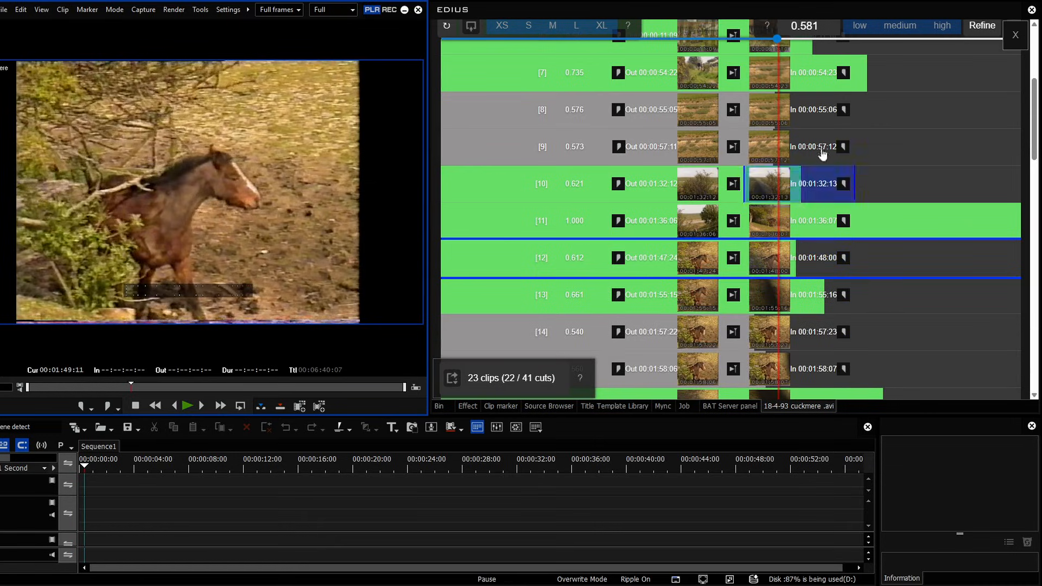
- Set the scene threshold to 0.628 and inspect the selected cuts in Refine mode
left_click_drag(779, 42, 803, 43)
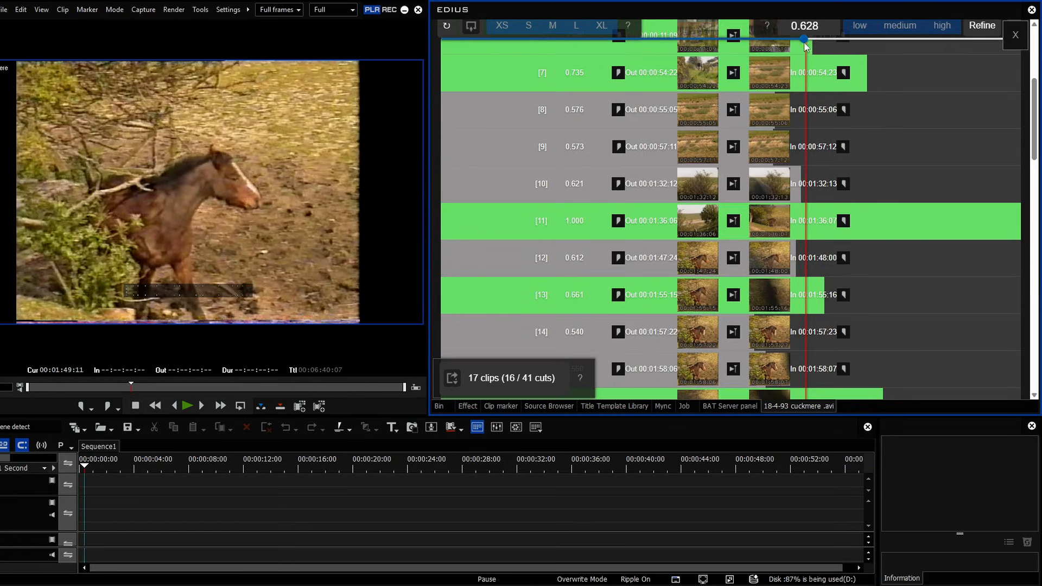
left_click(982, 25)
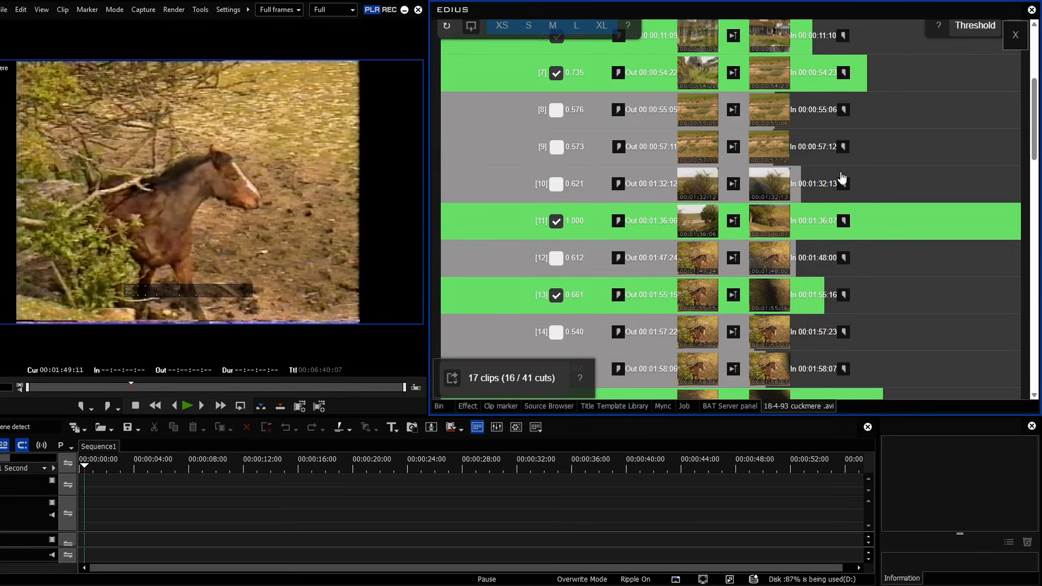
left_click(977, 28)
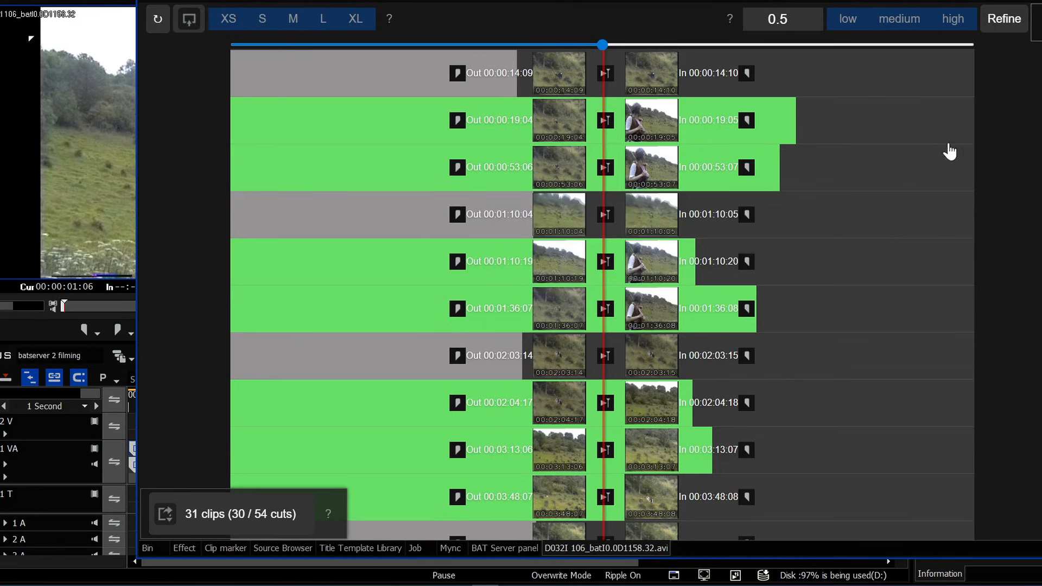
- Review the detected cuts of the D032I 106 clip and create the scene clips with the threshold at 0.386
mouse_move(822, 140)
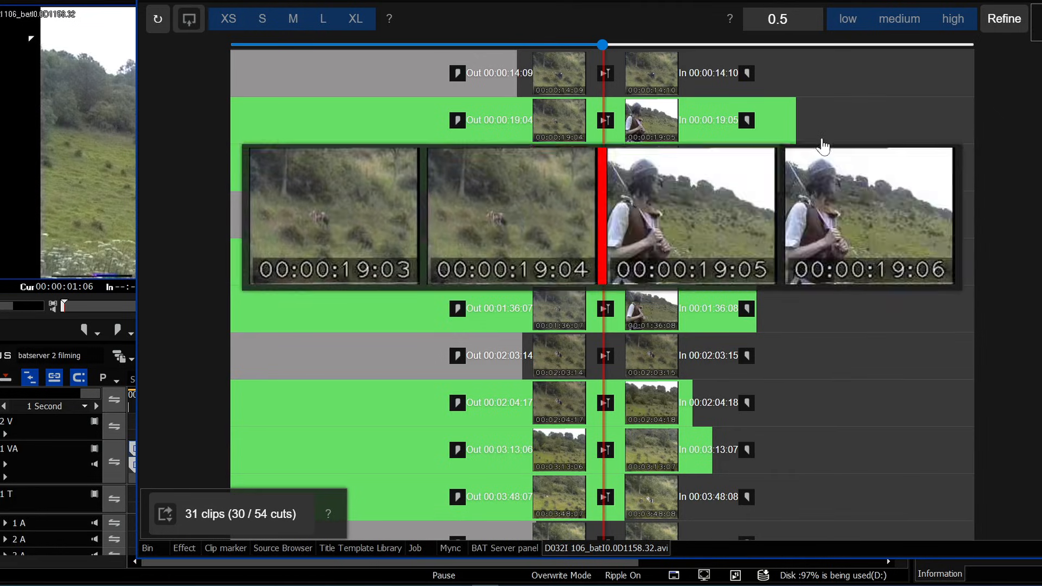
scroll(861, 233, "down", 5)
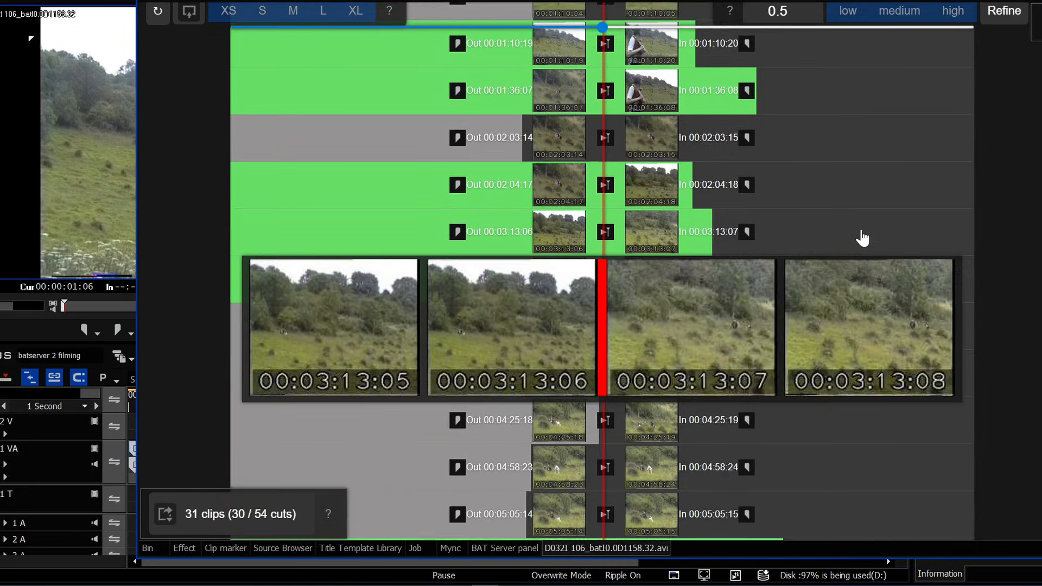
scroll(862, 238, "down", 8)
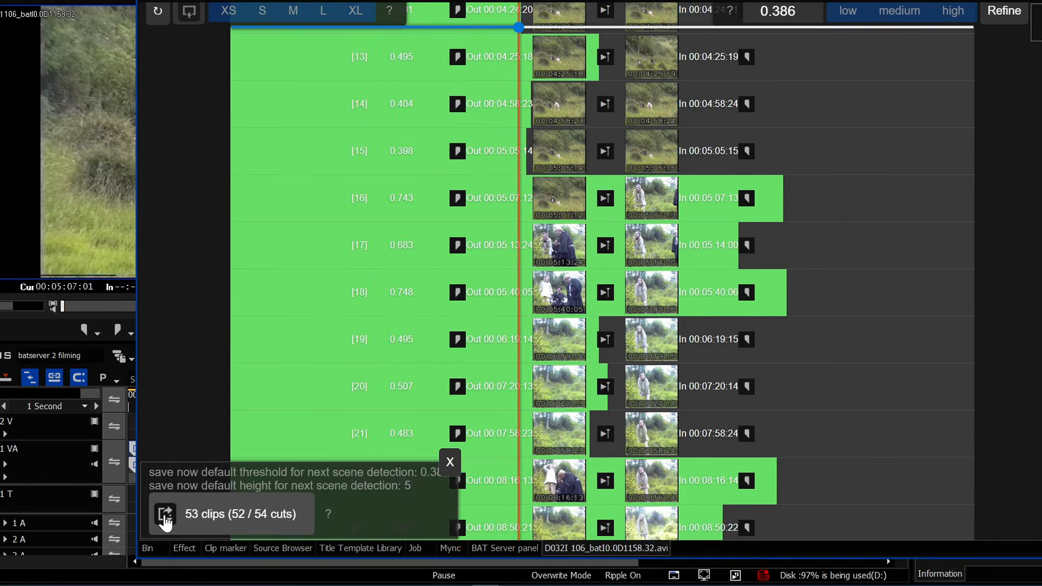
left_click(165, 513)
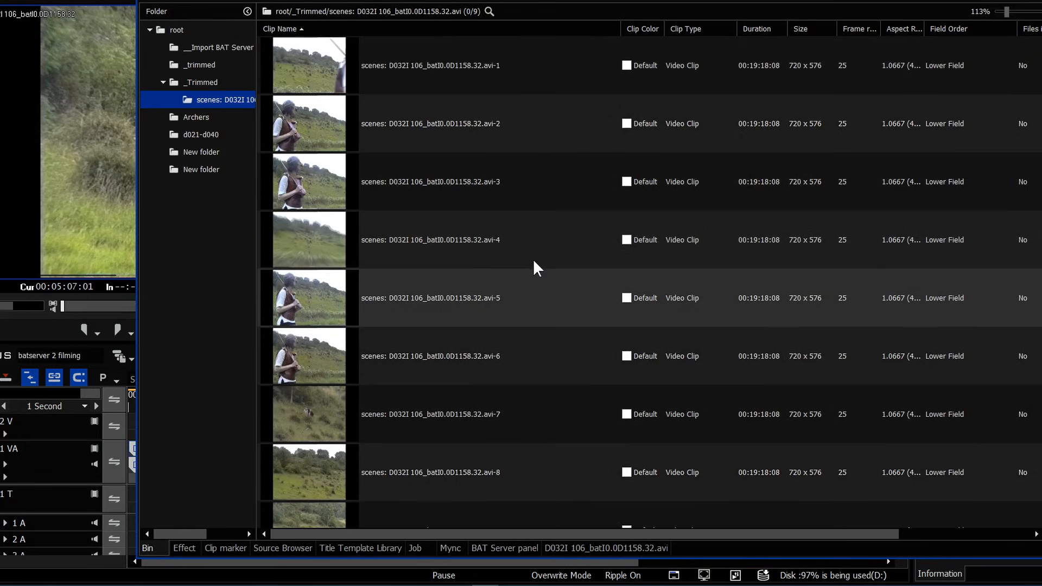
- Open scene clips 3 and 4 of D032I 106 in the player to check their In and Out points
double_click(364, 202)
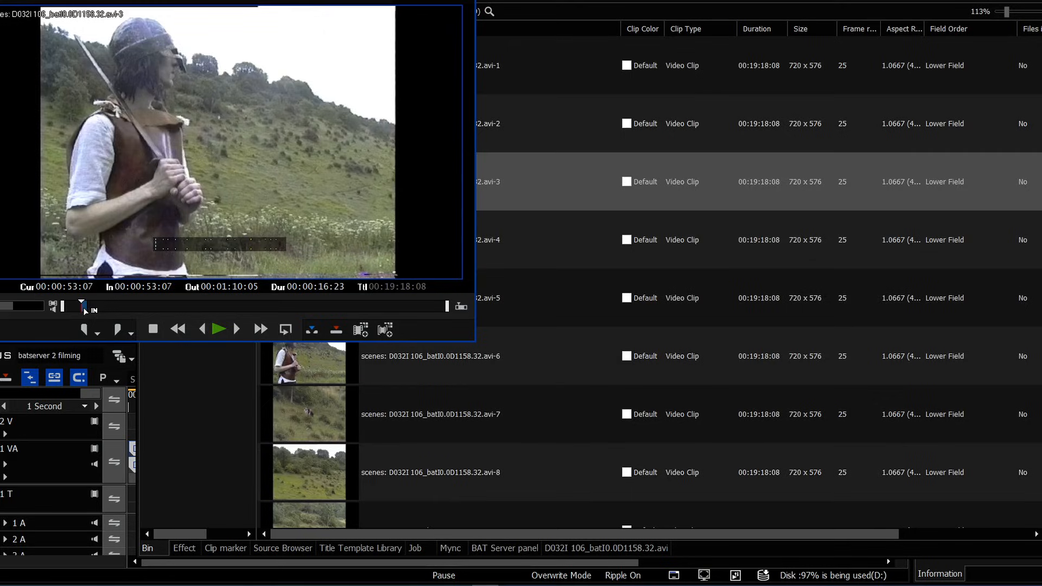
double_click(529, 260)
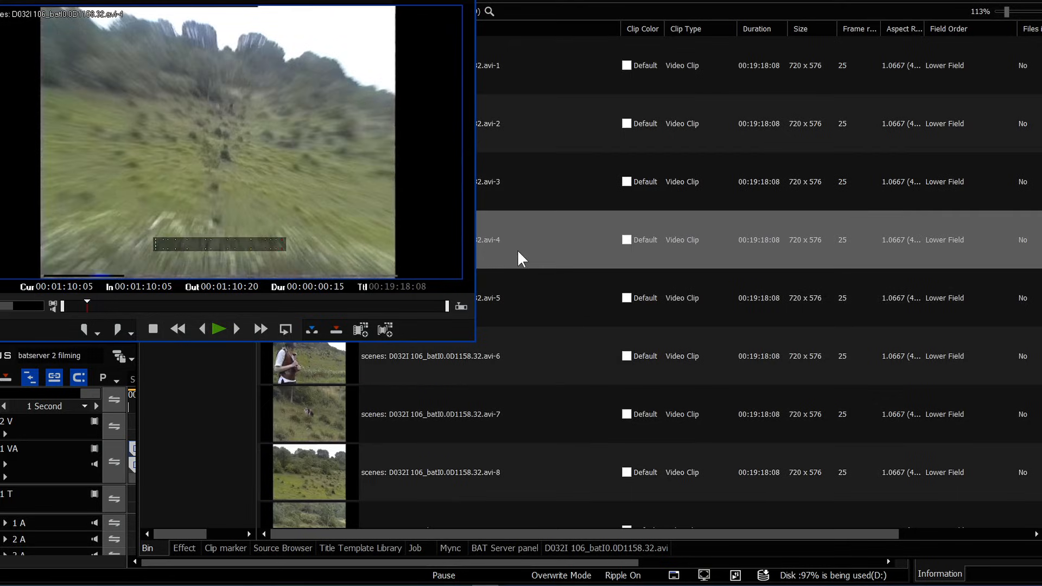
left_click(462, 307)
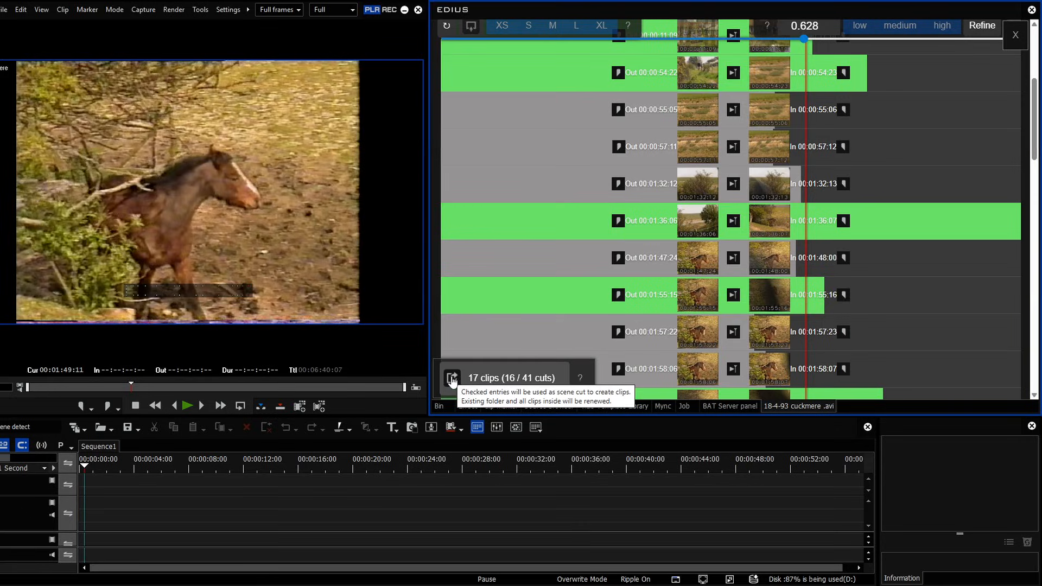
- Create the scene clips of 18-4-93 cuckmere at the 0.628 threshold and import the database updates into the project
left_click(451, 378)
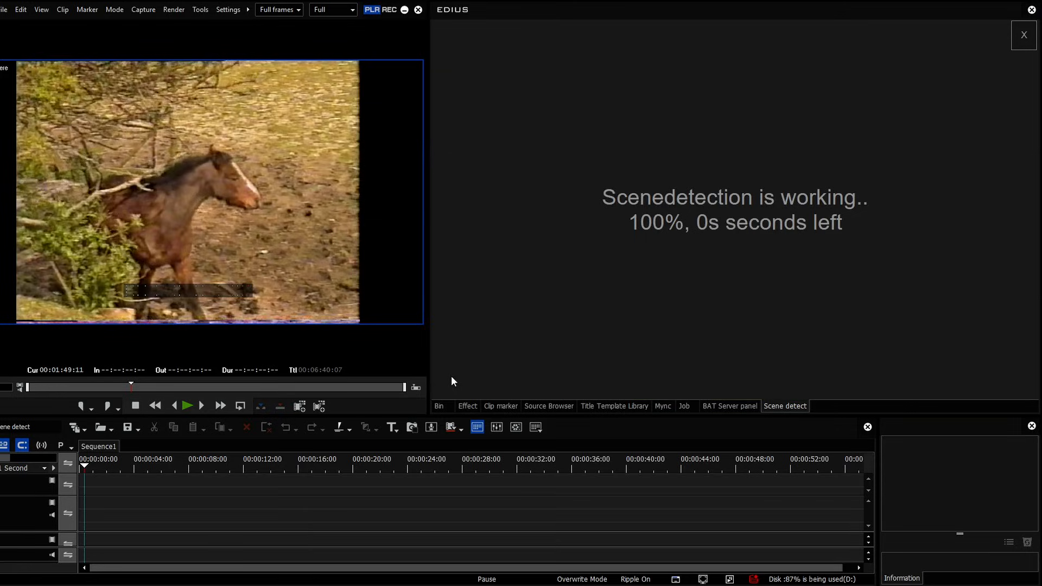
left_click(442, 407)
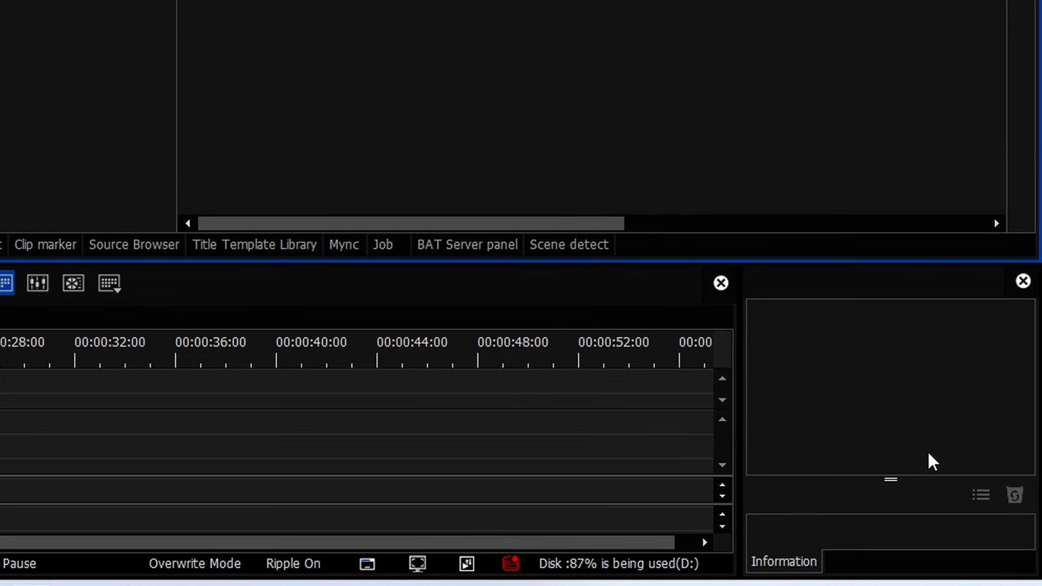
mouse_move(512, 571)
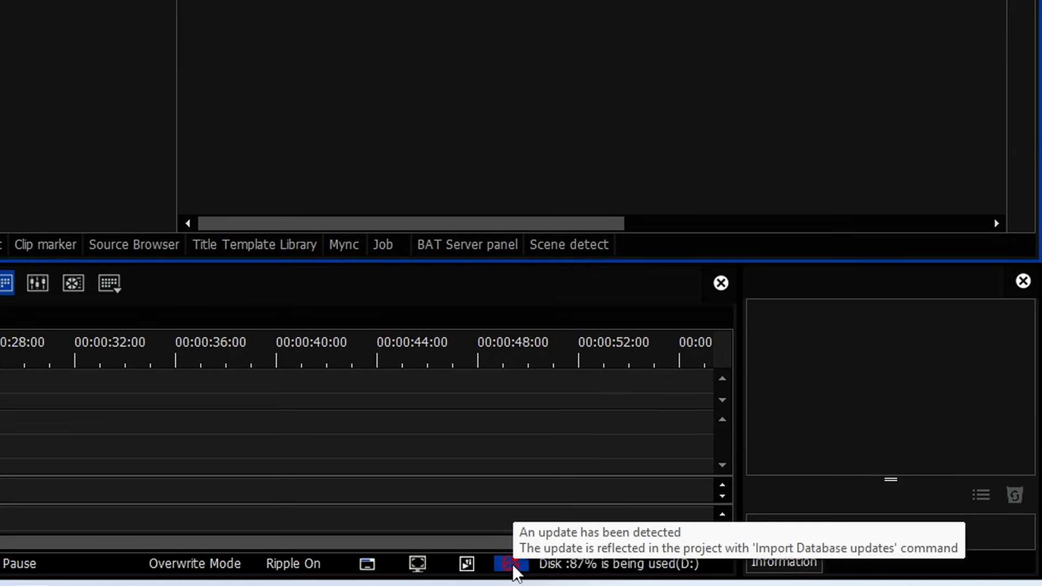
left_click(516, 564)
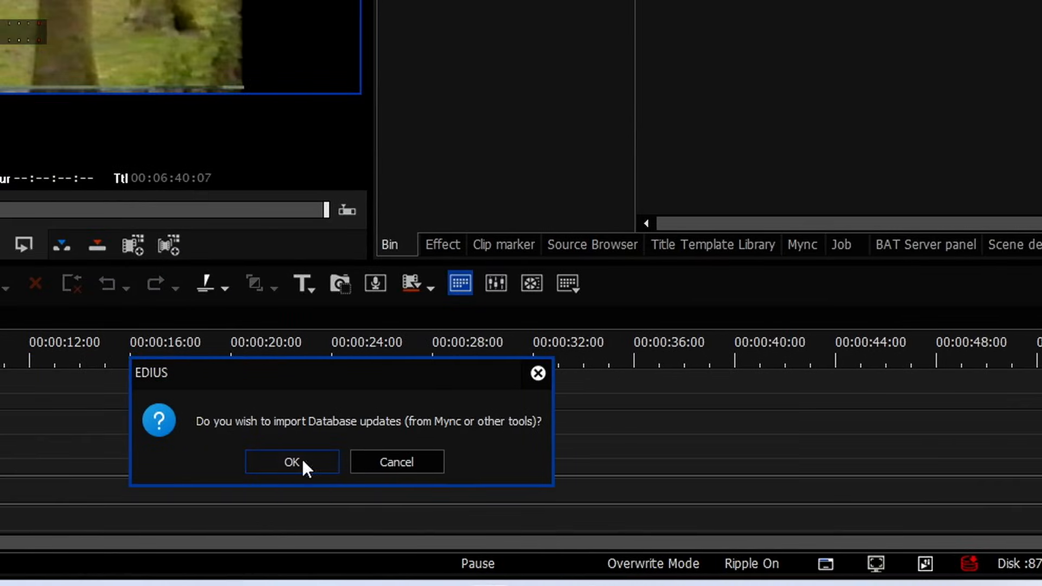
left_click(295, 464)
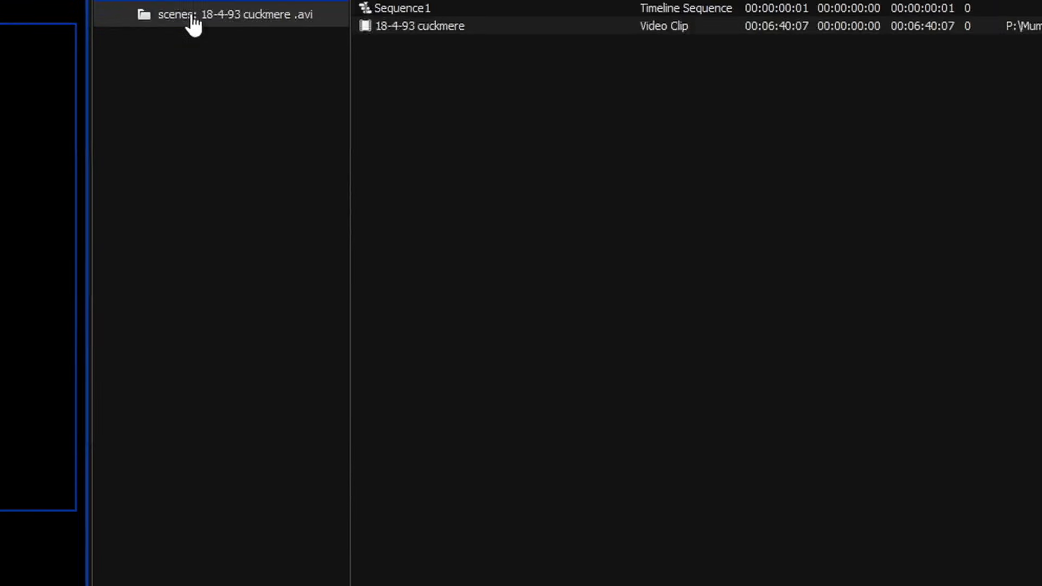
- Open scene clips 2, 11 and 9 from the new scenes folder and check their ranges, scrubbing within and beyond the In and Out points
left_click(192, 17)
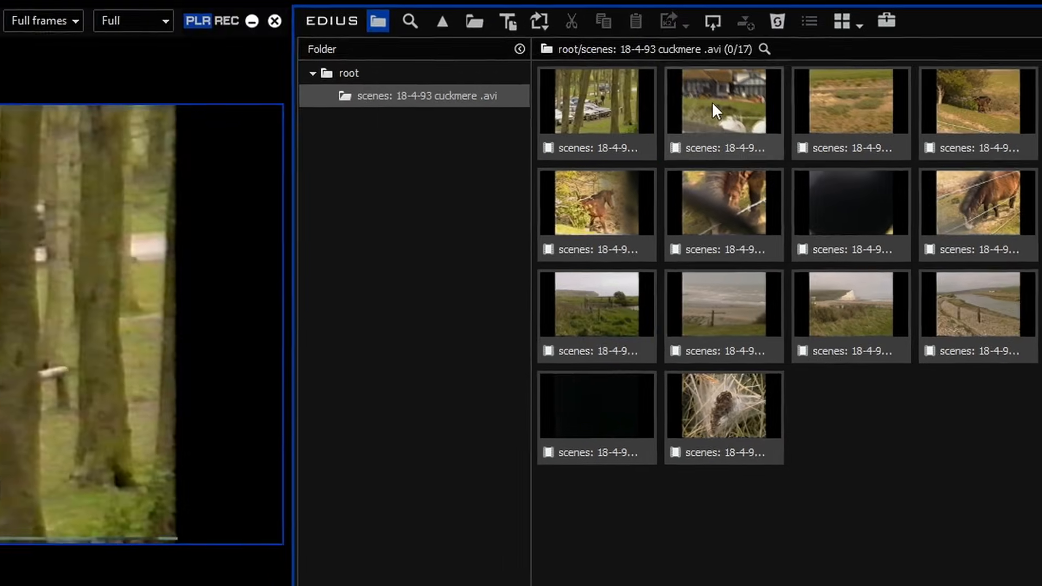
double_click(503, 112)
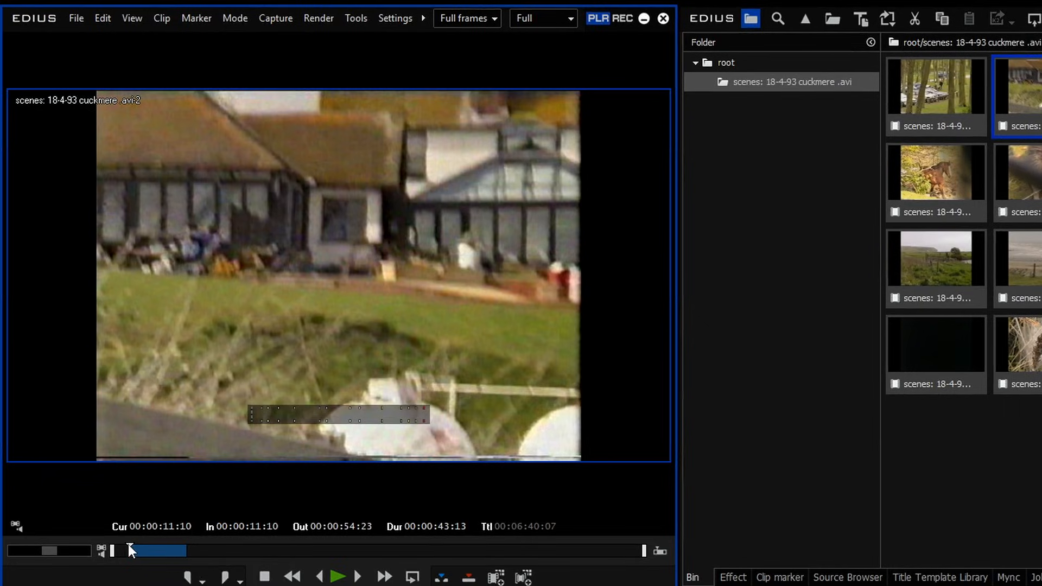
left_click_drag(129, 545, 200, 545)
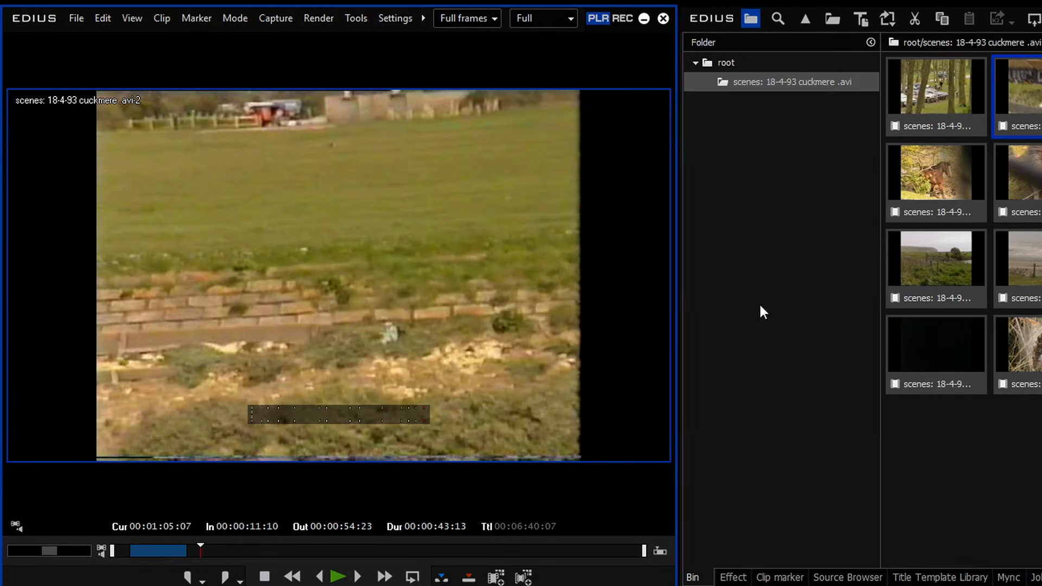
double_click(934, 259)
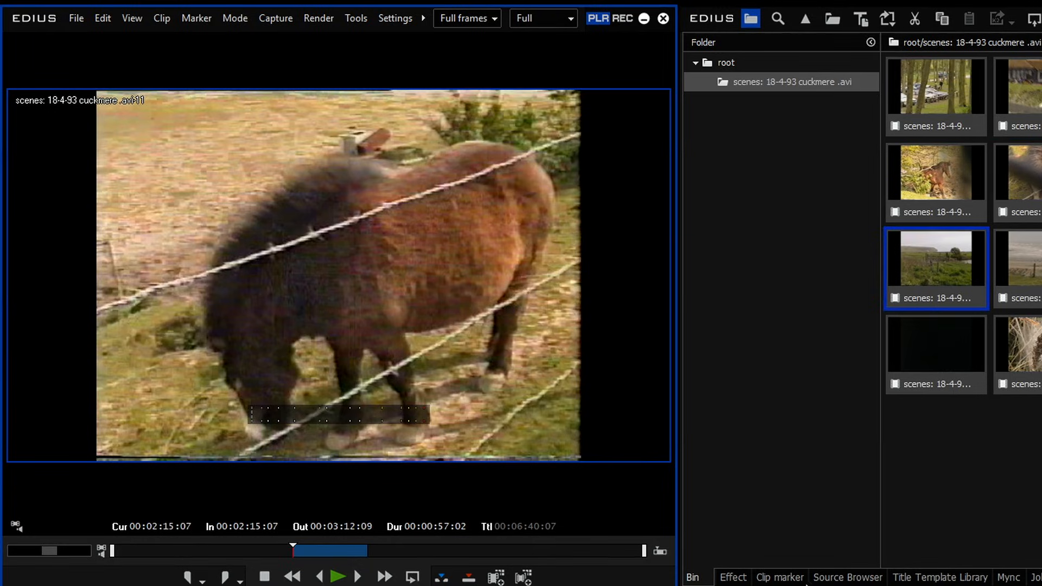
left_click(658, 552)
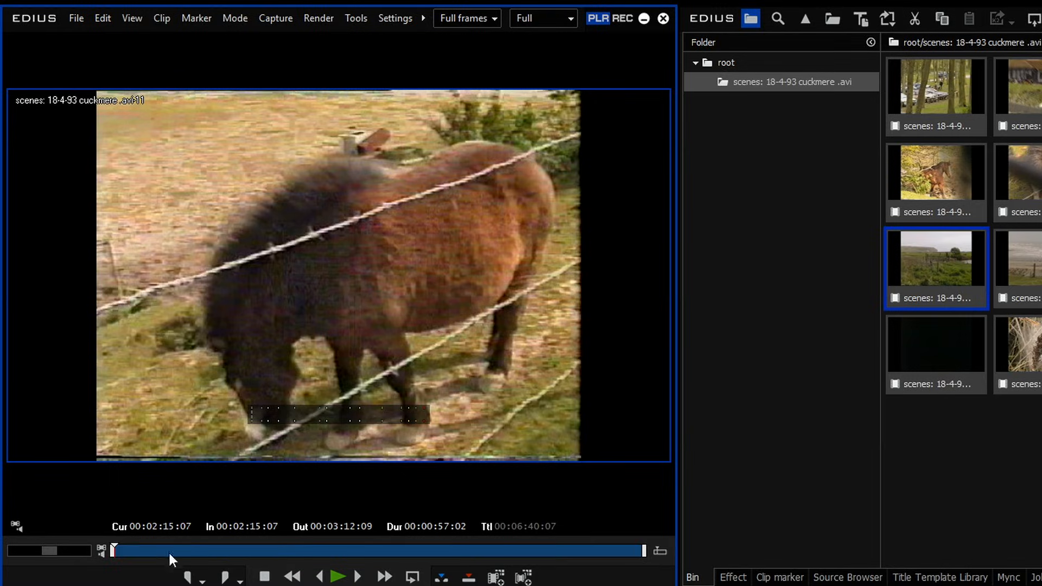
left_click_drag(169, 554, 254, 561)
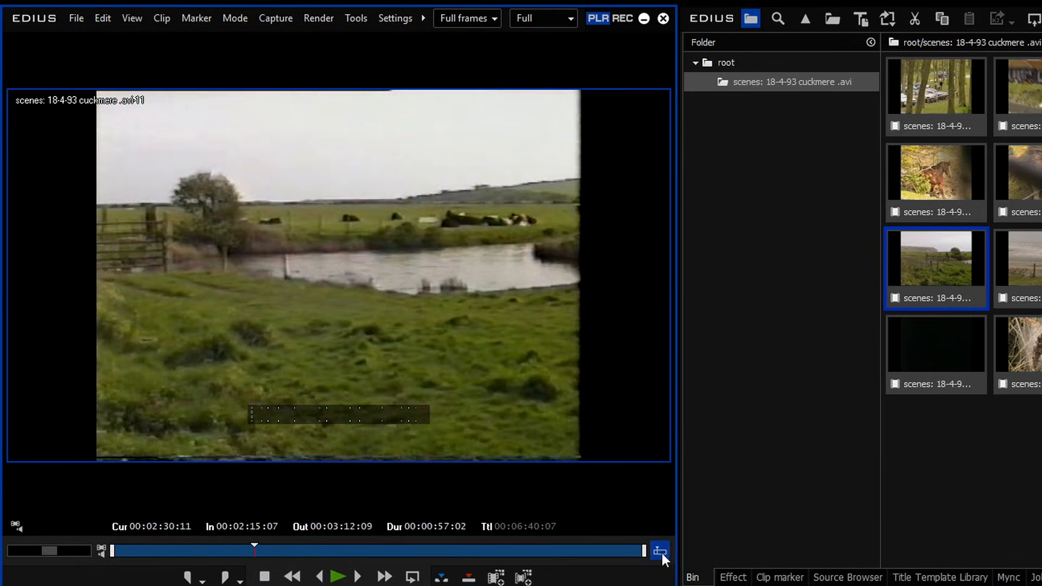
left_click(661, 553)
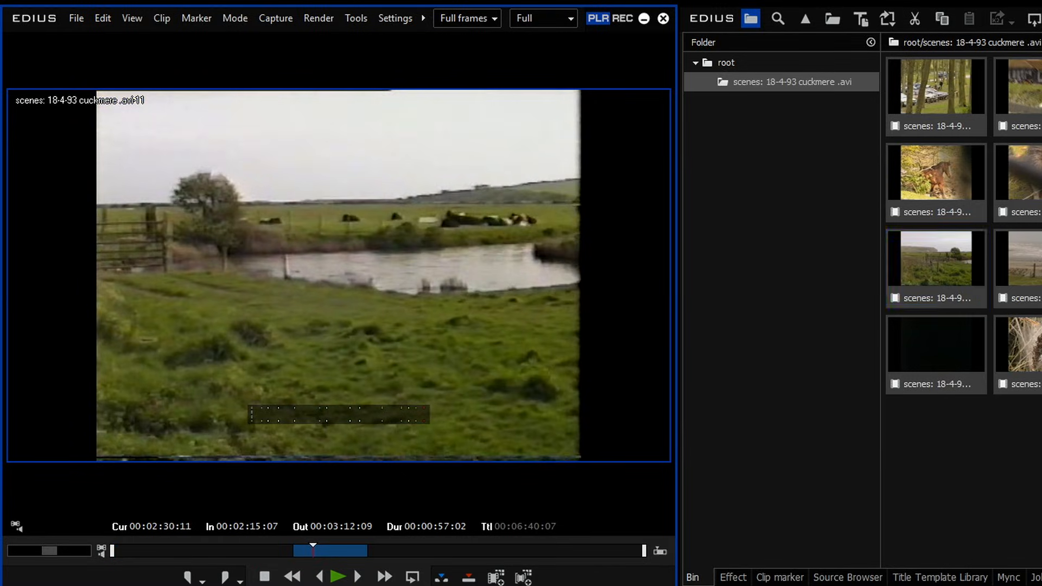
double_click(923, 333)
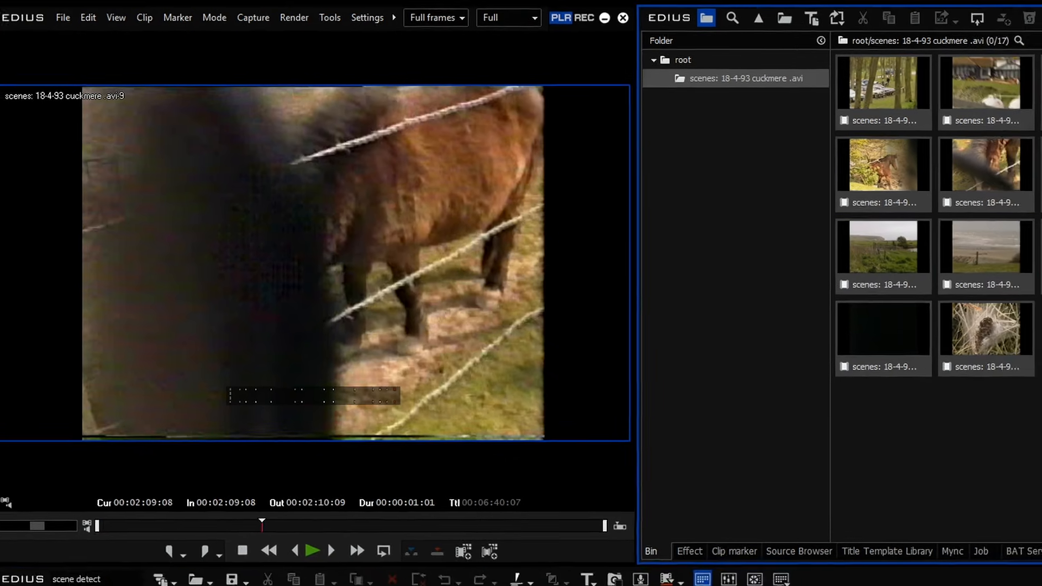
- Place all the scene clips on the timeline in order and scrub to the short horse scenes
left_click_drag(1020, 424, 913, 58)
left_click_drag(922, 82, 57, 526)
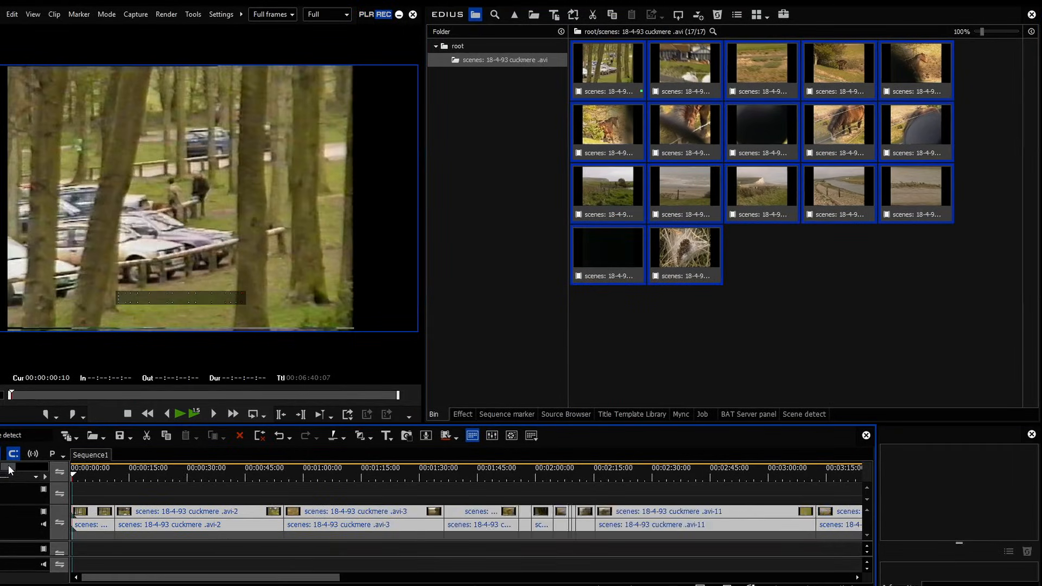
left_click_drag(9, 468, 22, 467)
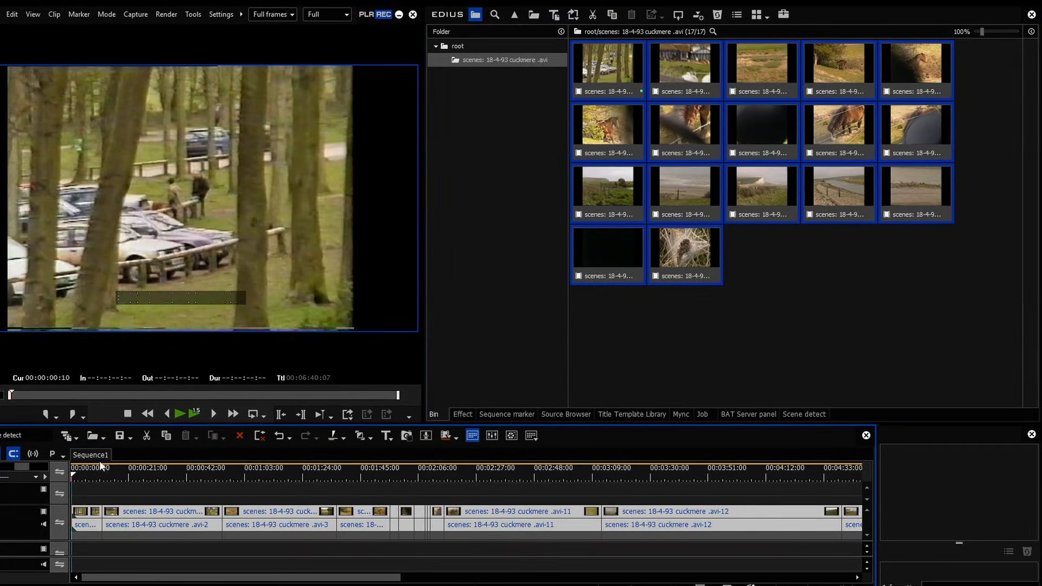
left_click_drag(92, 466, 372, 476)
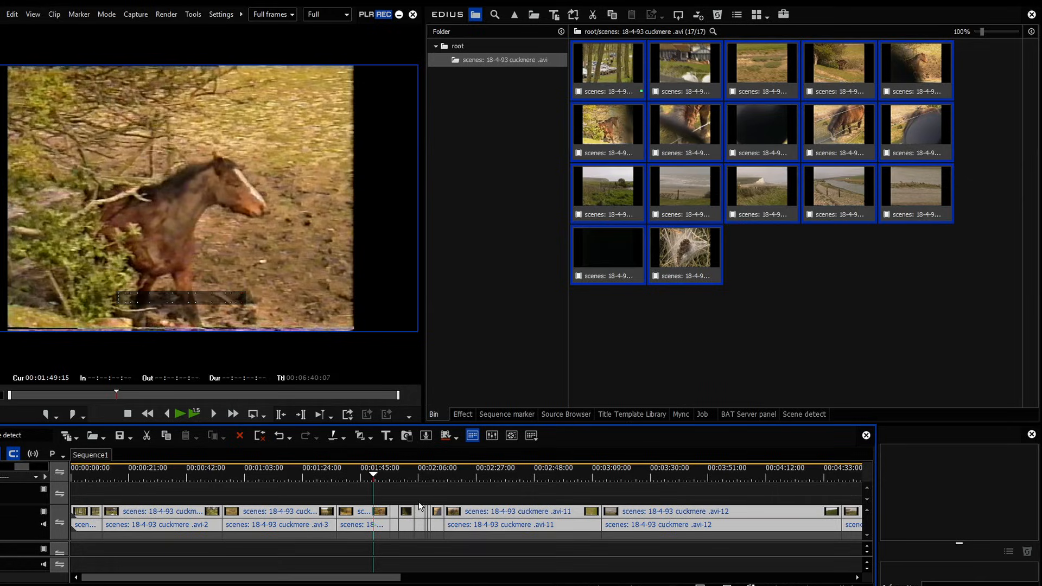
mouse_move(406, 476)
left_mouse_down()
mouse_move(392, 474)
mouse_move(425, 477)
left_mouse_up()
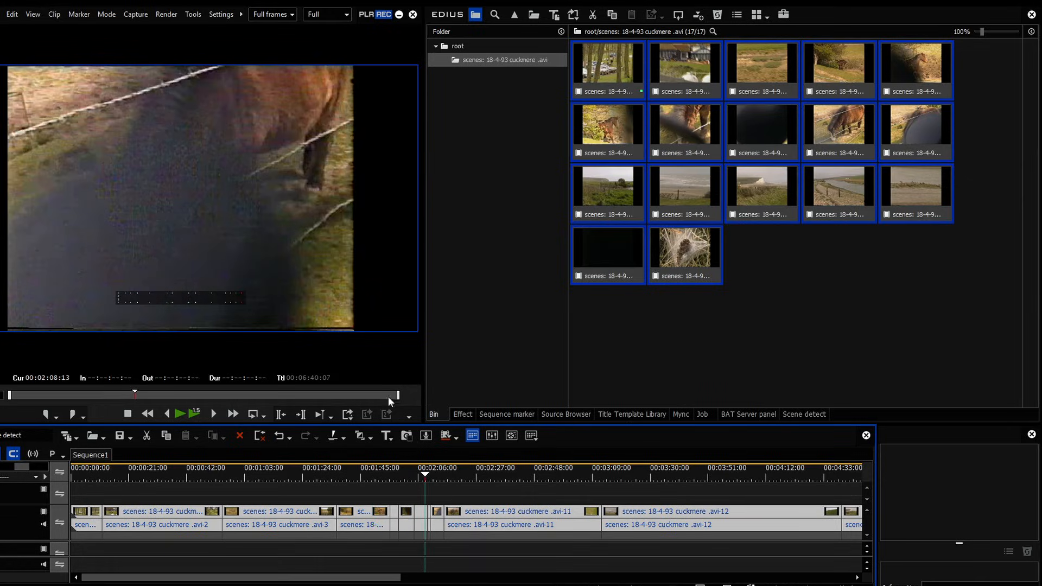
- Delete scene clips 5 and 6 from the timeline and extend clip 4 to fill the gap up to clip 7
left_click_drag(18, 467, 0, 470)
left_click_drag(271, 474, 377, 513)
left_click(295, 524)
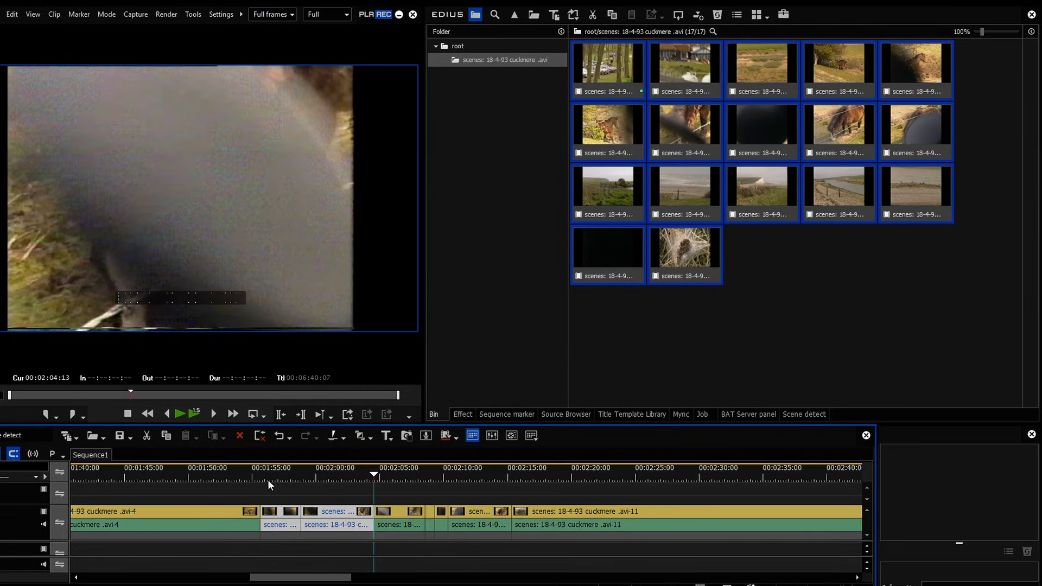
left_click(268, 479)
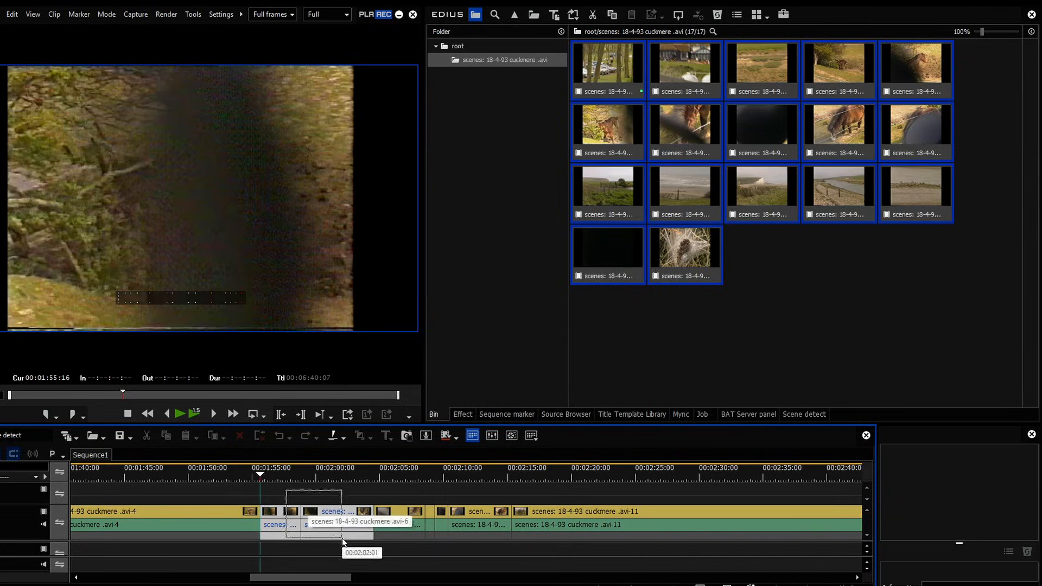
key("Delete")
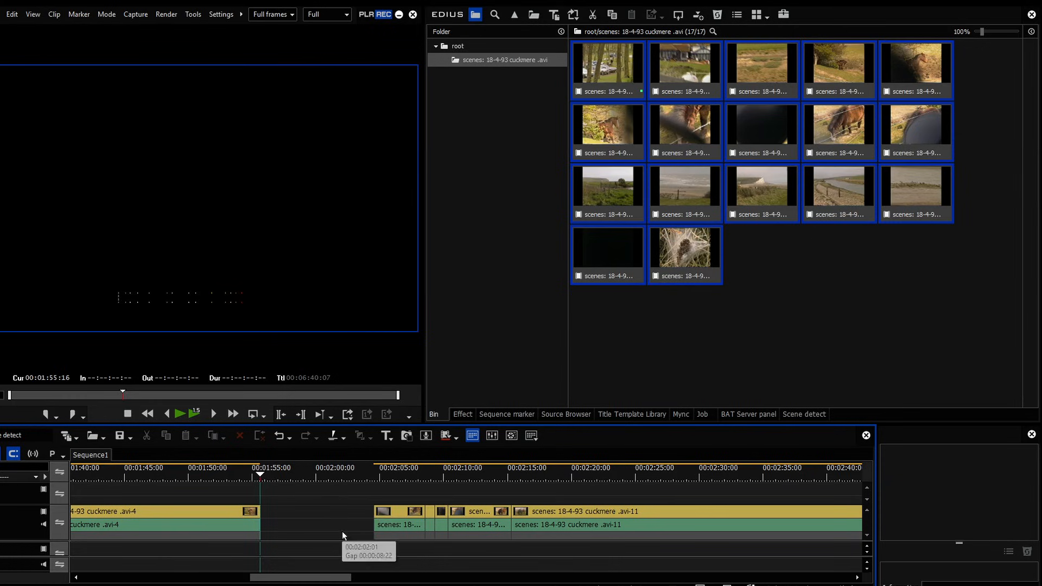
left_click_drag(261, 511, 374, 512)
- Delete scene clips 8, 9 and 10 from the timeline and extend clip 7 to the start of clip 11
left_click_drag(293, 476, 397, 525)
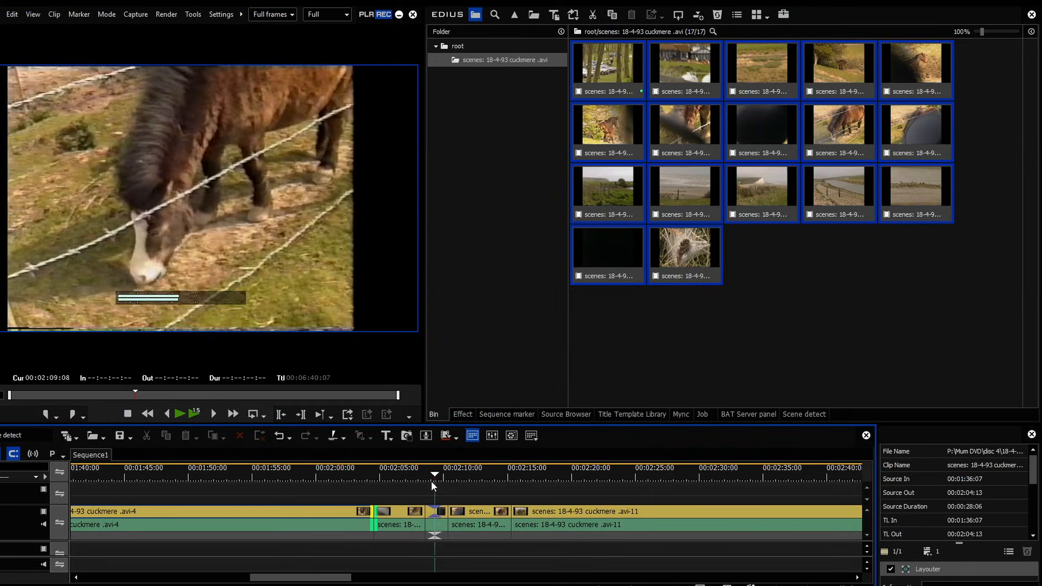
mouse_move(423, 477)
left_mouse_down()
mouse_move(453, 477)
mouse_move(428, 480)
left_mouse_up()
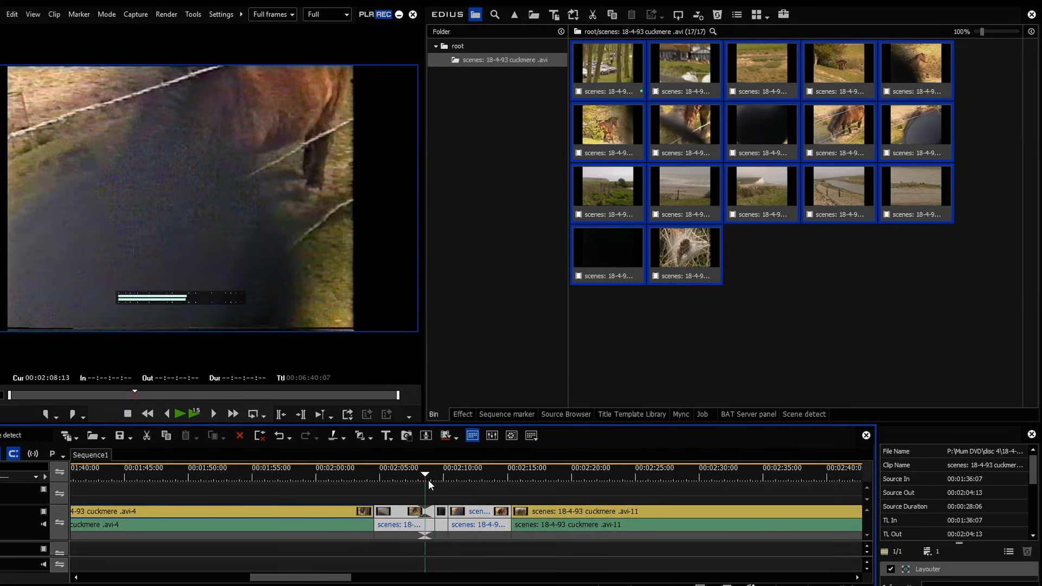
left_click(432, 476)
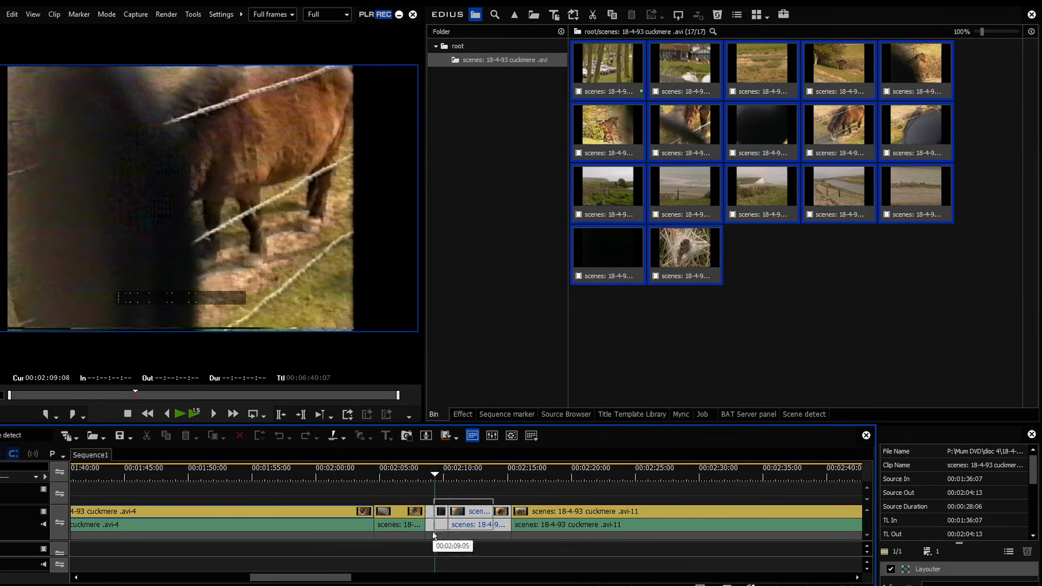
key("Delete")
left_click_drag(424, 516, 511, 532)
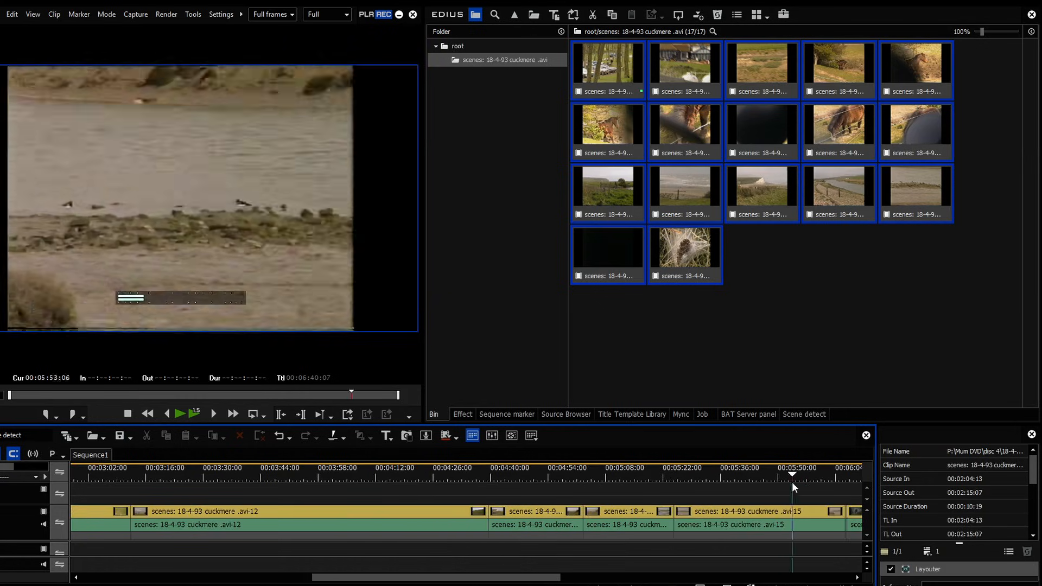
- Inspect the scene breaks on the timeline, from the end of clip 15 back through the horse scenes to the opening shots
left_click_drag(792, 481, 845, 493)
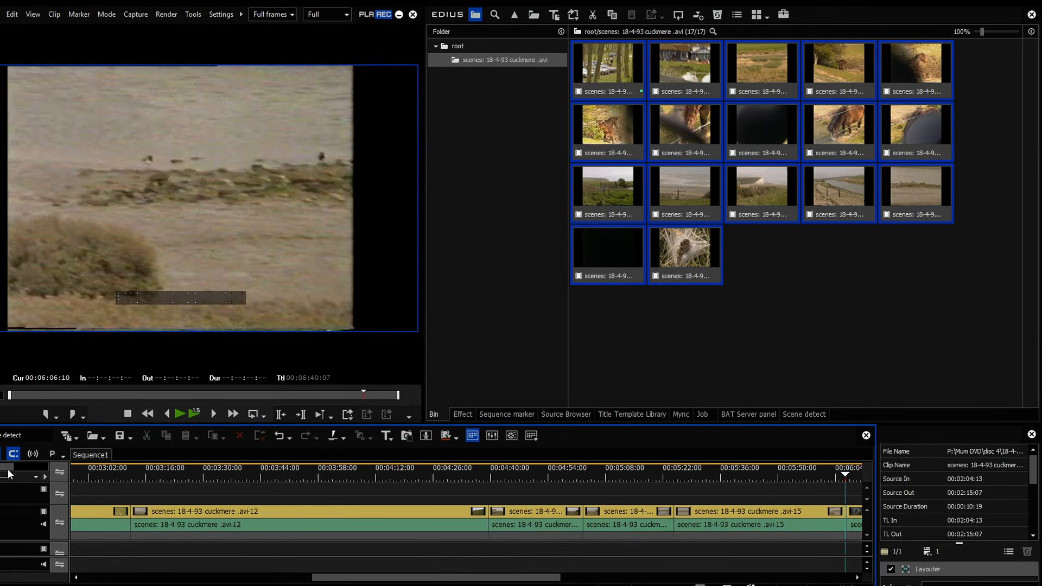
left_click_drag(8, 469, 0, 469)
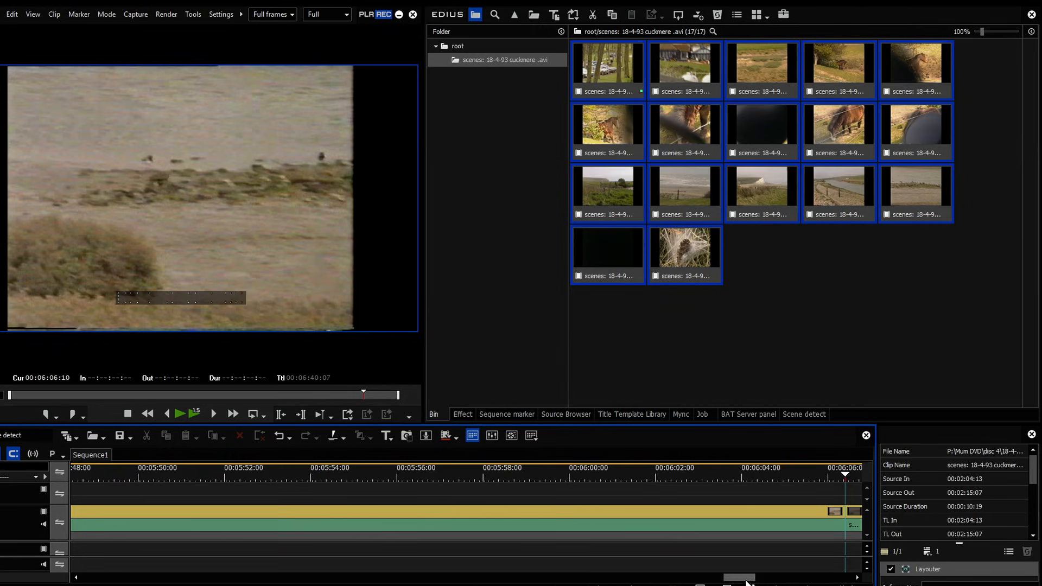
left_click_drag(739, 577, 759, 577)
left_click_drag(391, 475, 477, 478)
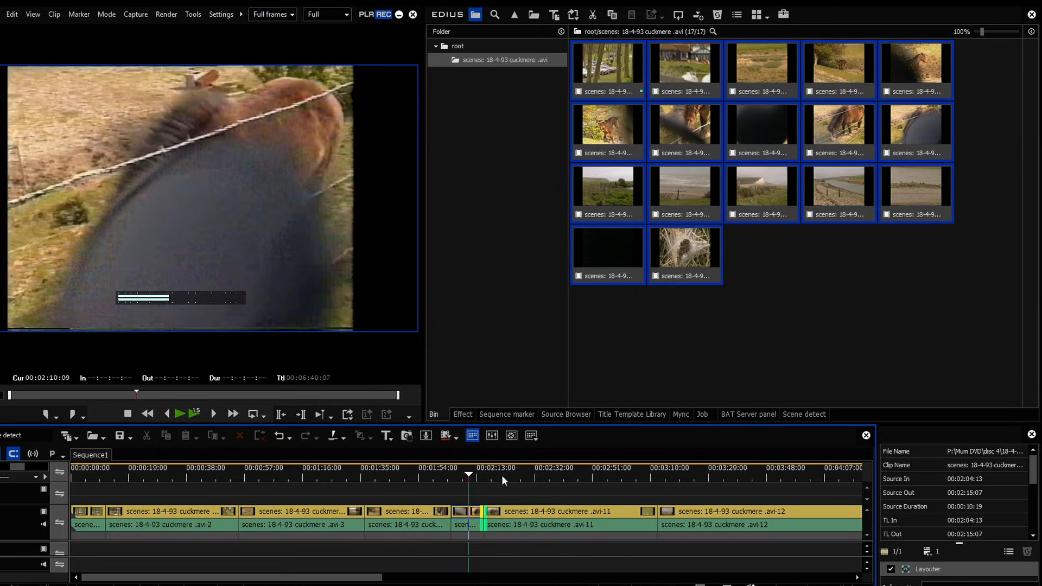
left_click(253, 478)
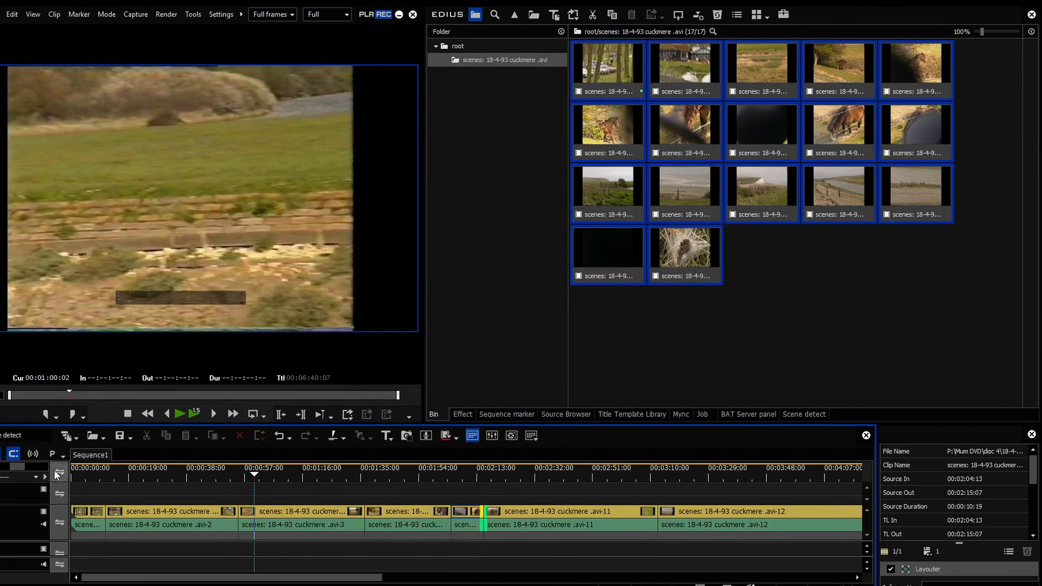
left_click(88, 476)
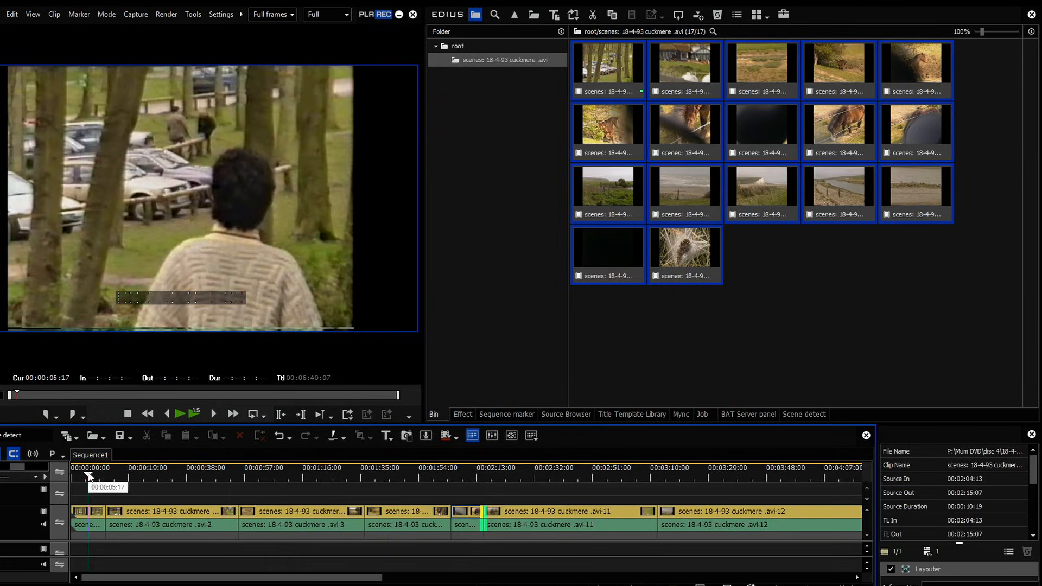
- Apply the Auto Color Correction video filter to all the scene clips on the timeline
left_click(84, 513)
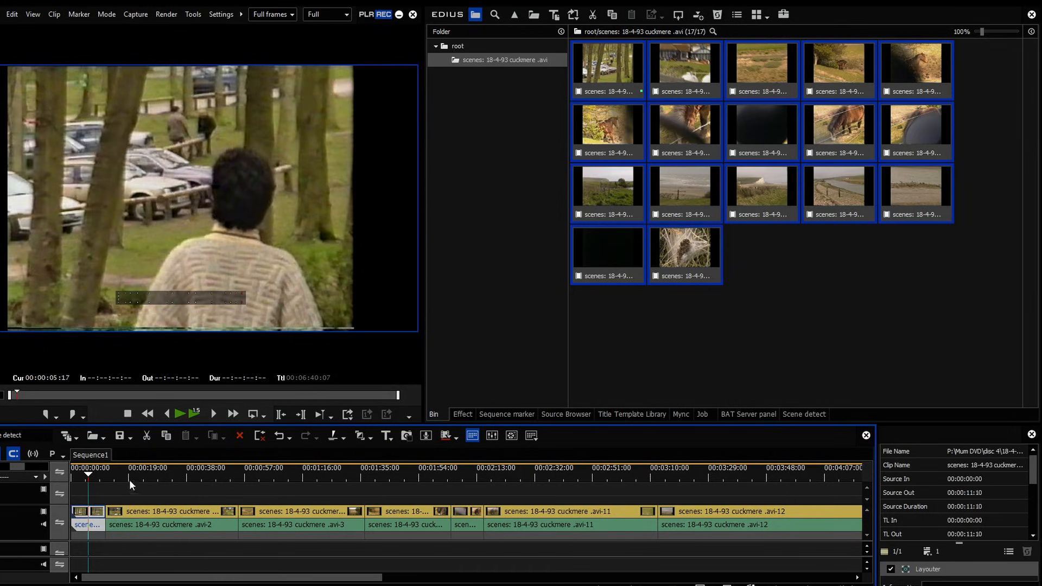
left_click(144, 476)
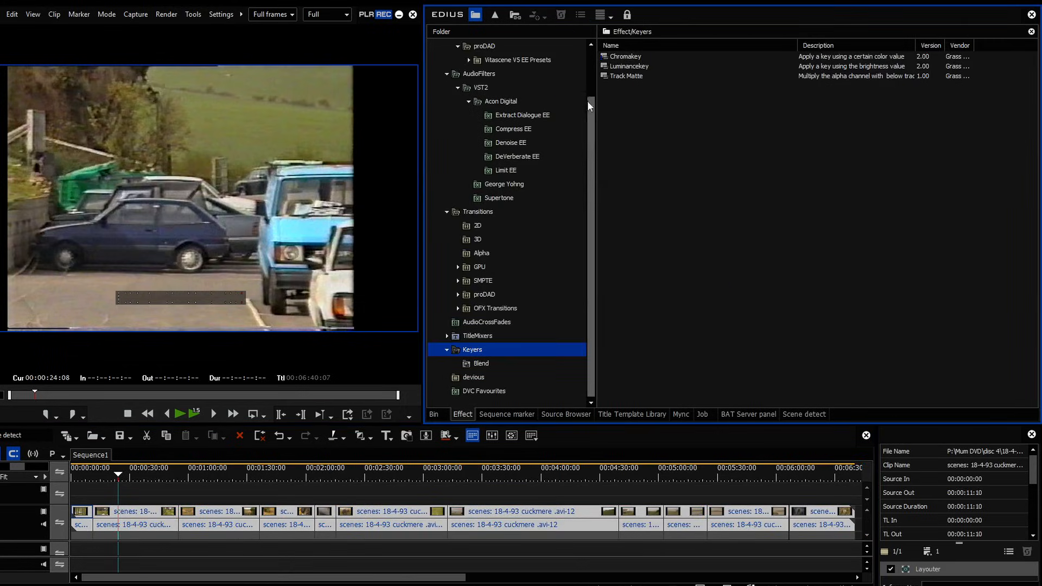
left_click_drag(587, 100, 592, 44)
left_click(494, 74)
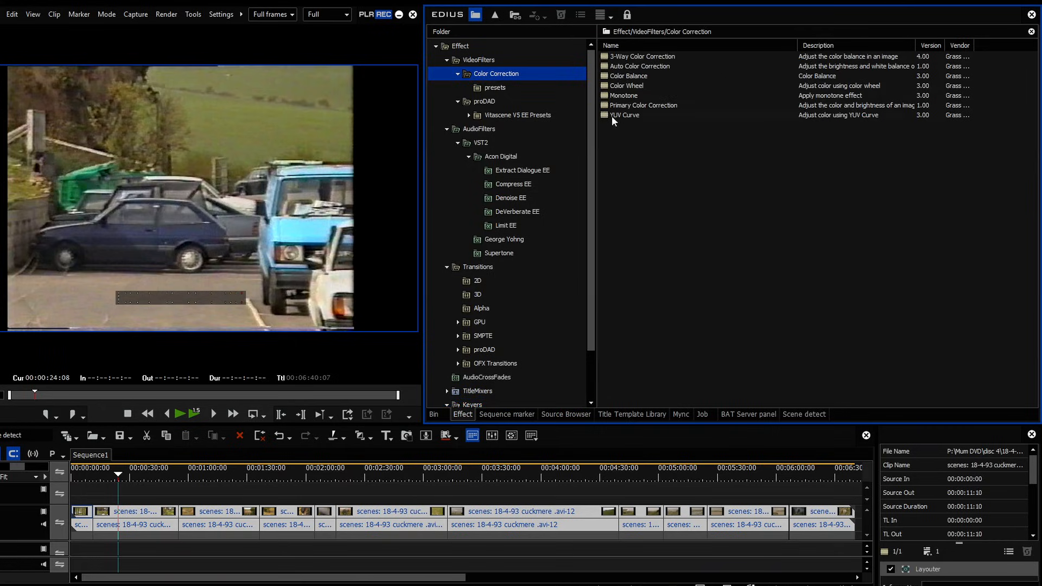
left_click_drag(643, 63, 703, 538)
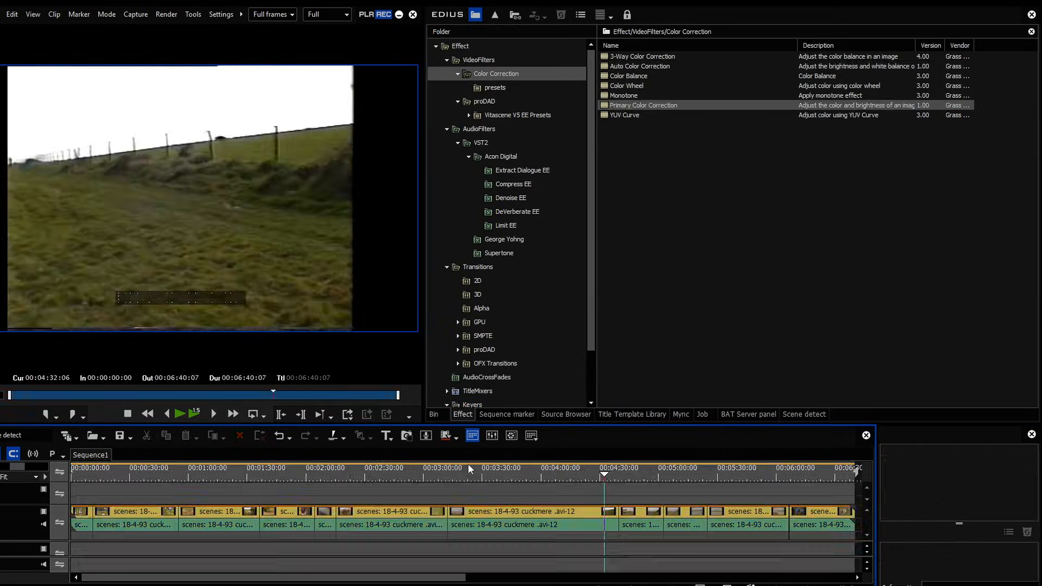
- Add Primary Color Correction to scene clip 12 and open the filter's settings
left_click(522, 473)
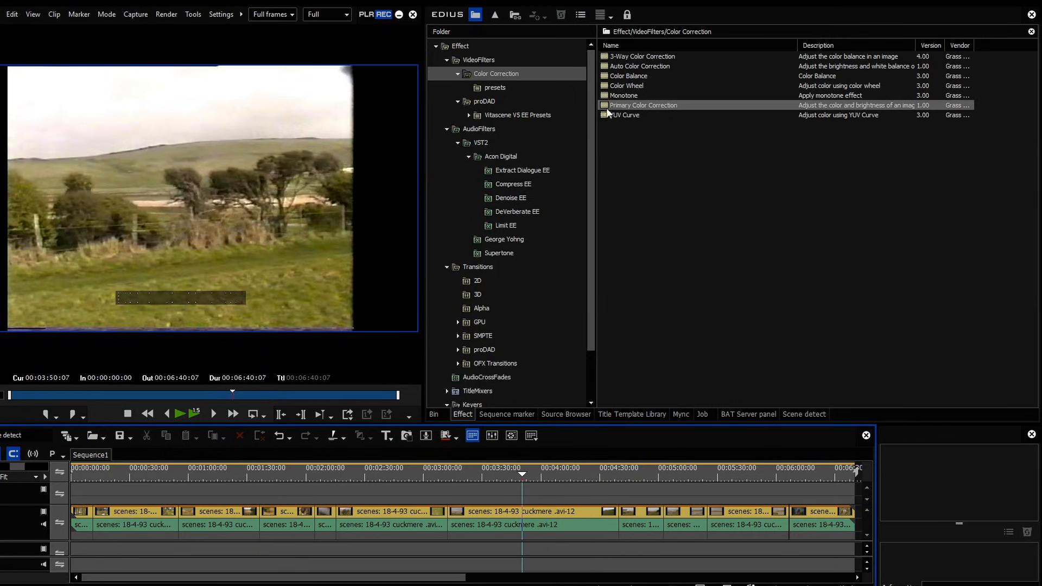
left_click_drag(607, 106, 526, 520)
double_click(957, 566)
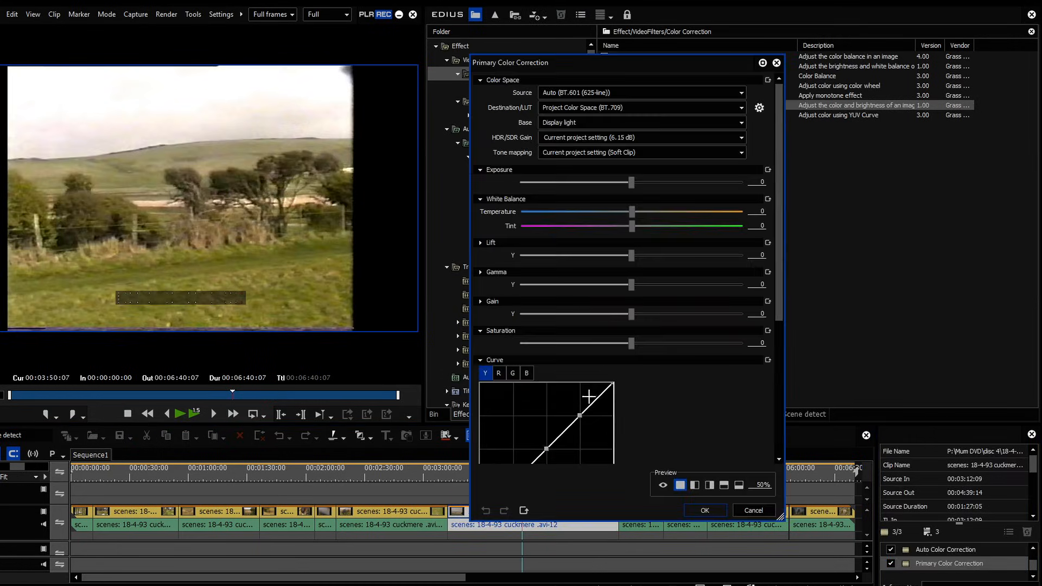
- Set the white balance temperature to -24, brighten the shadows slightly with the Y curve's lower point, and apply the correction to clip 12
left_click_drag(778, 303, 778, 394)
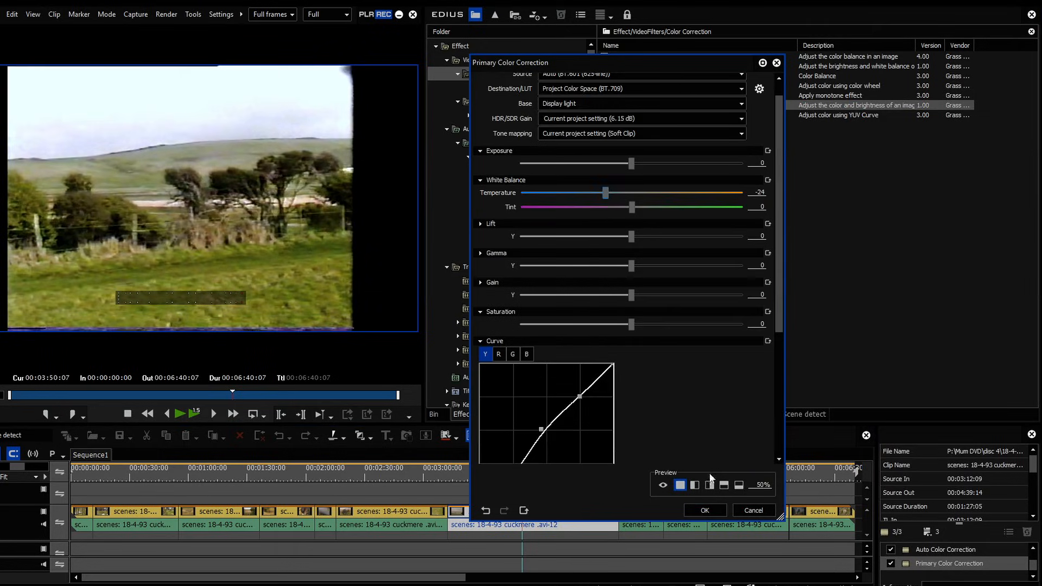
left_click(704, 510)
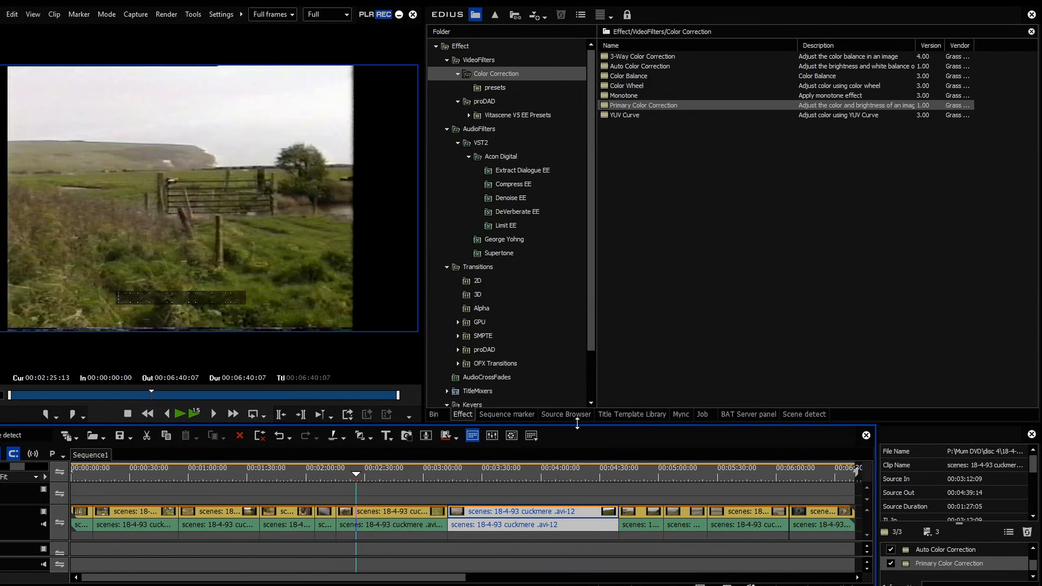
- Select all the scene clips in the bin and bring up the Upscale AI vsrealesrgan option for creating upscaled versions
left_click(793, 415)
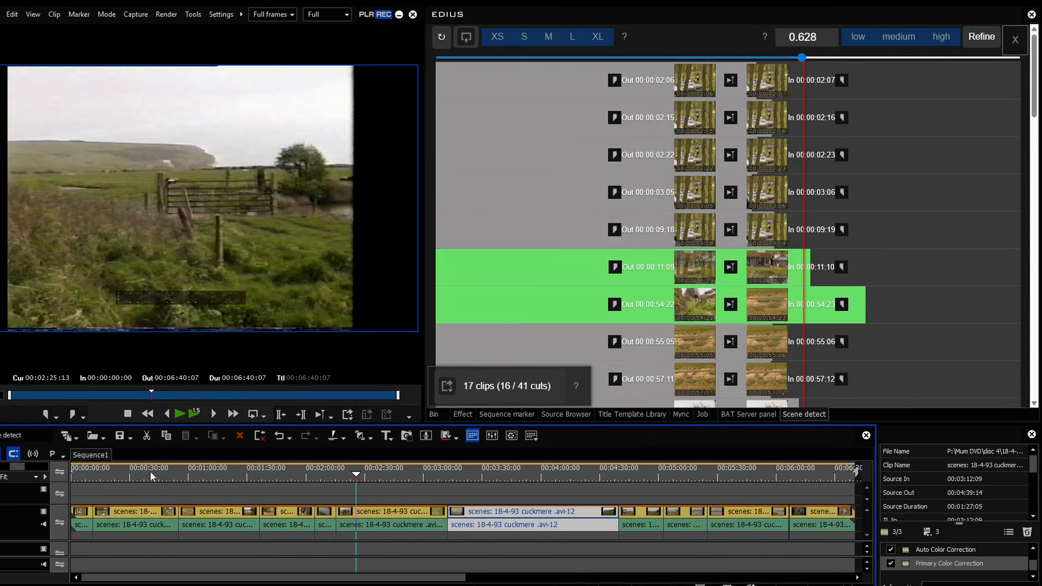
left_click(443, 414)
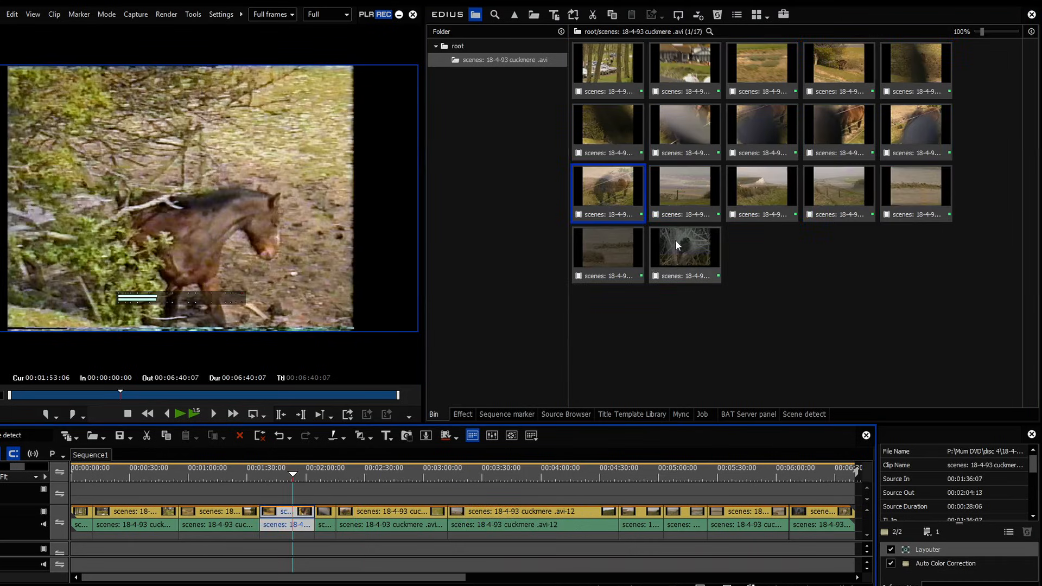
key("ctrl+a")
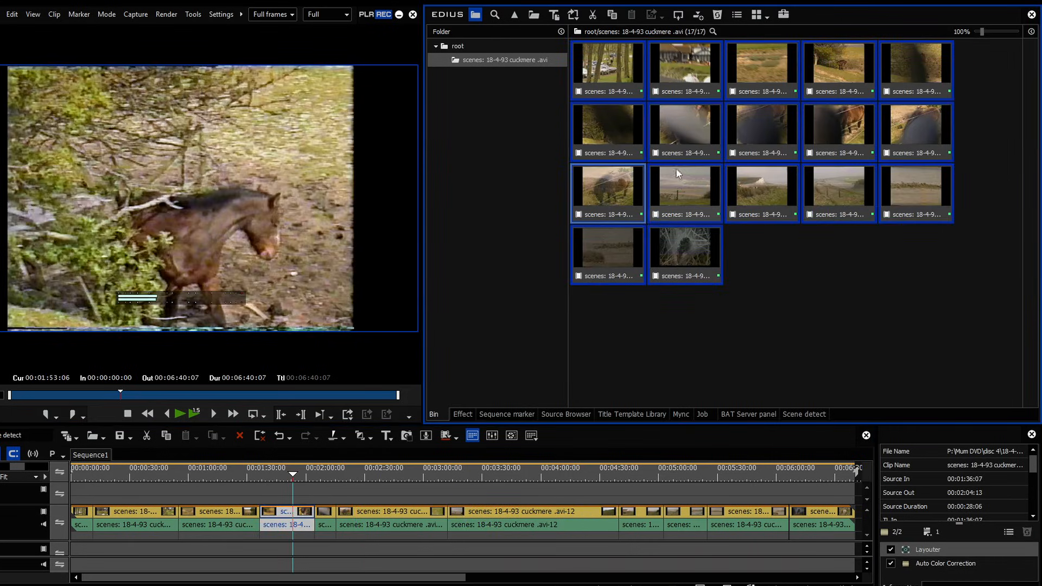
right_click(697, 191)
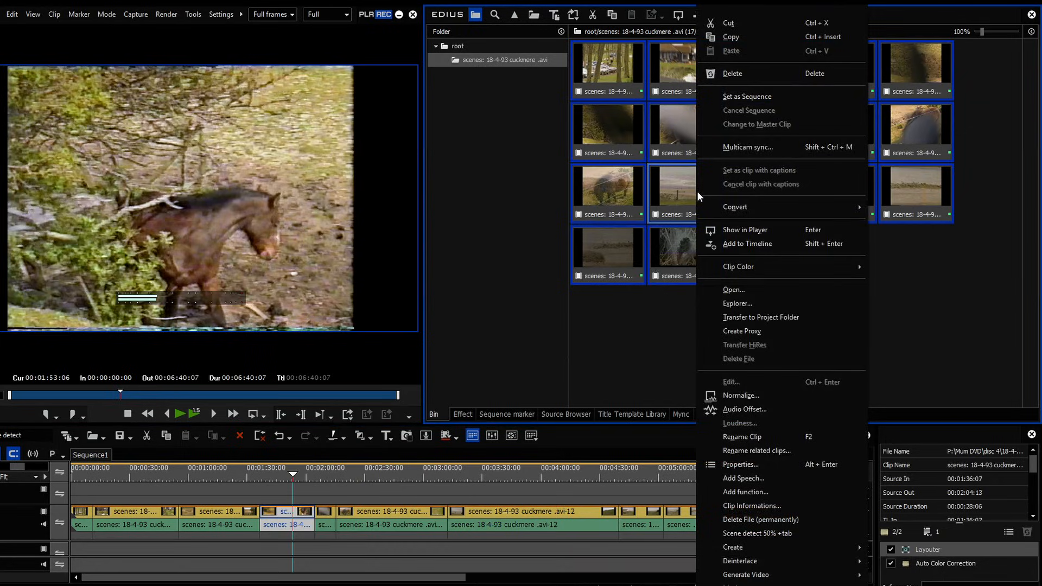
mouse_move(755, 562)
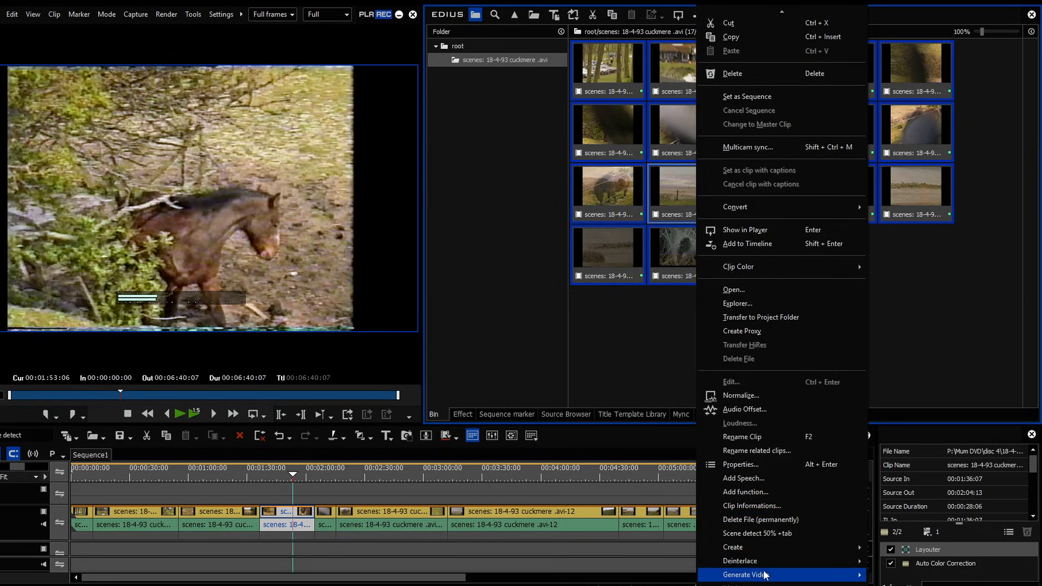
mouse_move(847, 547)
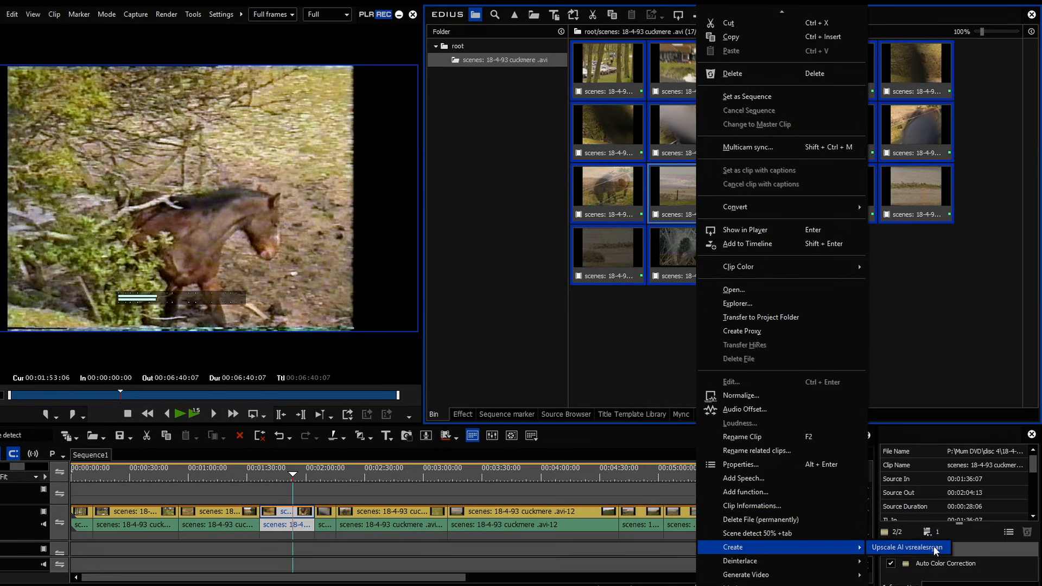